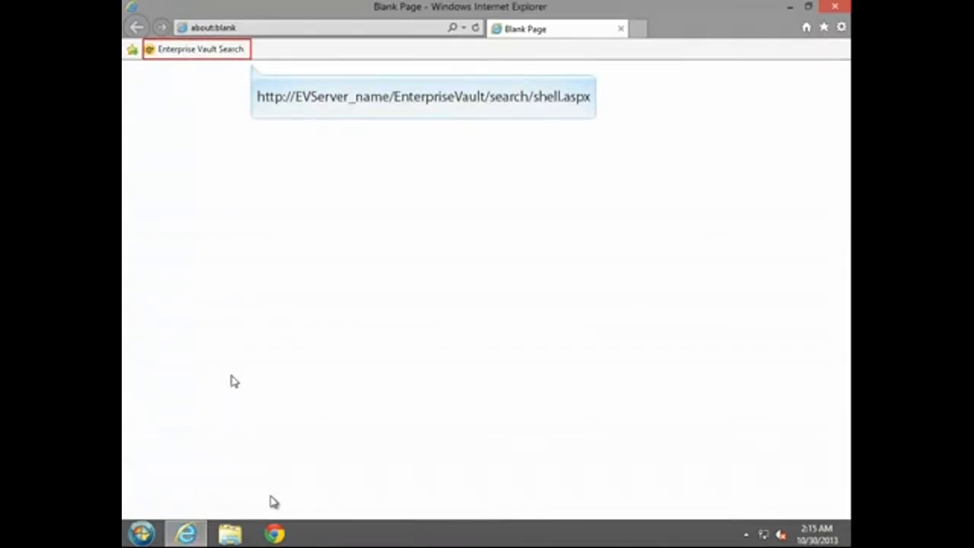
# Open the Enterprise Vault Search favorite and expand the SHAREPOINT and CUSTOM_ARCHIVE archive groups
pyautogui.click(244, 49)
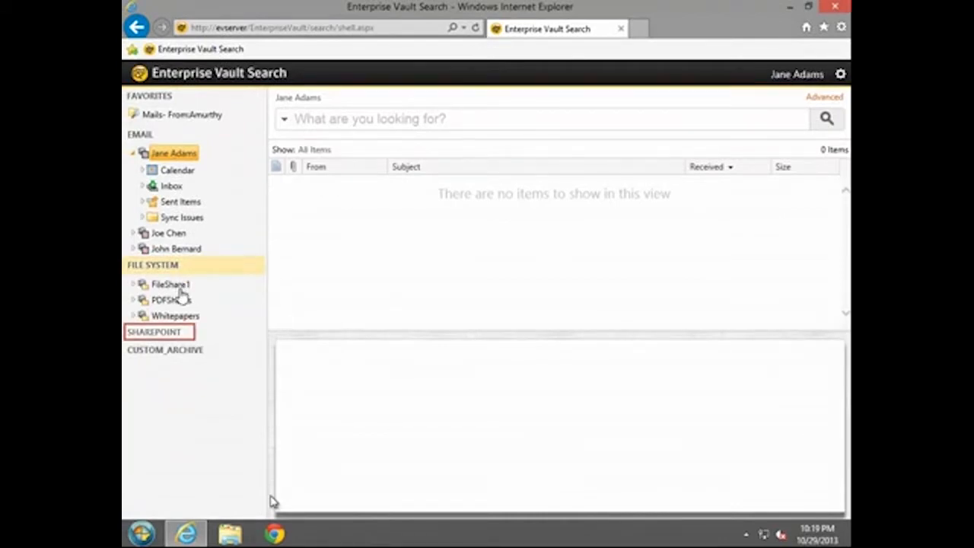
pyautogui.click(182, 333)
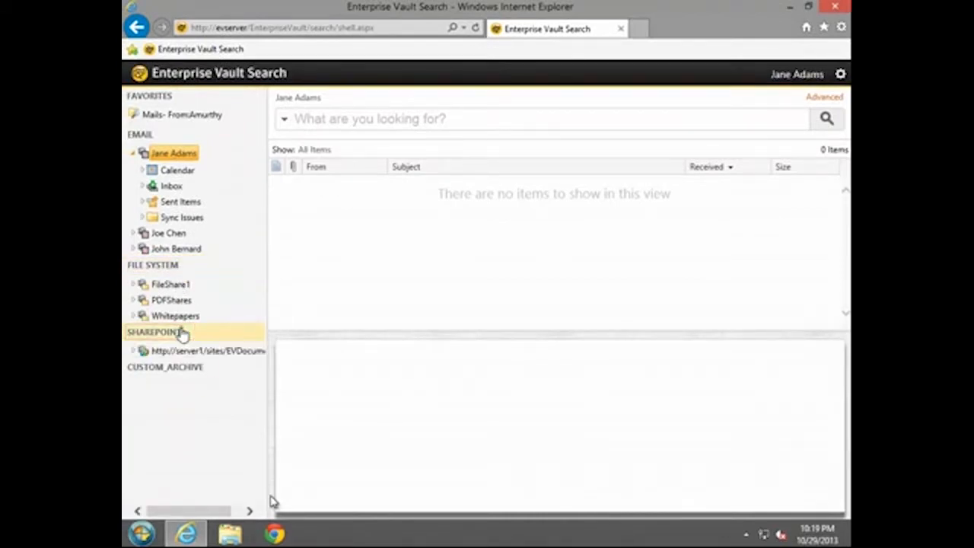
pyautogui.click(204, 368)
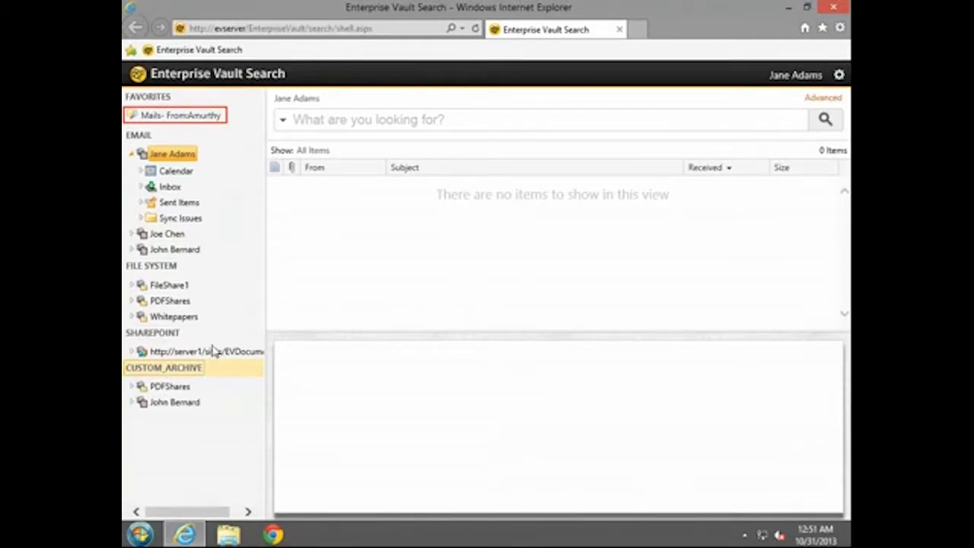
# View the results of the favorite saved mail search, and preview the Contract template message in the Inbox
pyautogui.click(217, 117)
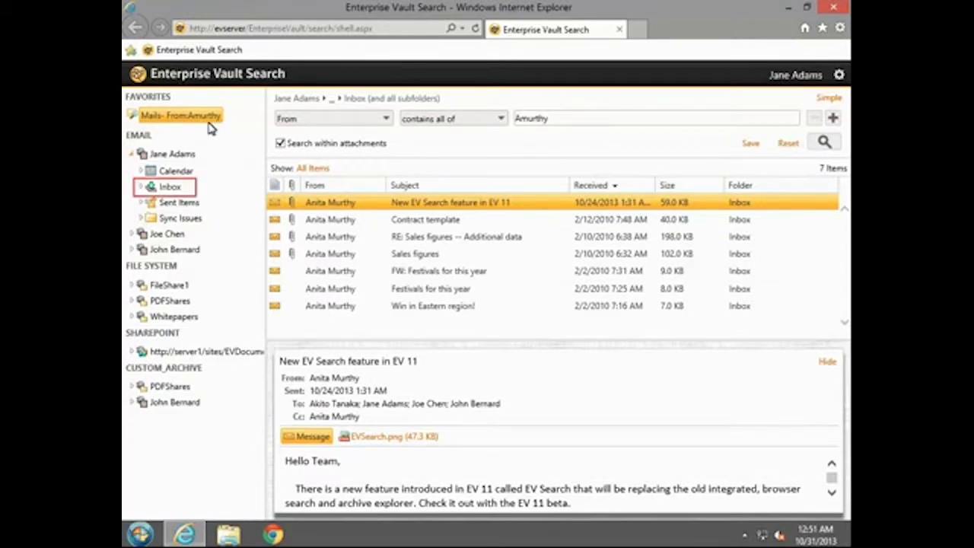
pyautogui.click(182, 185)
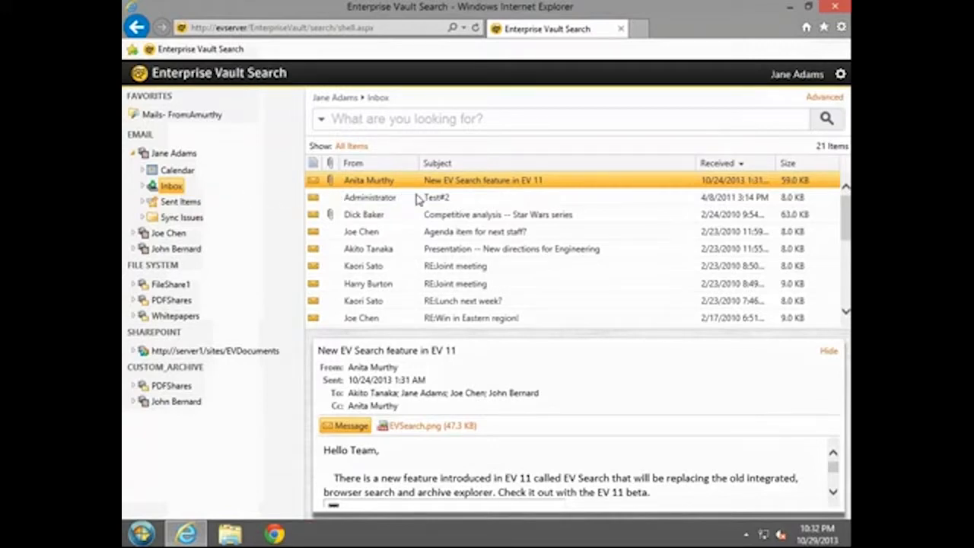
pyautogui.click(845, 312)
pyautogui.click(845, 313)
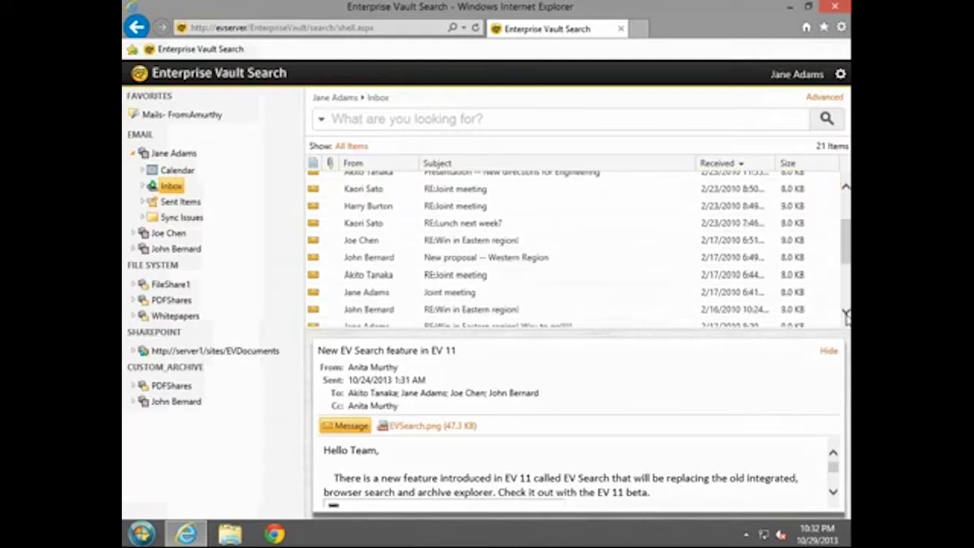
pyautogui.click(845, 314)
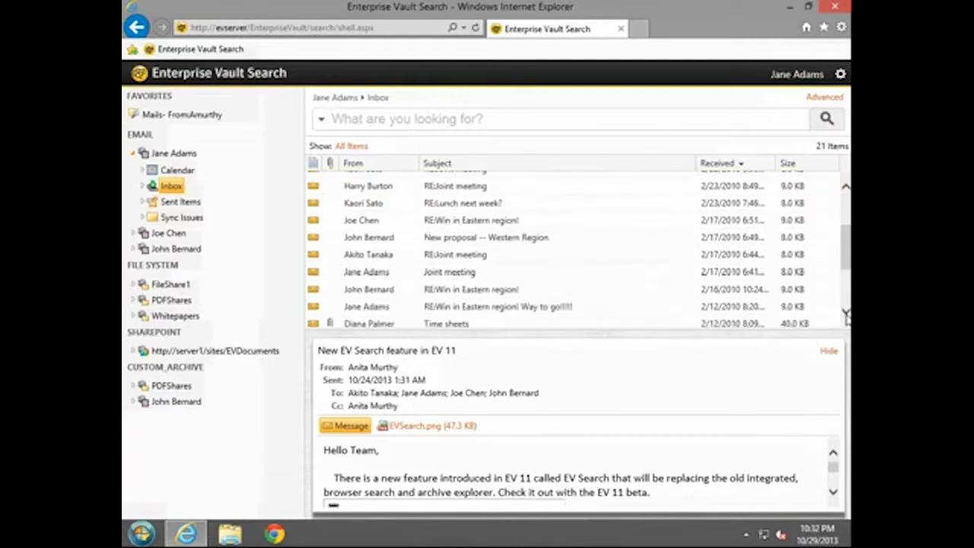
pyautogui.click(845, 313)
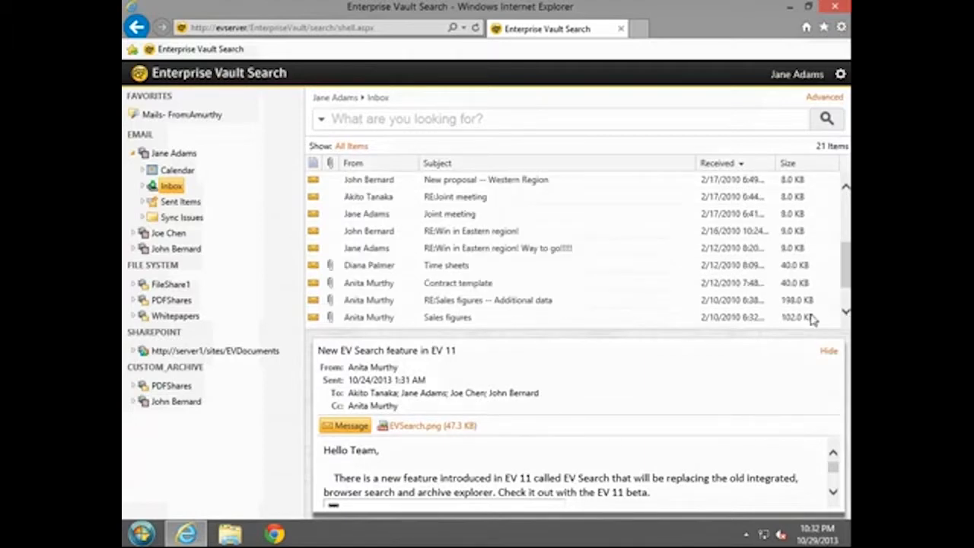
pyautogui.click(555, 282)
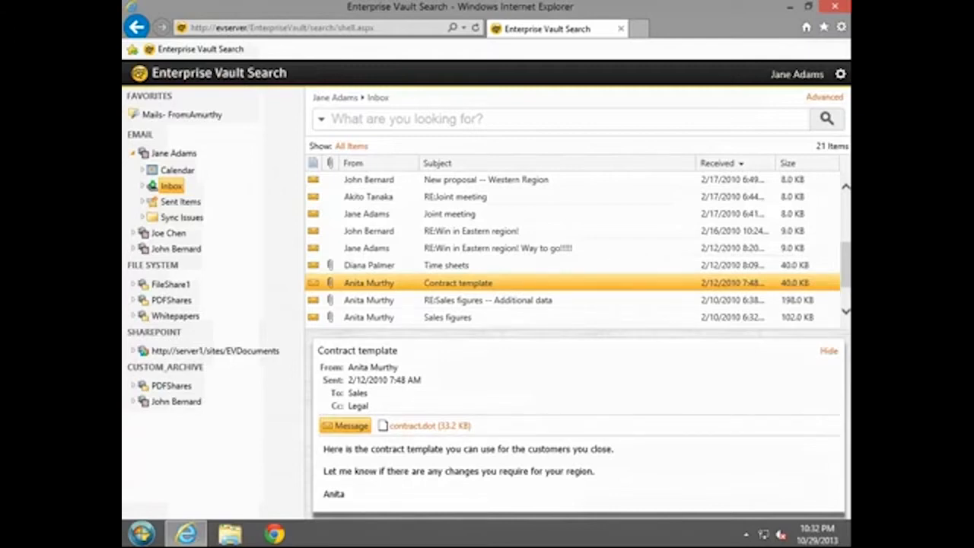
# View the Contract template message and its contract.dot attachment in a new window, and close that window
pyautogui.rightClick(555, 284)
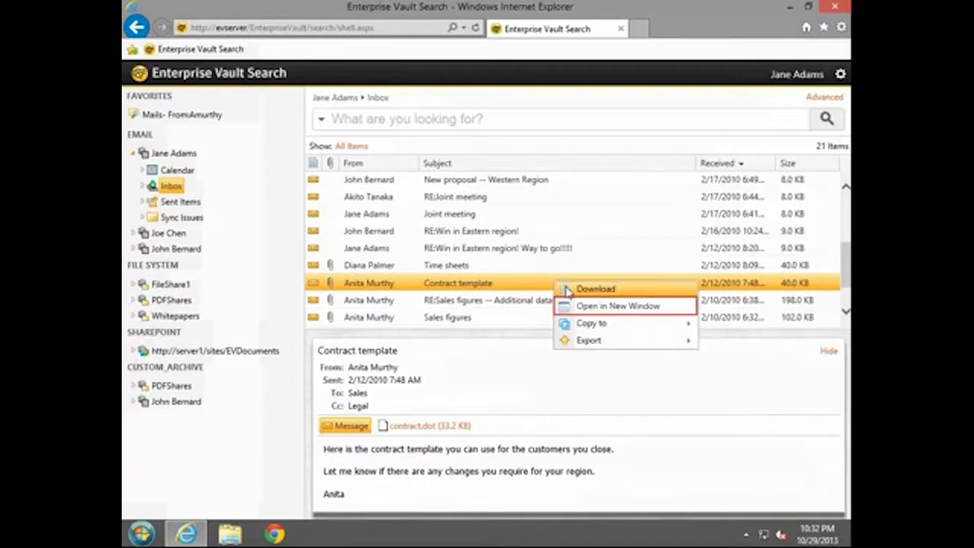
pyautogui.click(571, 312)
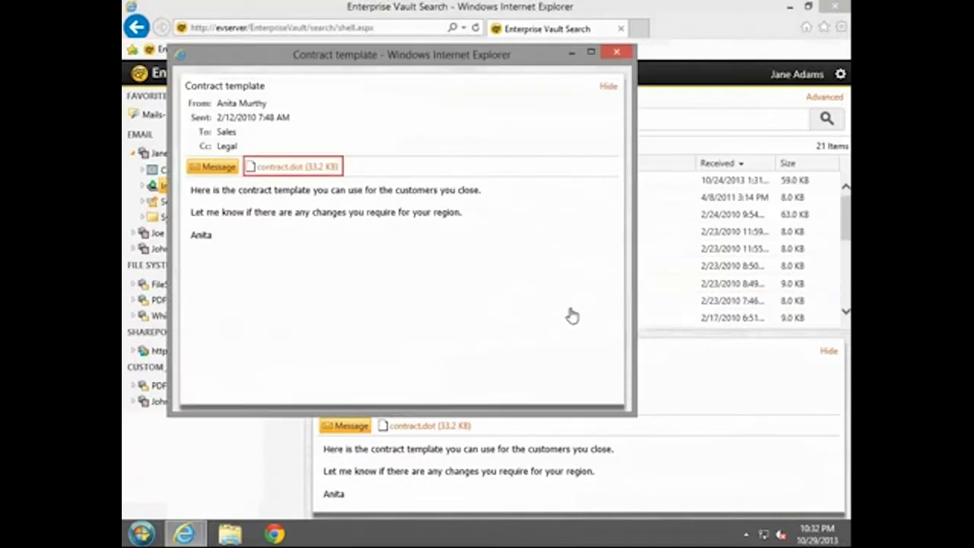
pyautogui.click(325, 172)
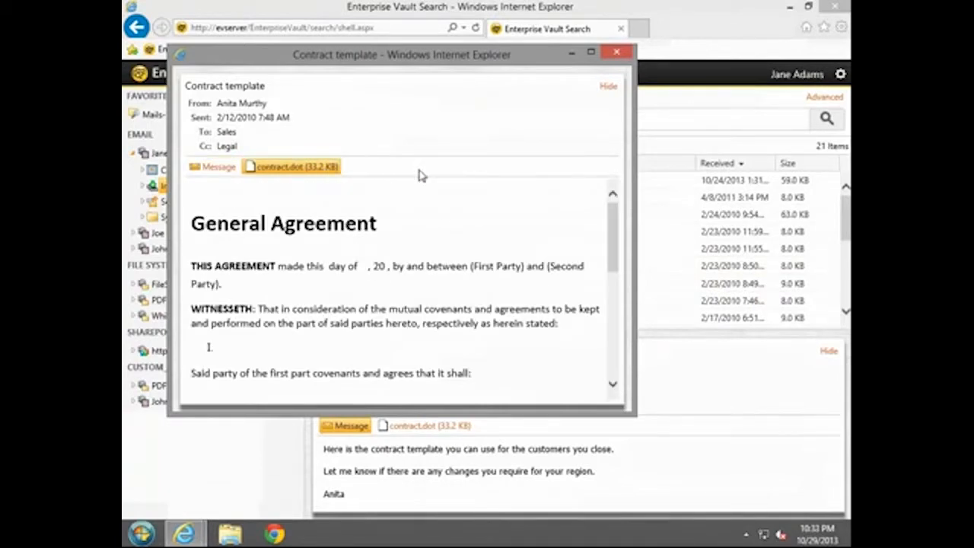
pyautogui.moveTo(612, 241)
pyautogui.mouseDown()
pyautogui.moveTo(615, 289)
pyautogui.moveTo(614, 230)
pyautogui.mouseUp()
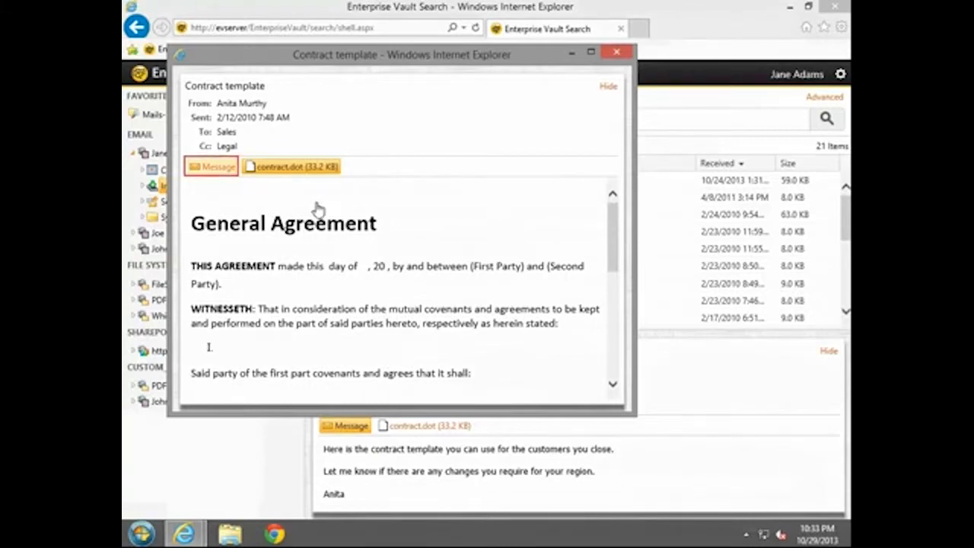
pyautogui.click(219, 169)
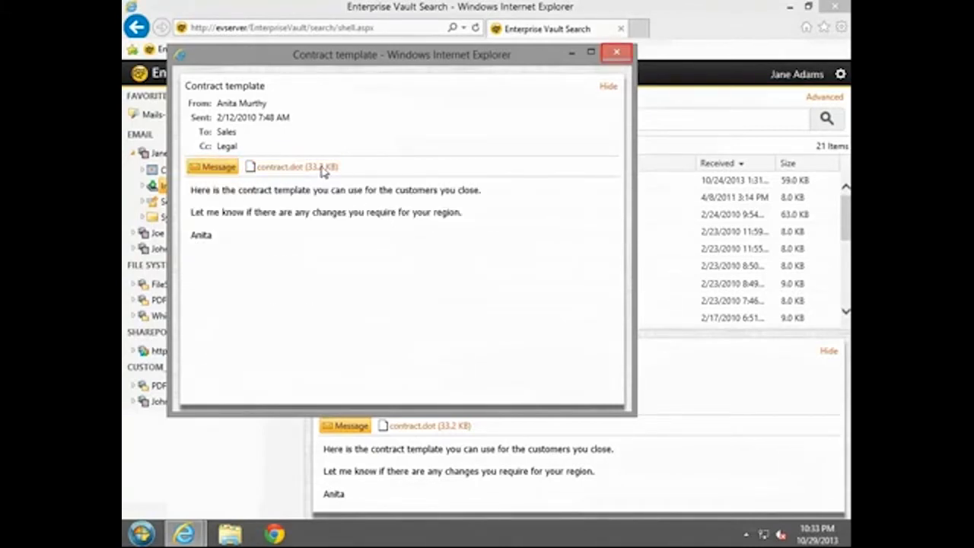
pyautogui.click(616, 52)
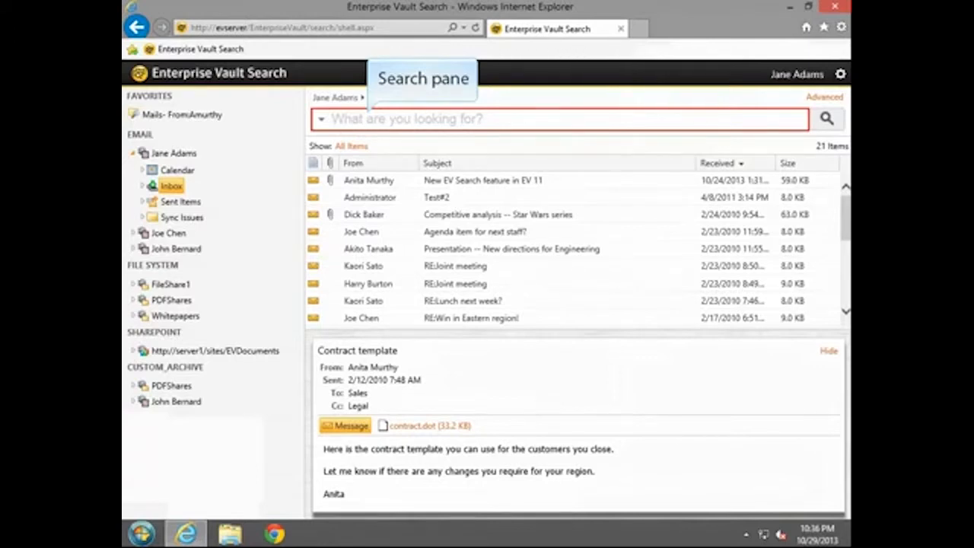
# Search the Inbox for the sender's first name and preview the Contract template message from the results
pyautogui.click(428, 118)
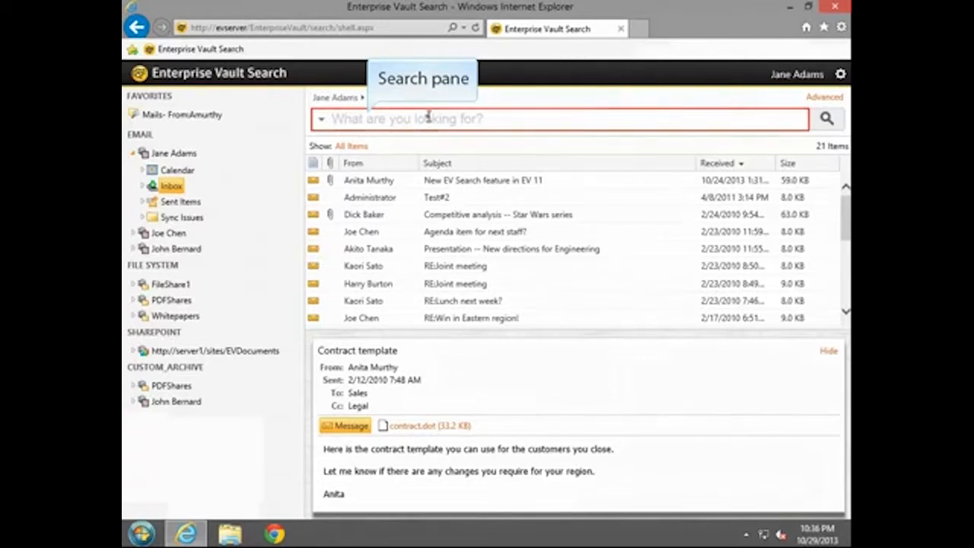
pyautogui.write('Anita')
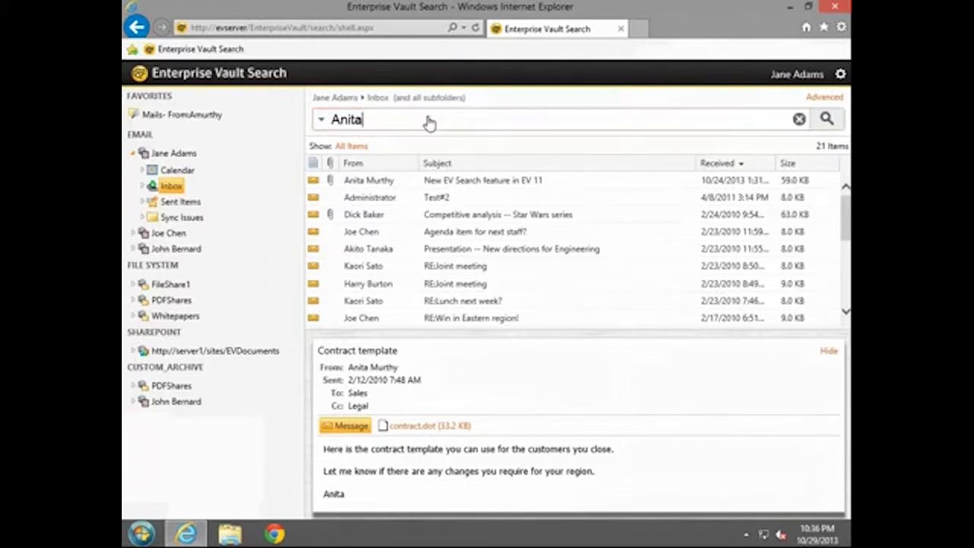
pyautogui.click(826, 120)
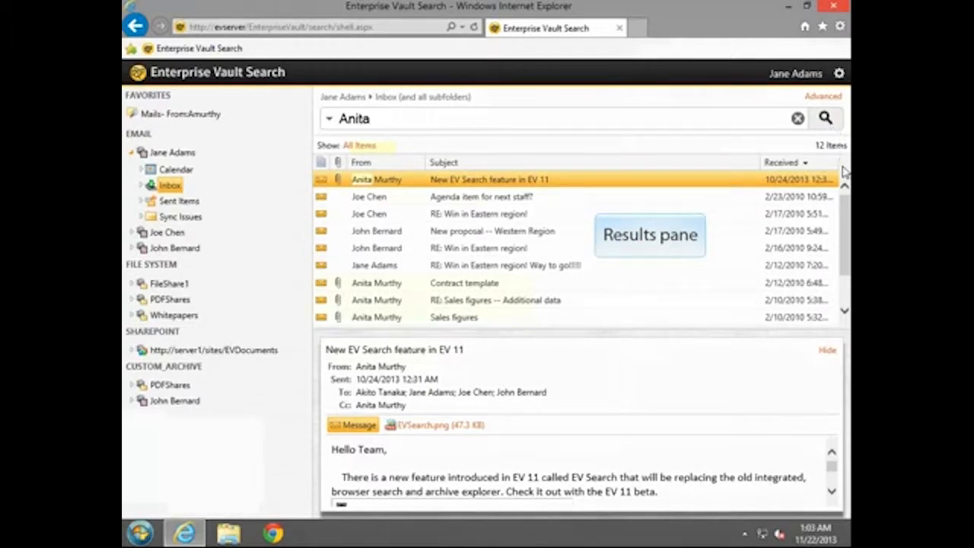
pyautogui.moveTo(843, 200); pyautogui.dragTo(847, 258)
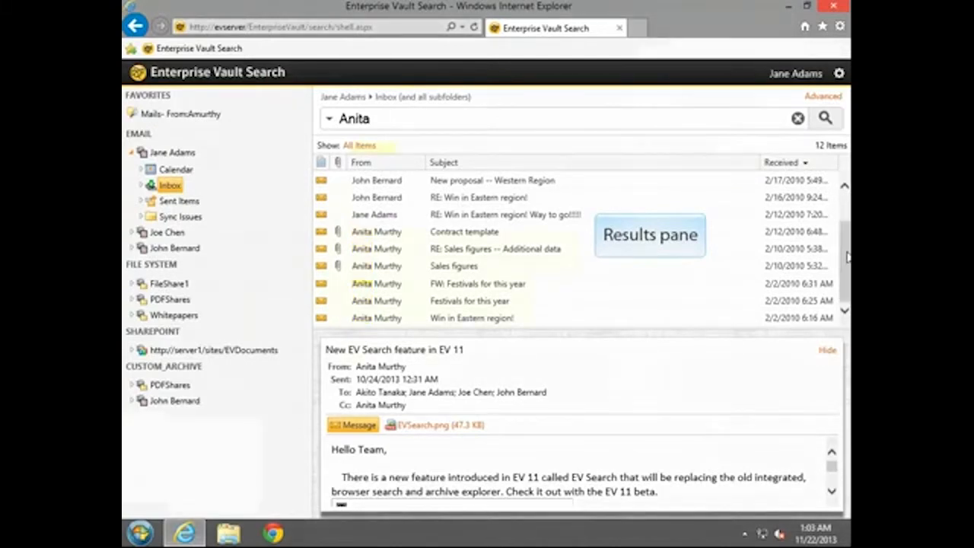
pyautogui.click(508, 234)
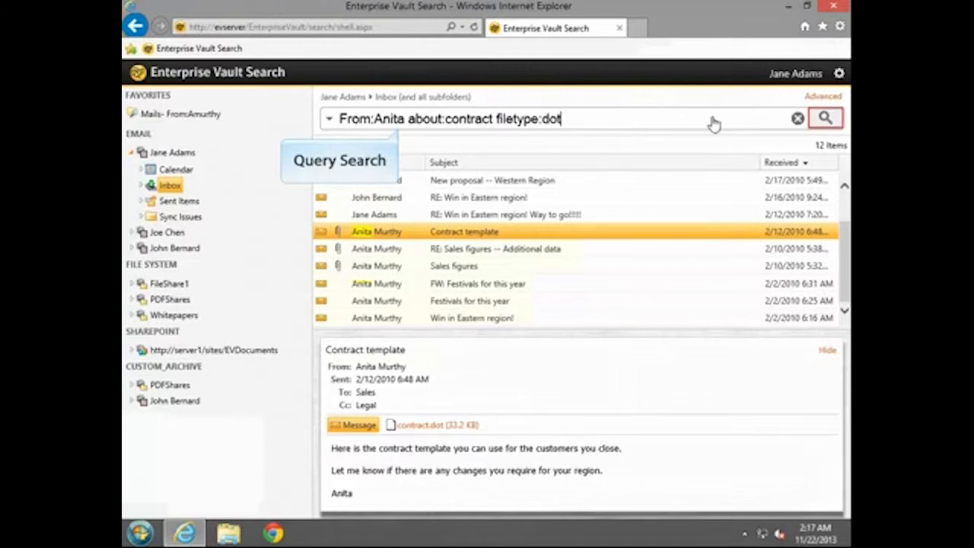
# Run an Inbox query combining the sender's name after From: with about:contract and filetype:dot, and clear the query
pyautogui.click(825, 119)
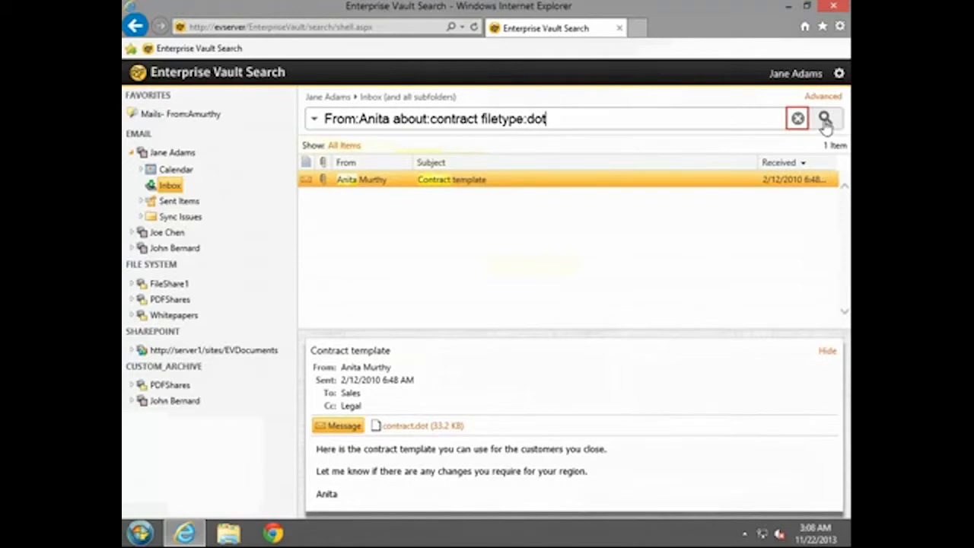
pyautogui.click(798, 120)
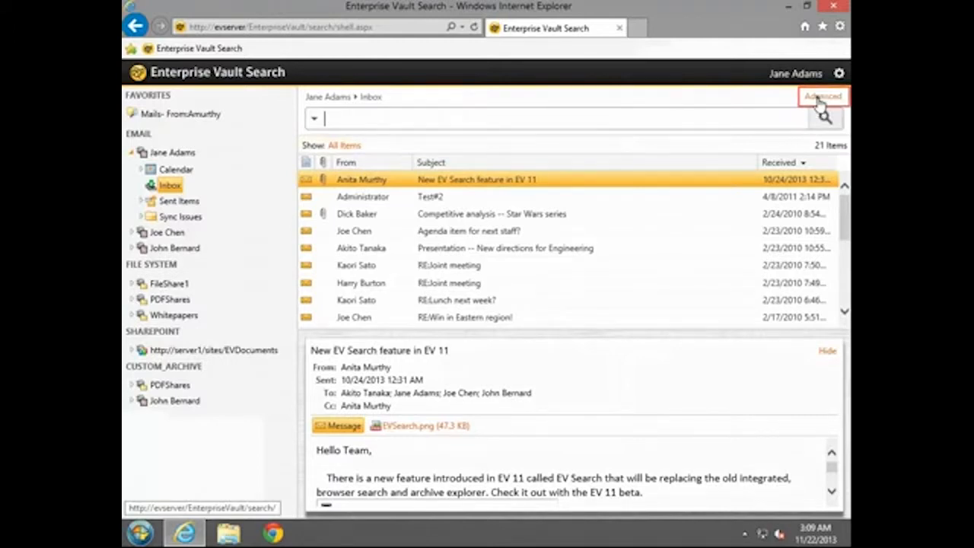
# Switch to advanced search and examine the criteria offered for the Inbox, the PDFShares file archive and the EVDocuments SharePoint archive
pyautogui.click(823, 97)
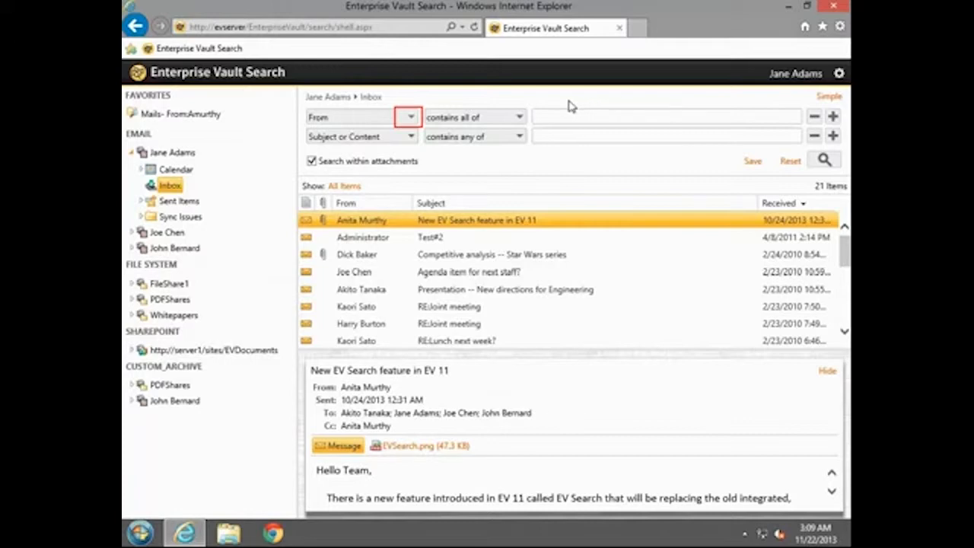
pyautogui.click(410, 118)
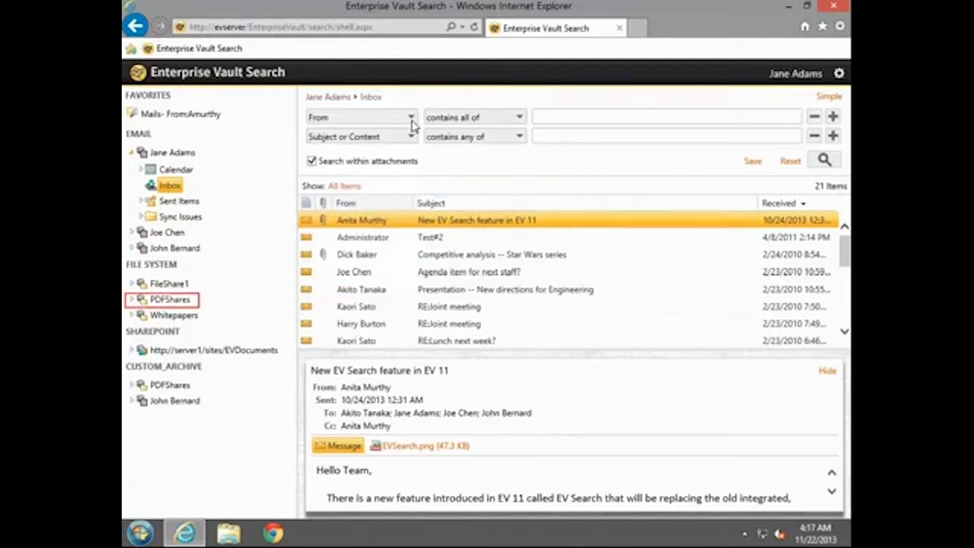
pyautogui.click(175, 301)
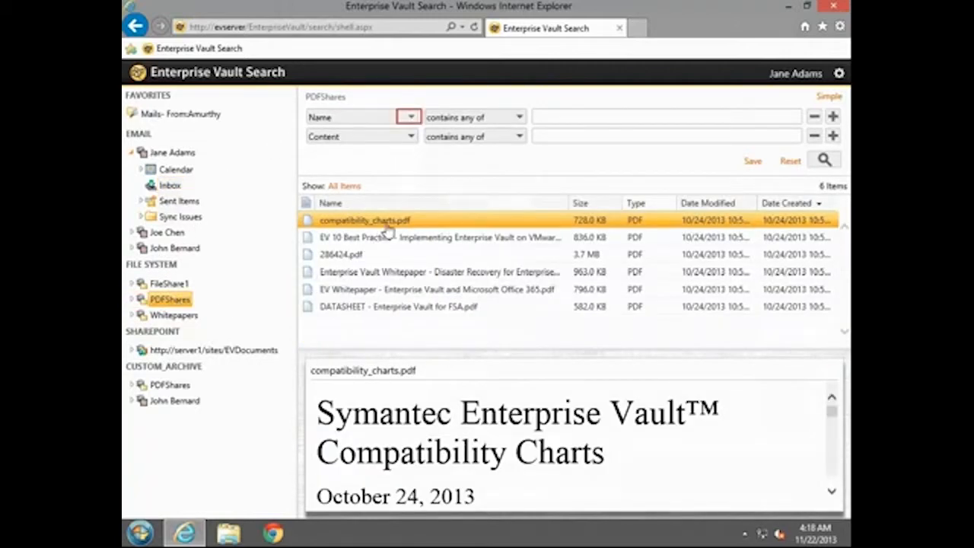
pyautogui.click(412, 119)
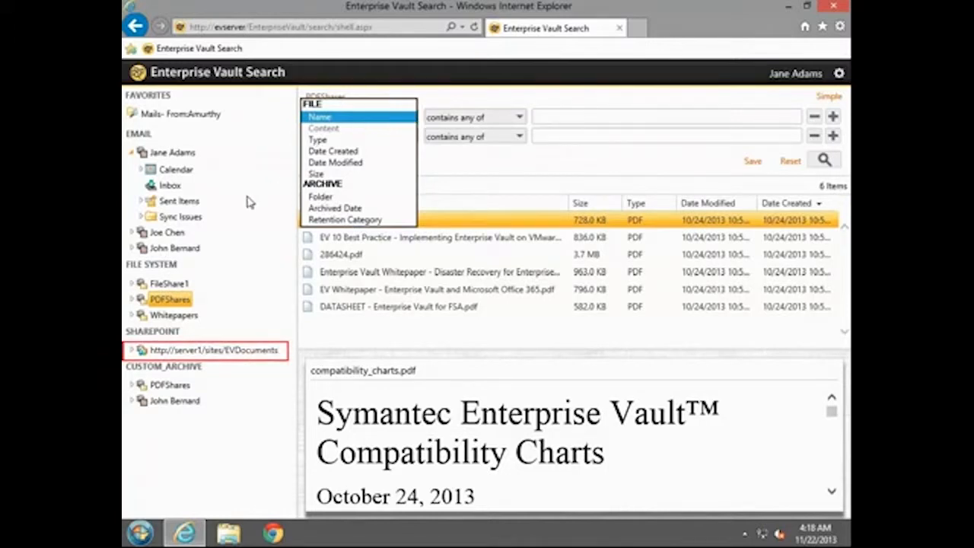
pyautogui.click(213, 353)
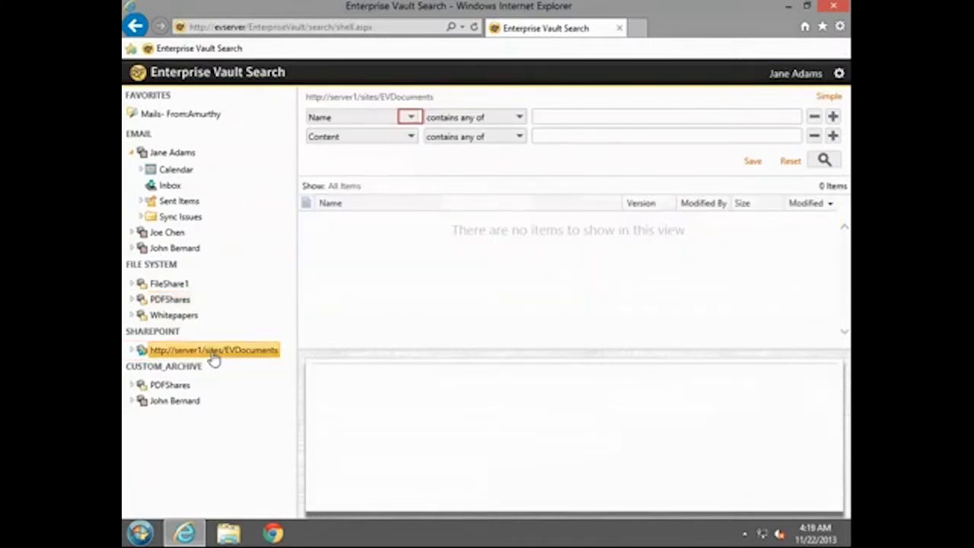
pyautogui.click(411, 117)
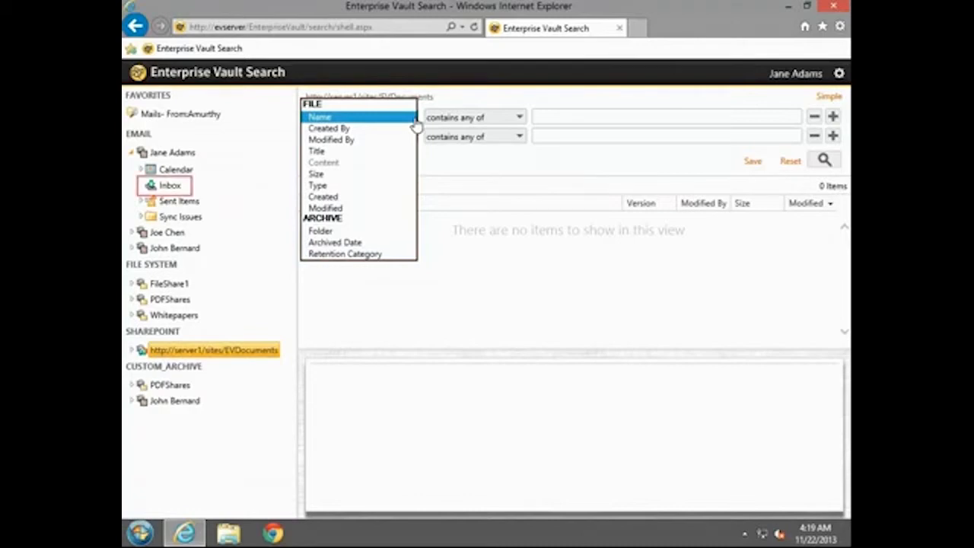
# Search the Inbox for messages whose From field contains all of the sender's first name and that have attachments of all file types
pyautogui.click(171, 186)
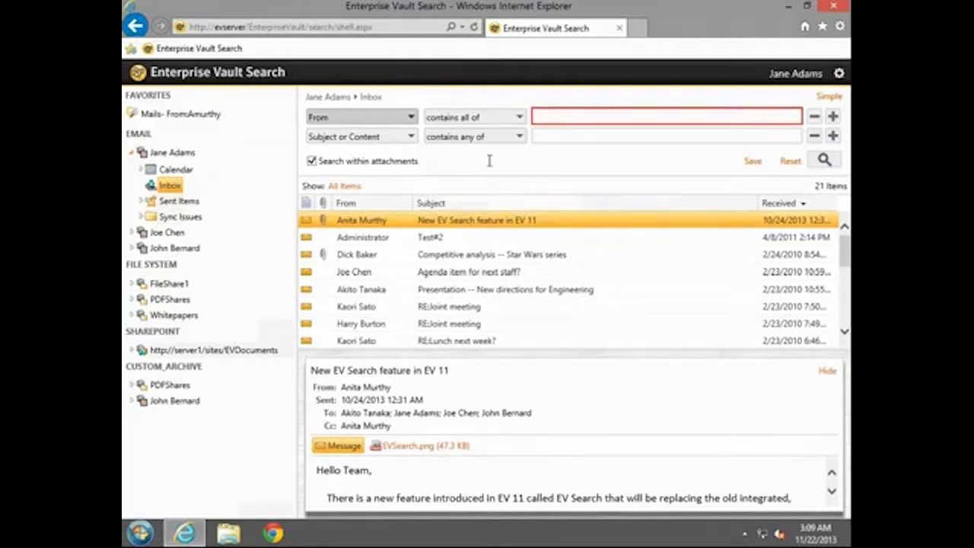
pyautogui.click(552, 116)
pyautogui.write('Anita')
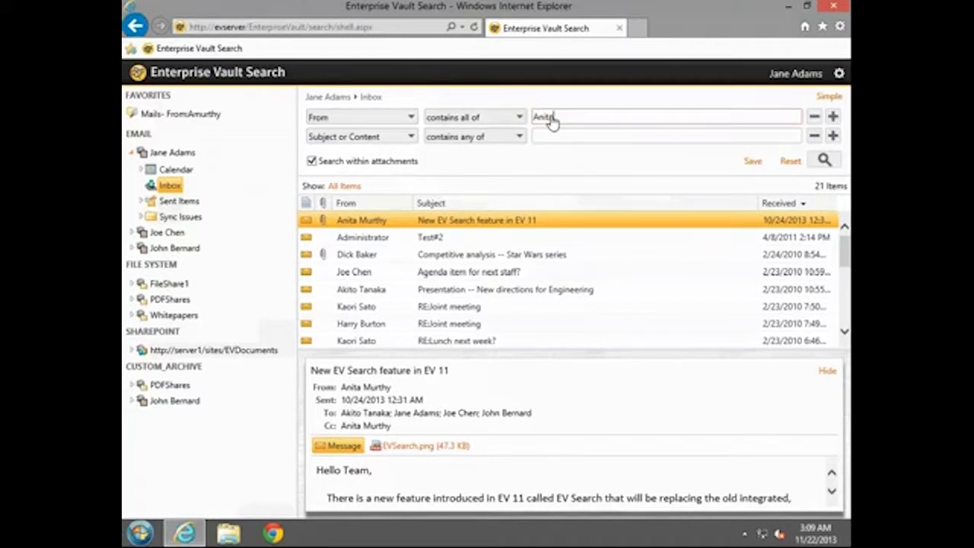
pyautogui.click(410, 137)
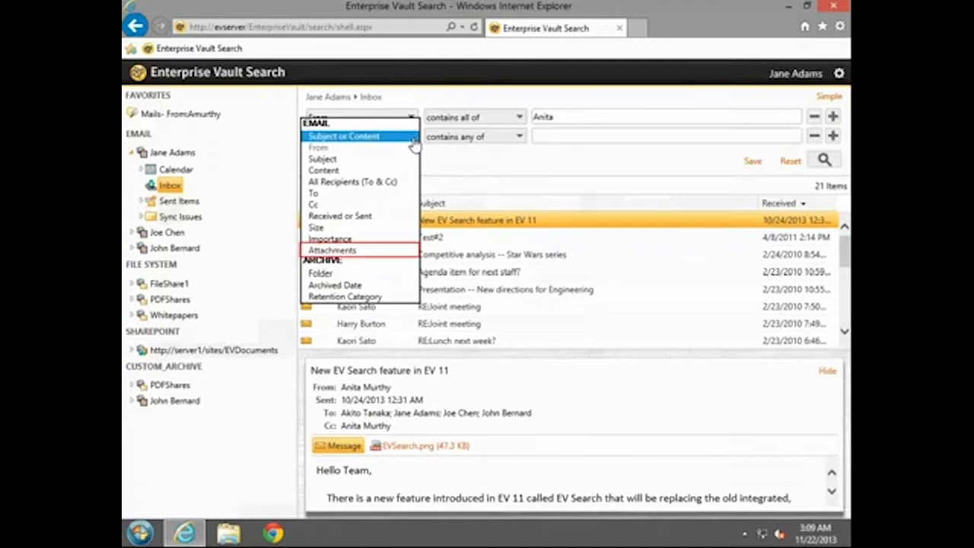
pyautogui.click(332, 250)
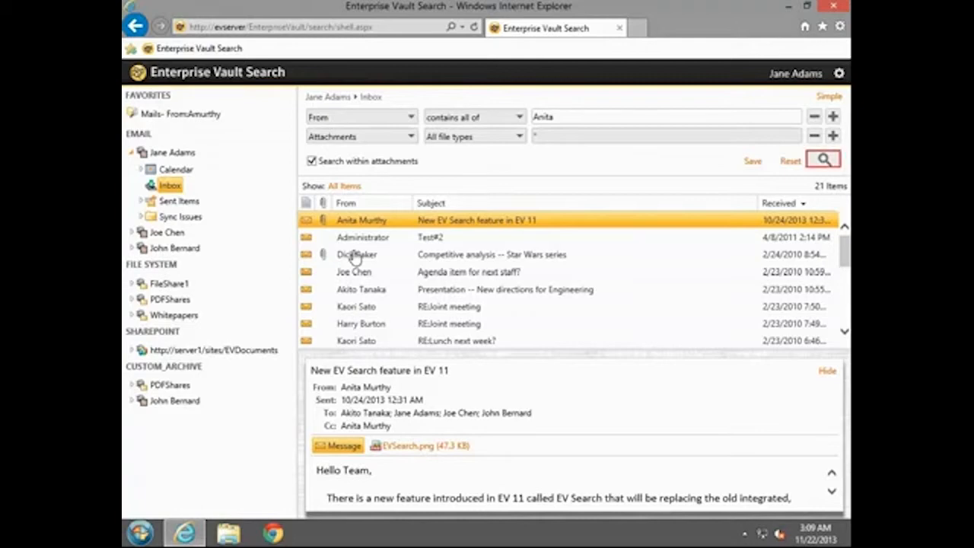
pyautogui.click(823, 160)
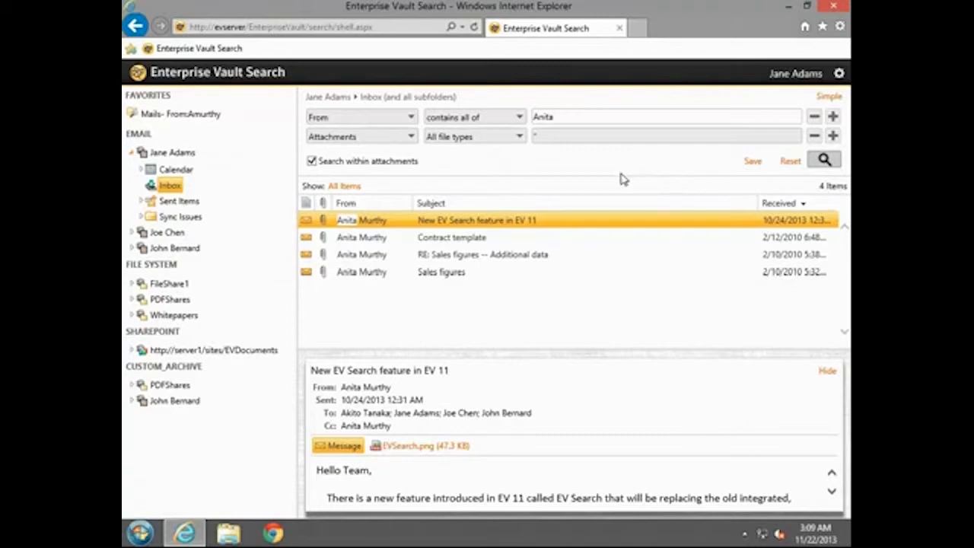
# Review the customizable result columns, their property names, headers and order in Customize Columns, and close the dialog
pyautogui.rightClick(577, 208)
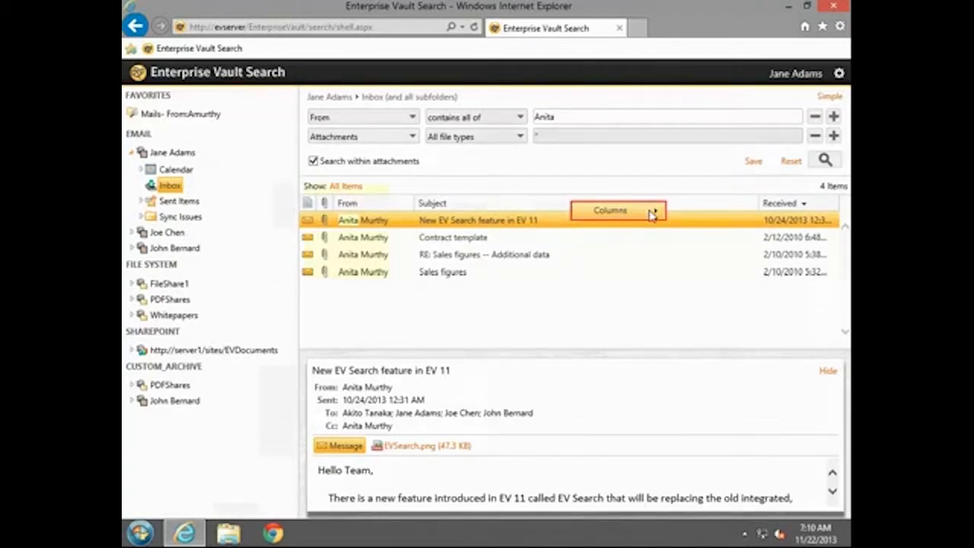
pyautogui.moveTo(652, 218)
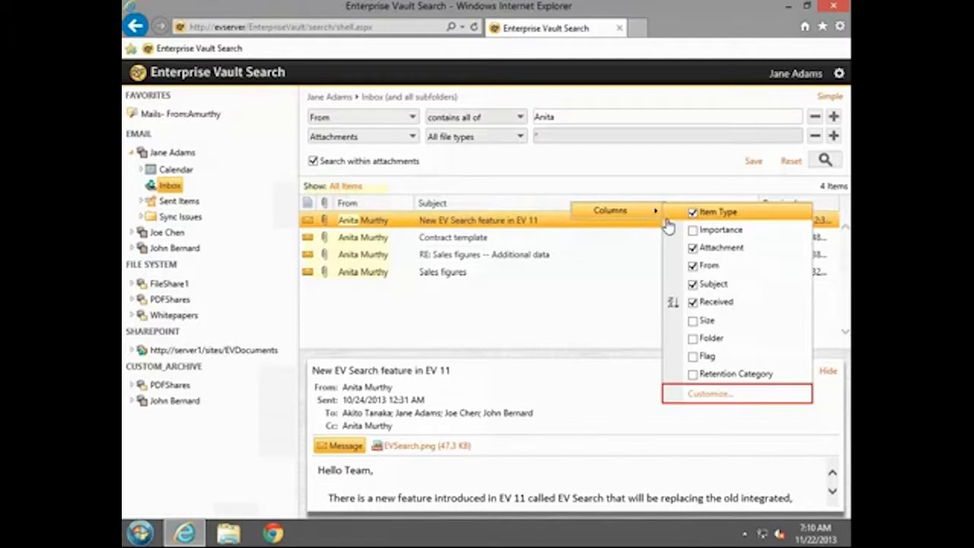
pyautogui.click(699, 396)
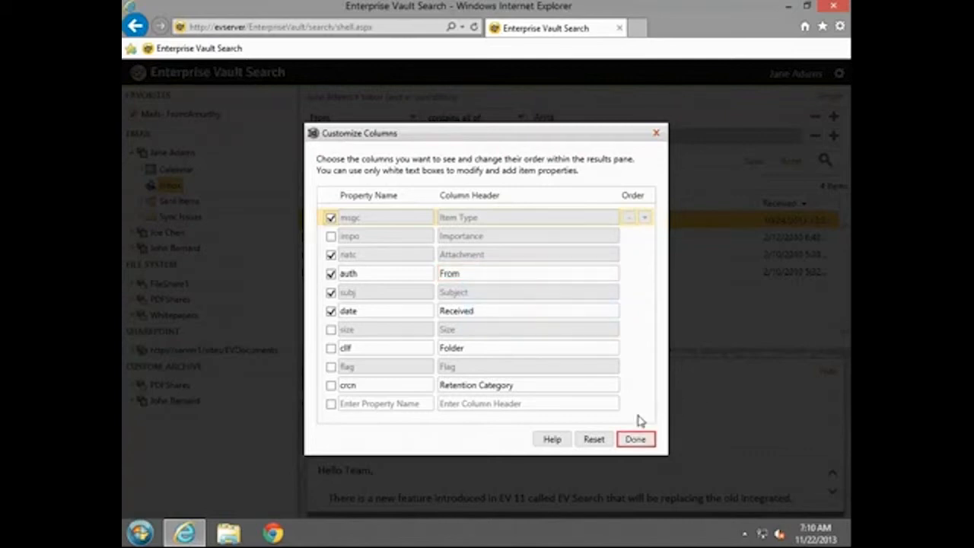
pyautogui.click(636, 439)
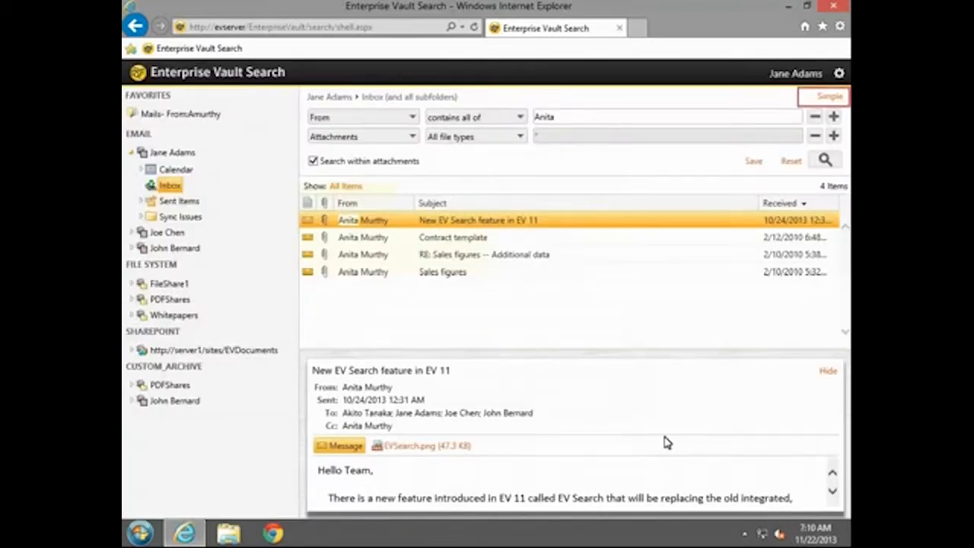
# Return to simple search and review the Documentation and Videos links offered for Enterprise Vault Search
pyautogui.click(829, 97)
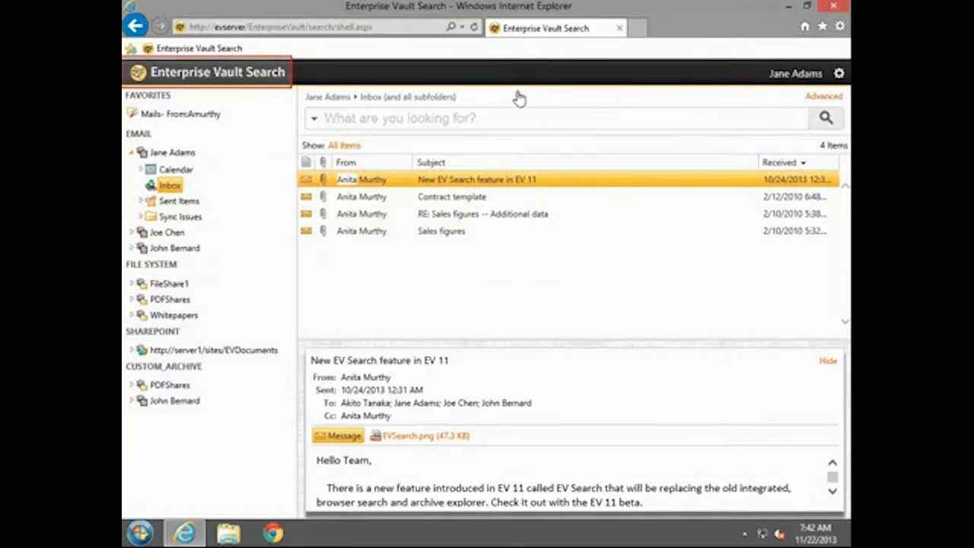
pyautogui.click(255, 80)
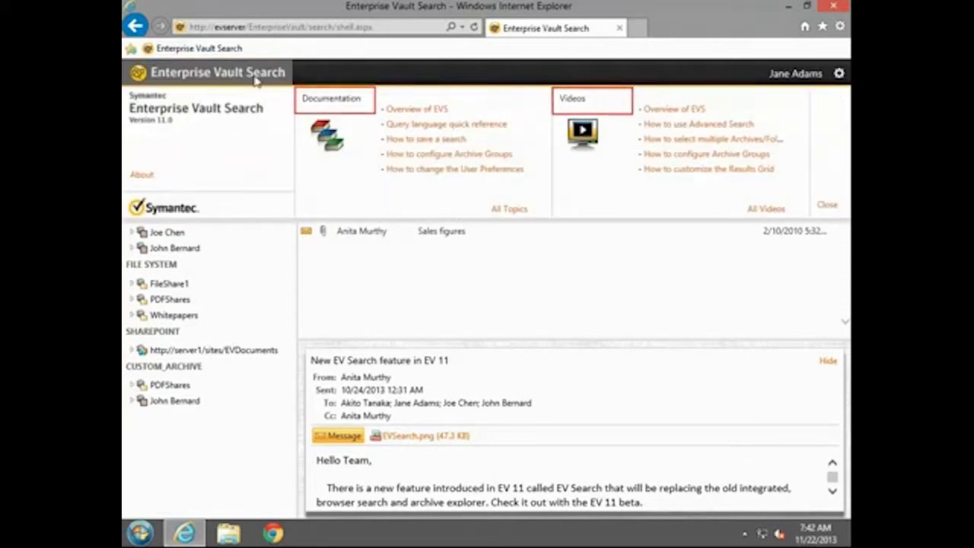
pyautogui.click(312, 80)
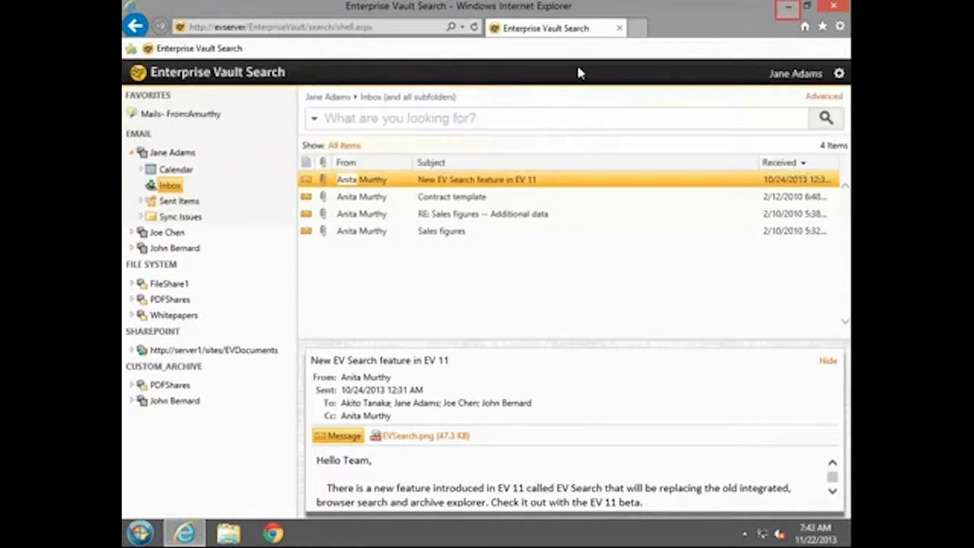
# Minimize the browser, switch to Outlook 2013 and open Enterprise Vault Search with Search Vaults
pyautogui.click(791, 8)
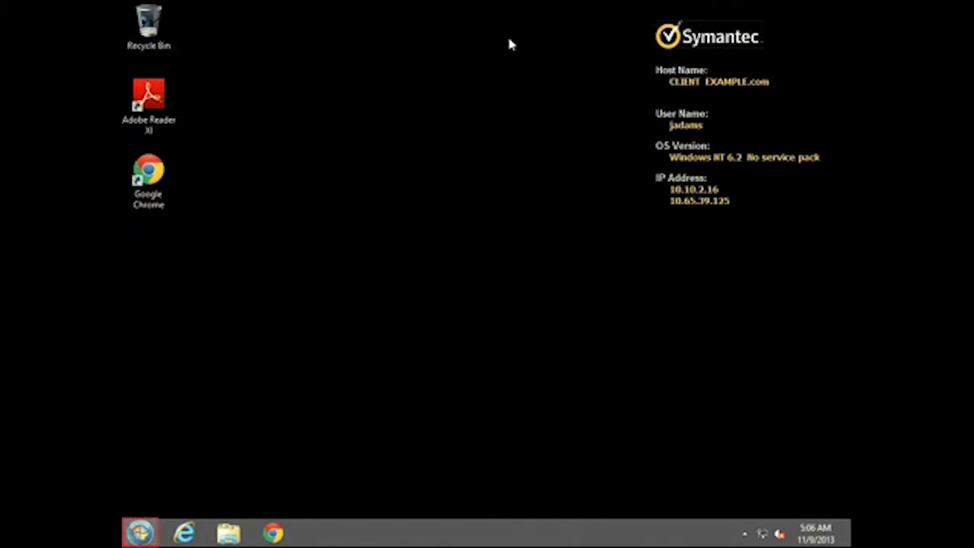
pyautogui.click(154, 538)
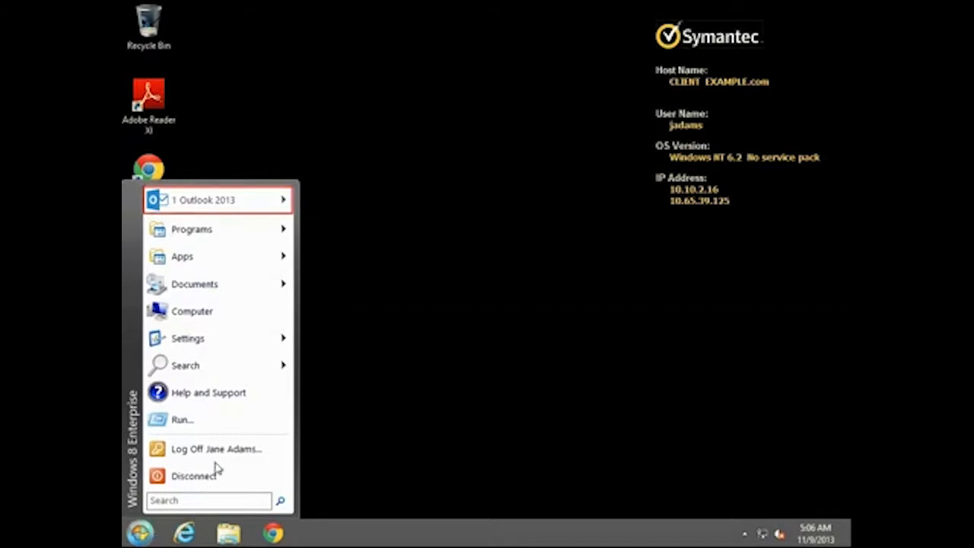
pyautogui.click(239, 202)
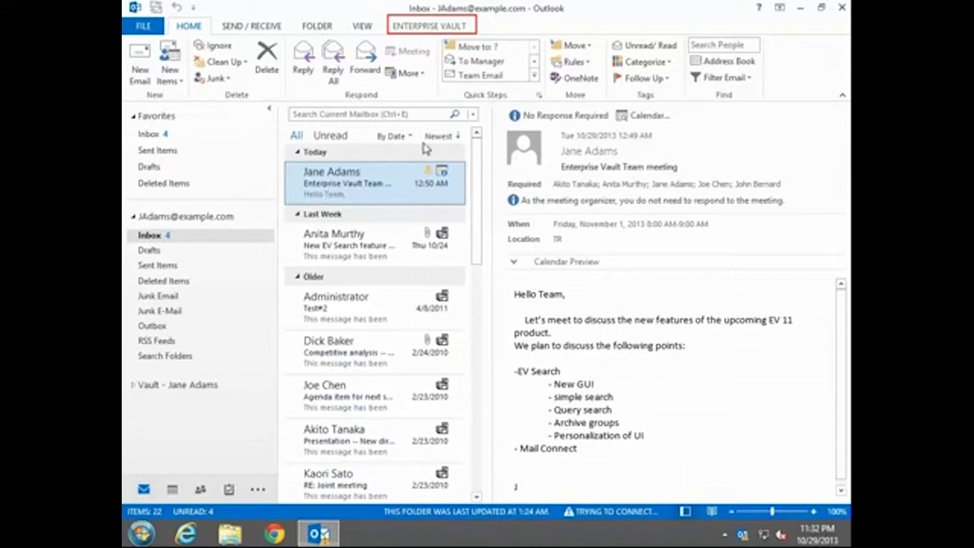
pyautogui.click(463, 29)
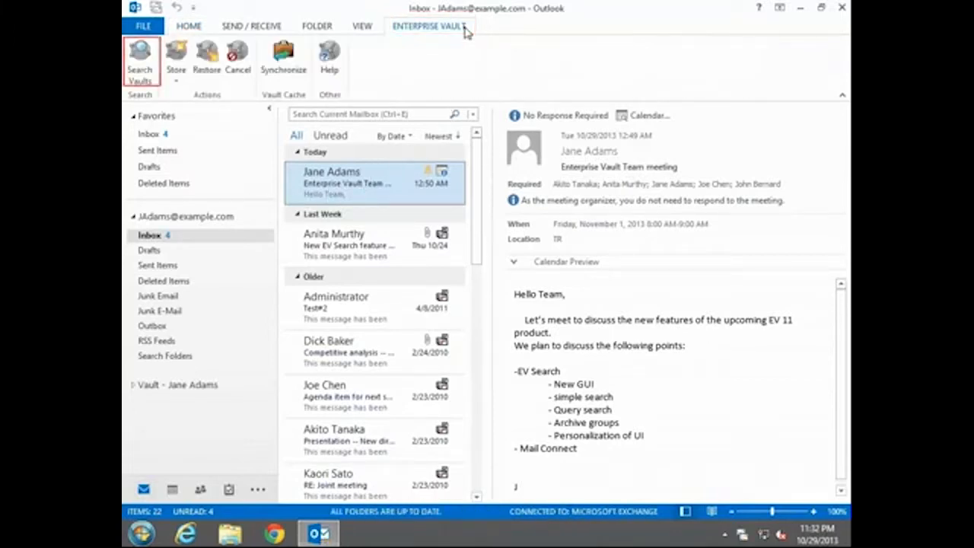
pyautogui.click(151, 69)
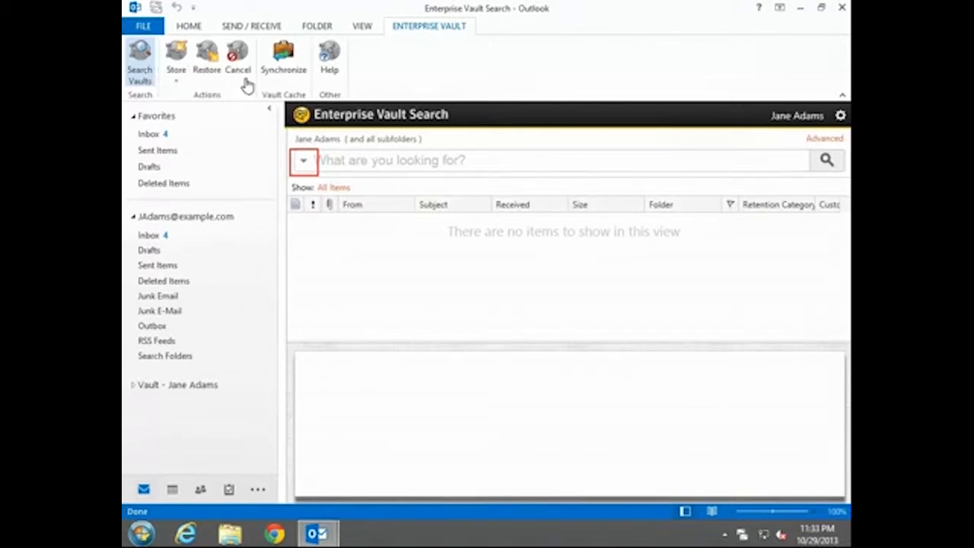
# Examine the File System, SharePoint and Custom_Archive groups available as search locations, and accept the mailbox archive already selected
pyautogui.click(303, 161)
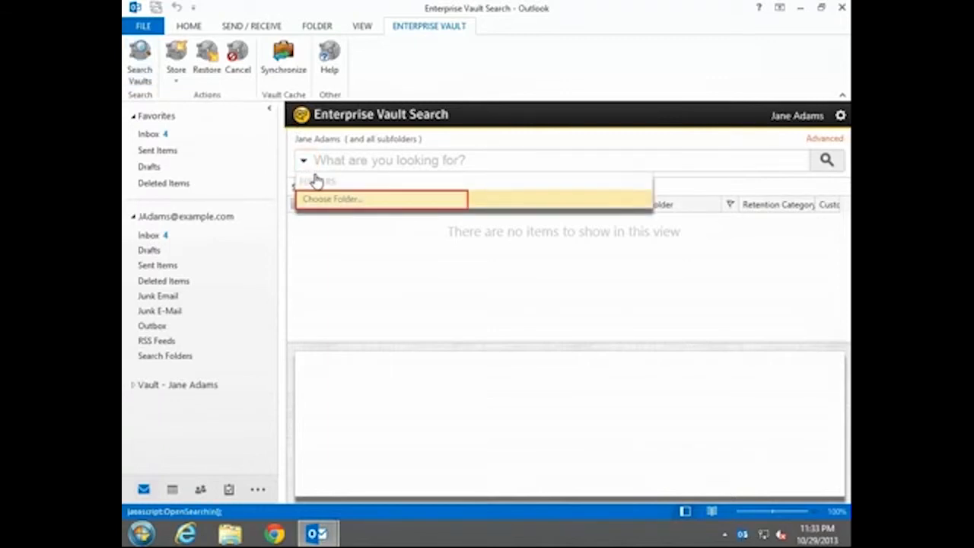
pyautogui.click(317, 199)
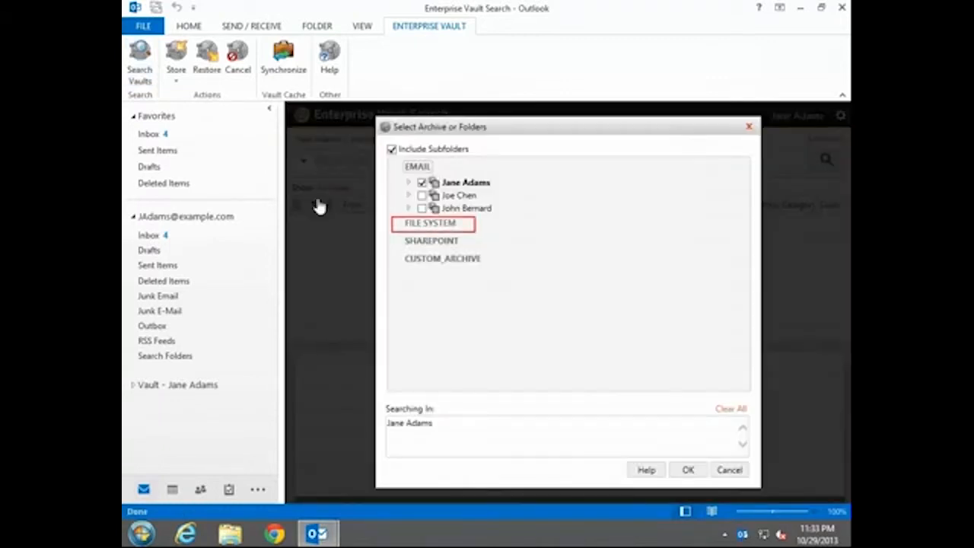
pyautogui.click(406, 224)
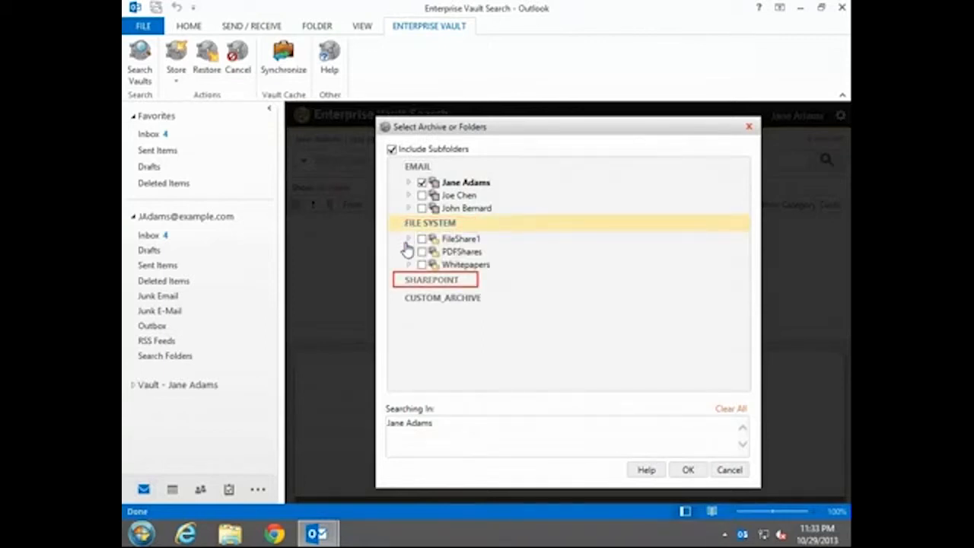
pyautogui.click(407, 281)
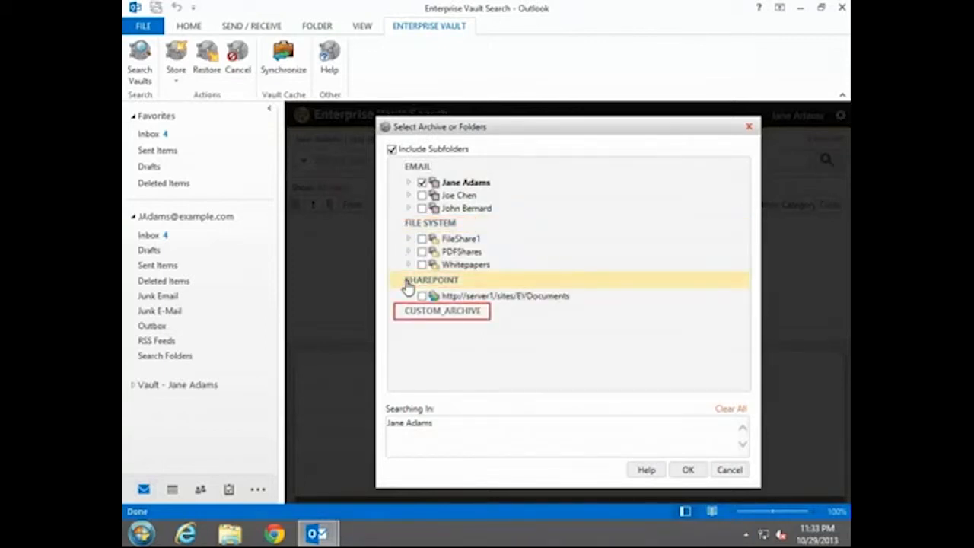
pyautogui.click(408, 314)
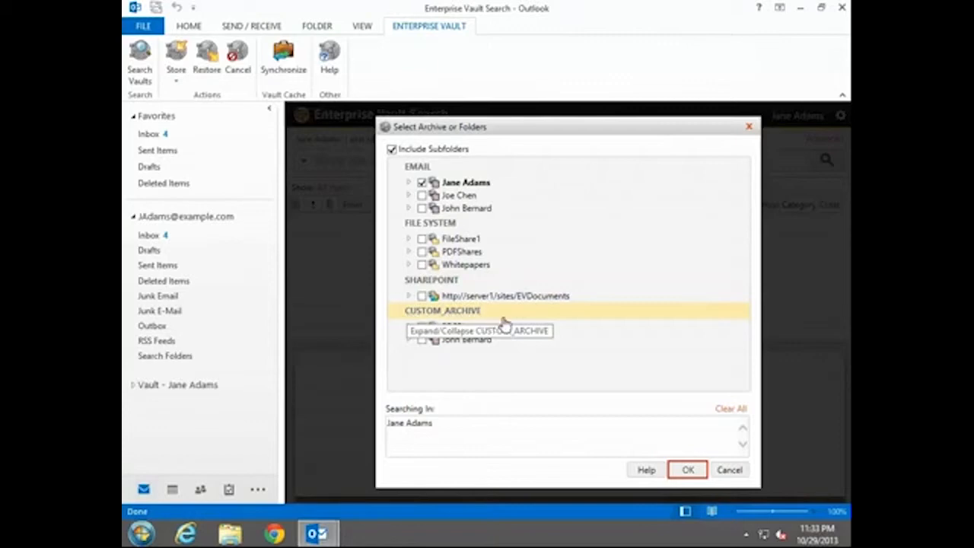
pyautogui.click(685, 470)
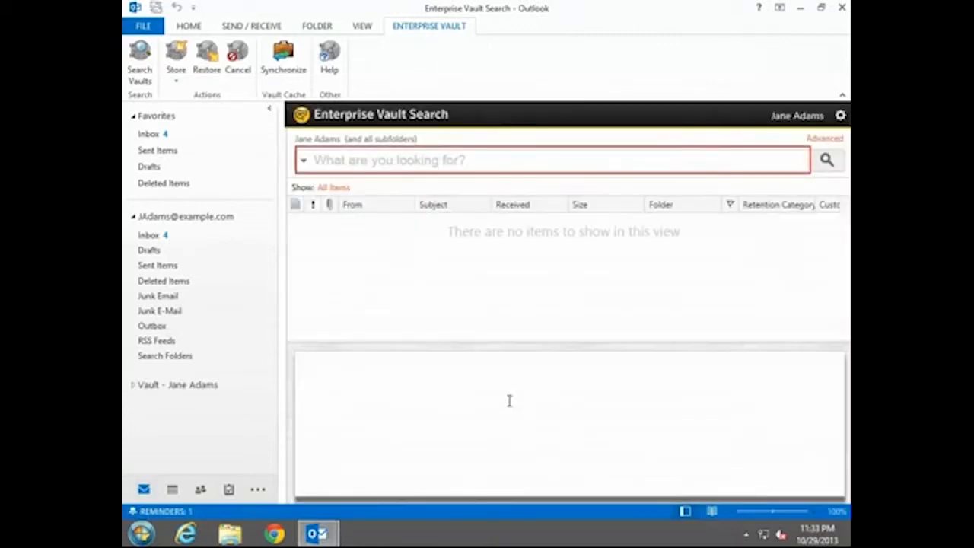
# Search the mailbox archive for the sender's first name, look through the results and close Outlook
pyautogui.click(442, 160)
pyautogui.write('Anita')
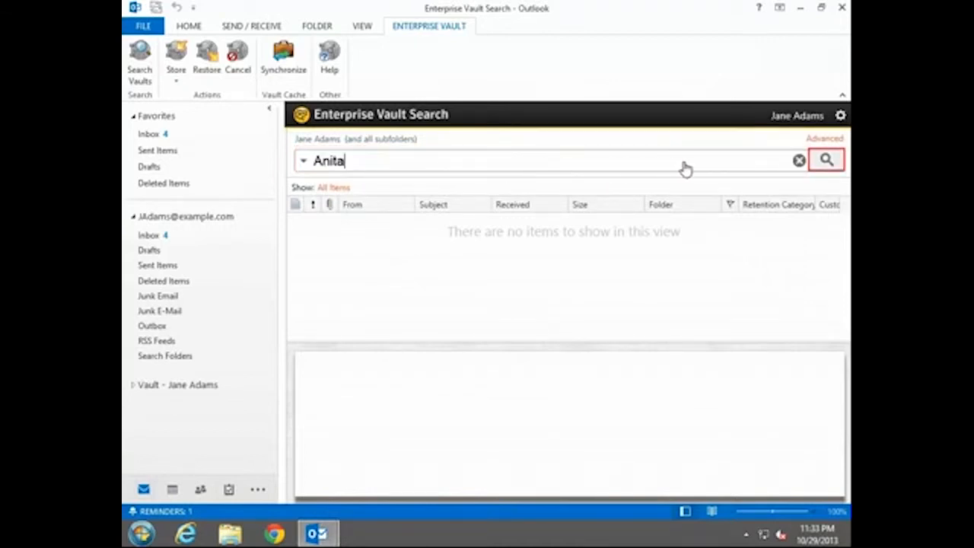
pyautogui.click(826, 162)
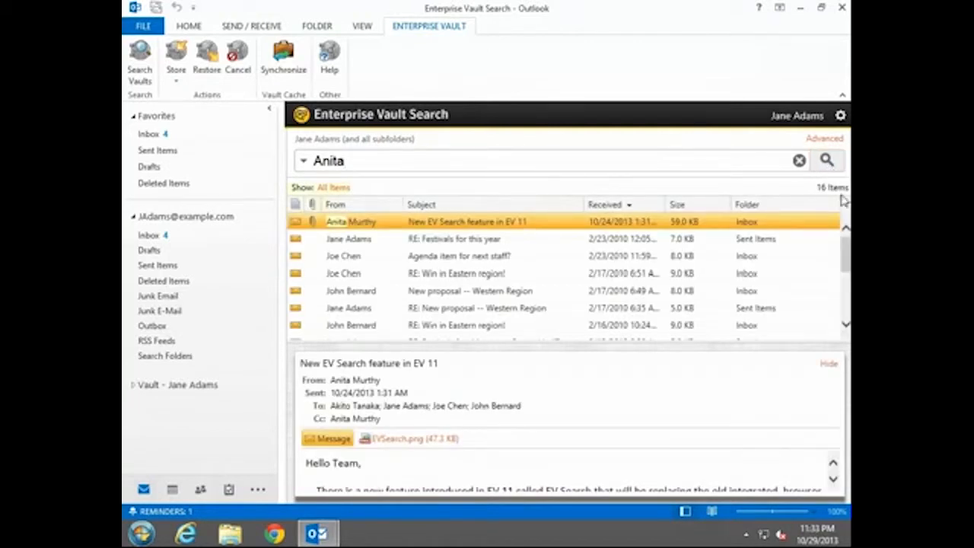
pyautogui.moveTo(846, 262); pyautogui.dragTo(844, 303)
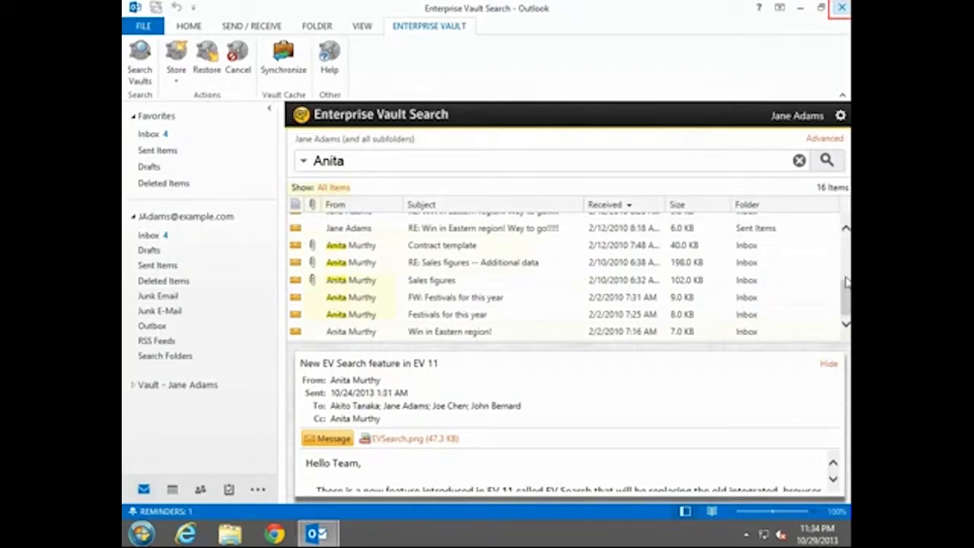
pyautogui.click(843, 9)
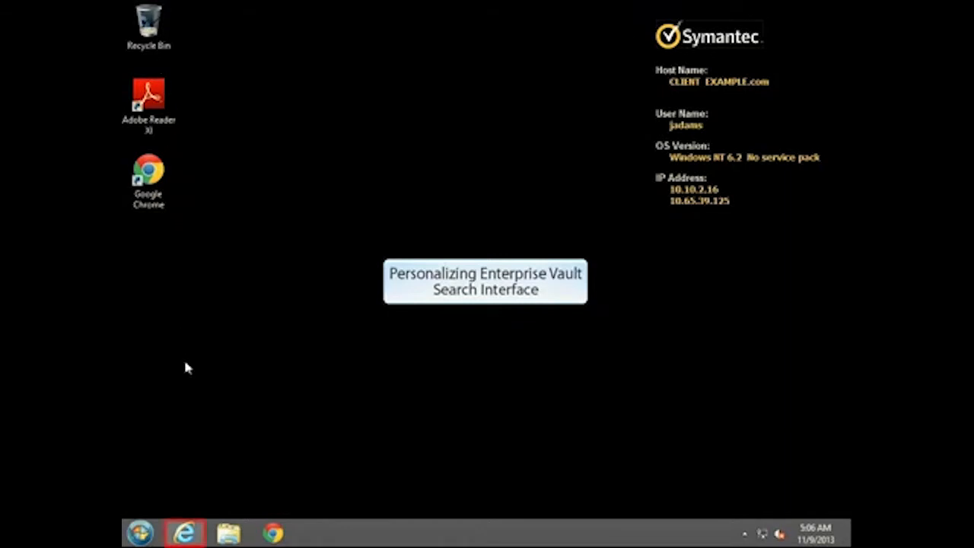
# Switch to Internet Explorer and review the Sidebar and Archive Groups preferences, including the archives in Sales_Dept_Archives
pyautogui.click(185, 532)
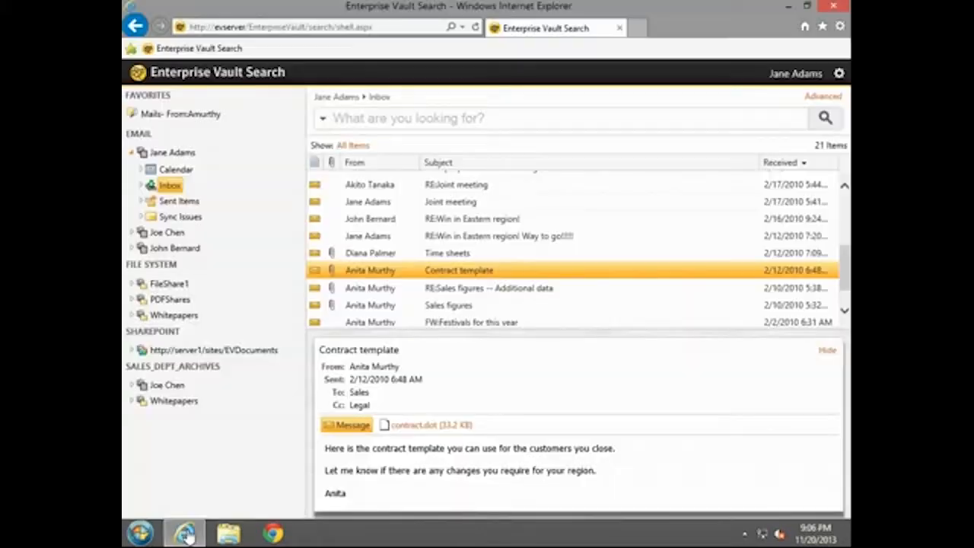
pyautogui.click(839, 74)
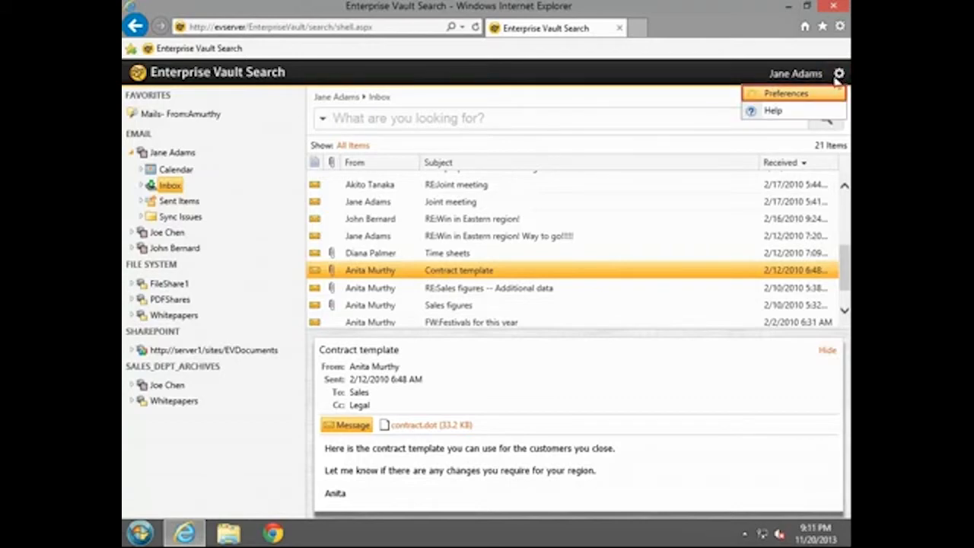
pyautogui.click(831, 91)
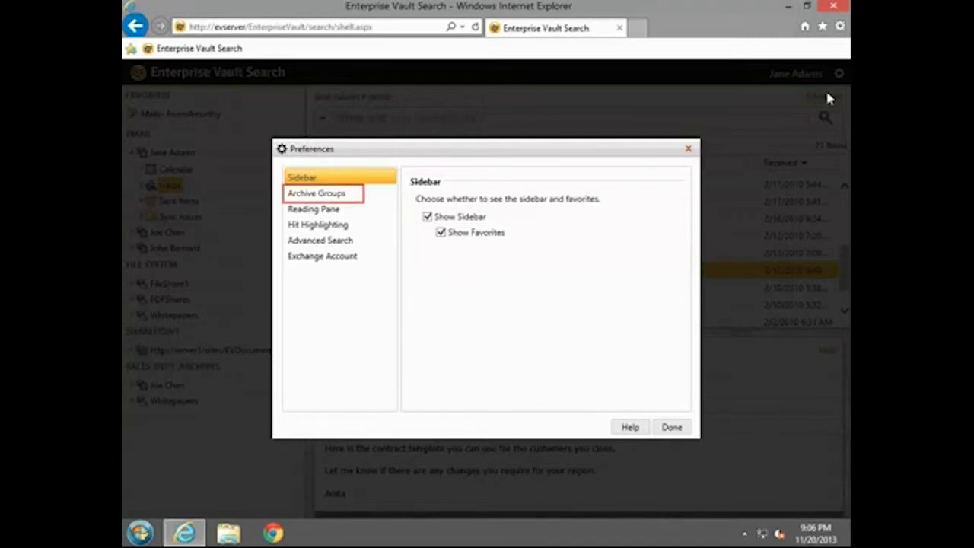
pyautogui.click(337, 195)
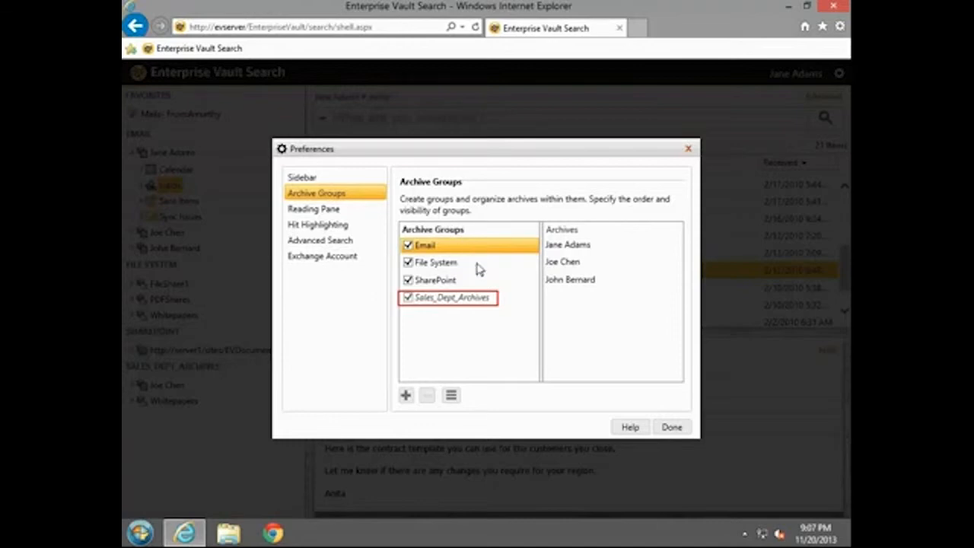
pyautogui.click(485, 301)
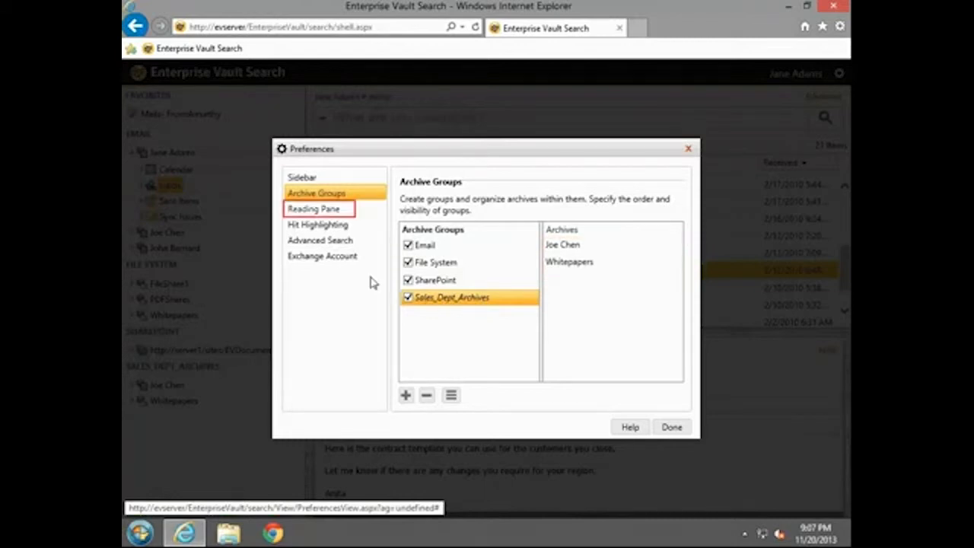
# Review the Reading Pane, Hit Highlighting colors, Advanced Search and Exchange Account preferences, close Preferences and minimize the browser
pyautogui.click(335, 210)
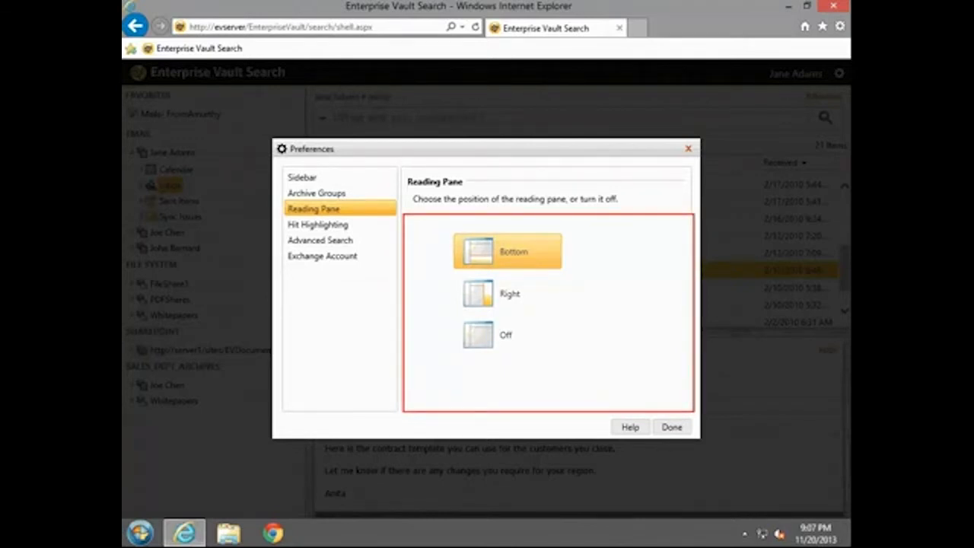
pyautogui.click(340, 228)
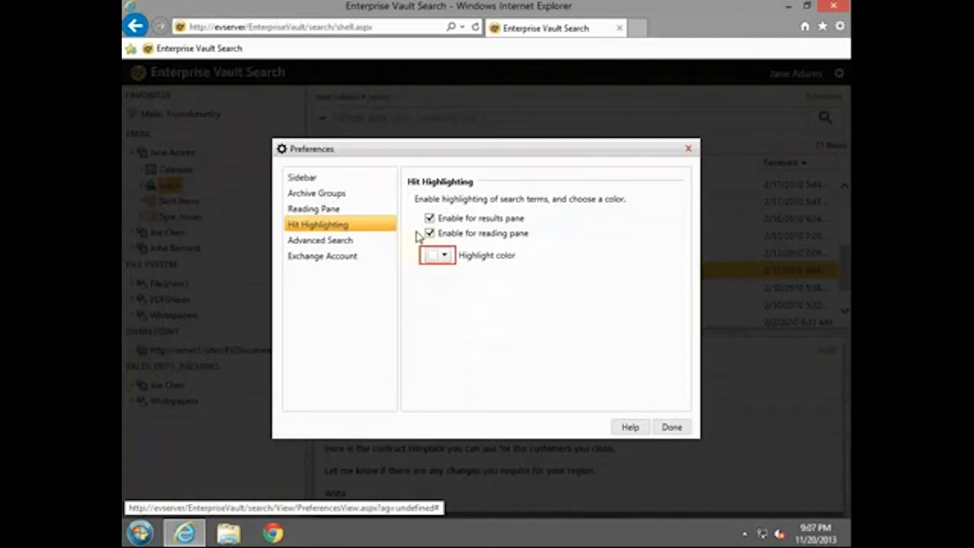
pyautogui.click(449, 261)
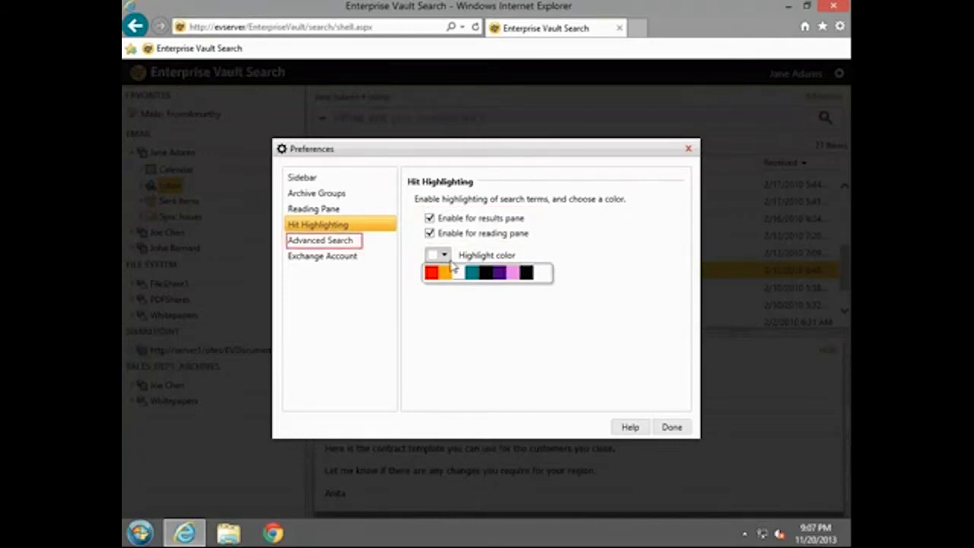
pyautogui.click(346, 241)
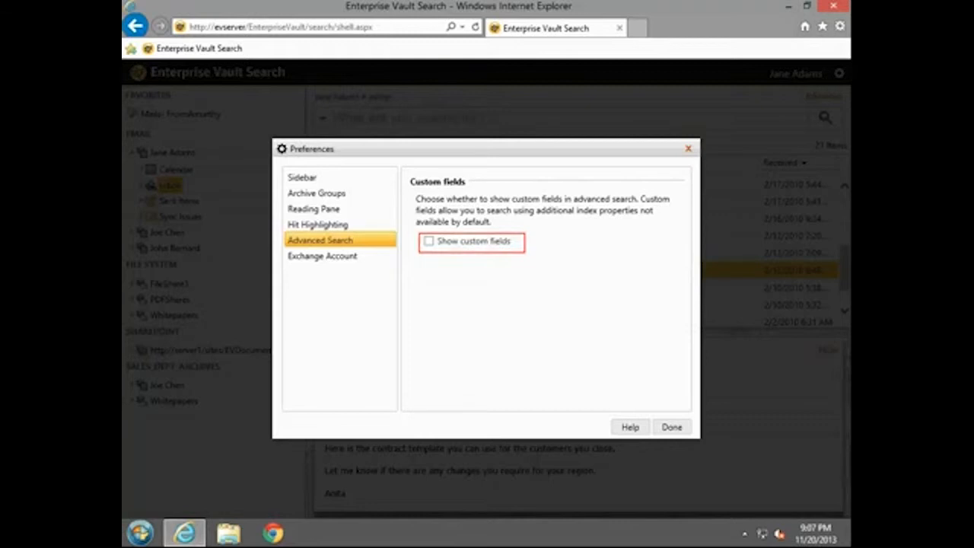
pyautogui.click(355, 258)
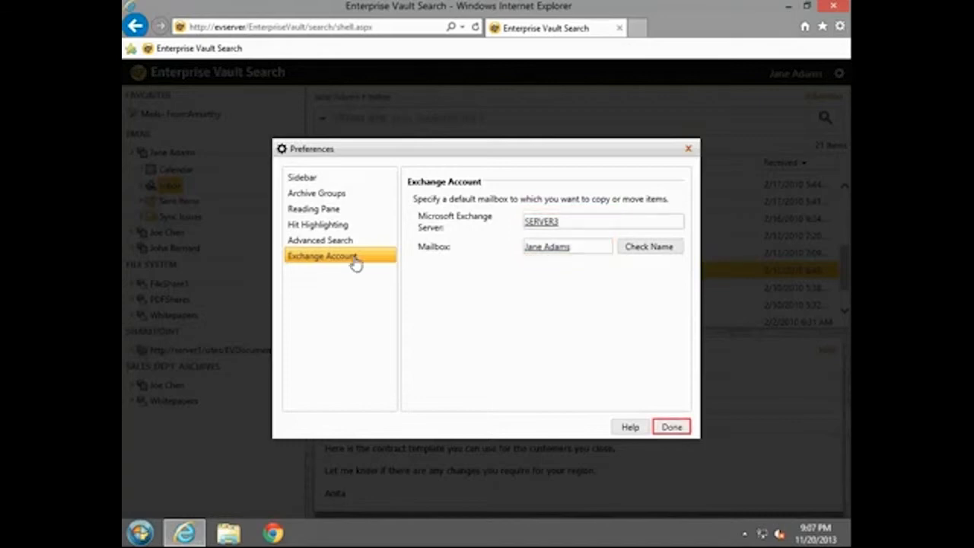
pyautogui.click(679, 428)
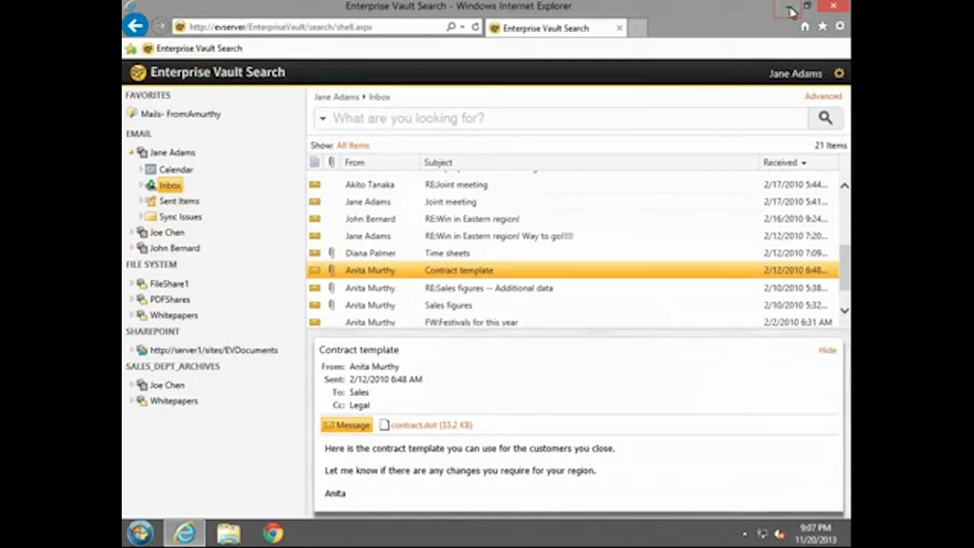
pyautogui.click(791, 6)
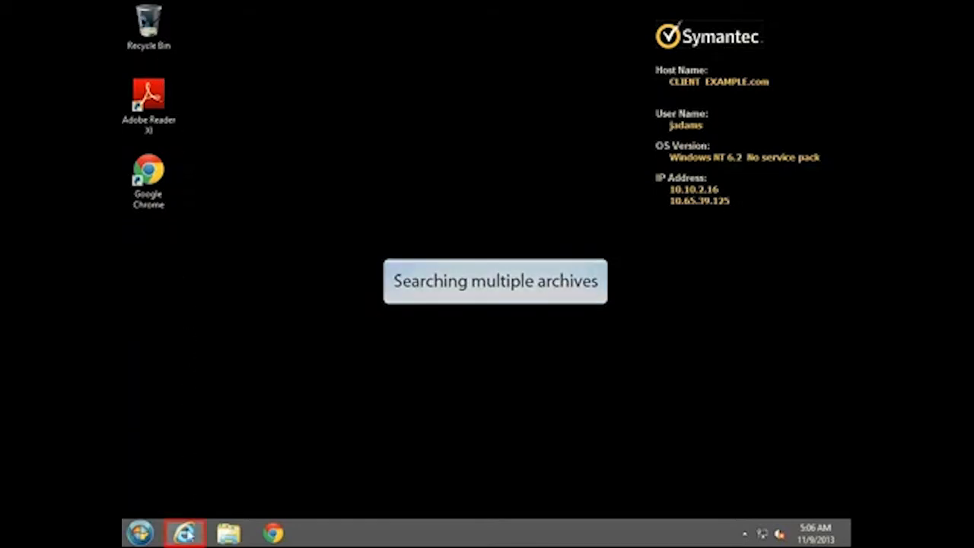
# Switch to Internet Explorer, keep the signed-in user's mailbox archive with subfolders as the search location, and search it for "EV"
pyautogui.click(186, 533)
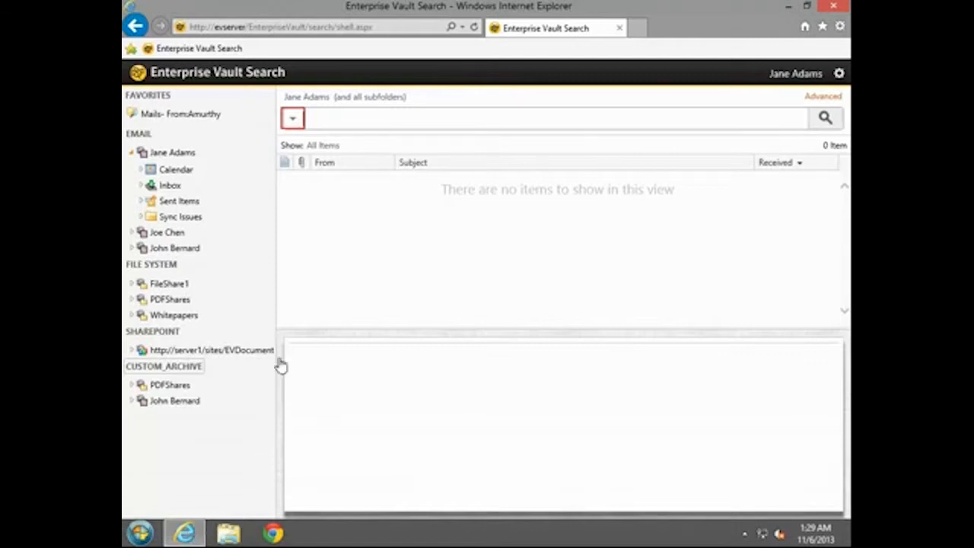
pyautogui.click(294, 120)
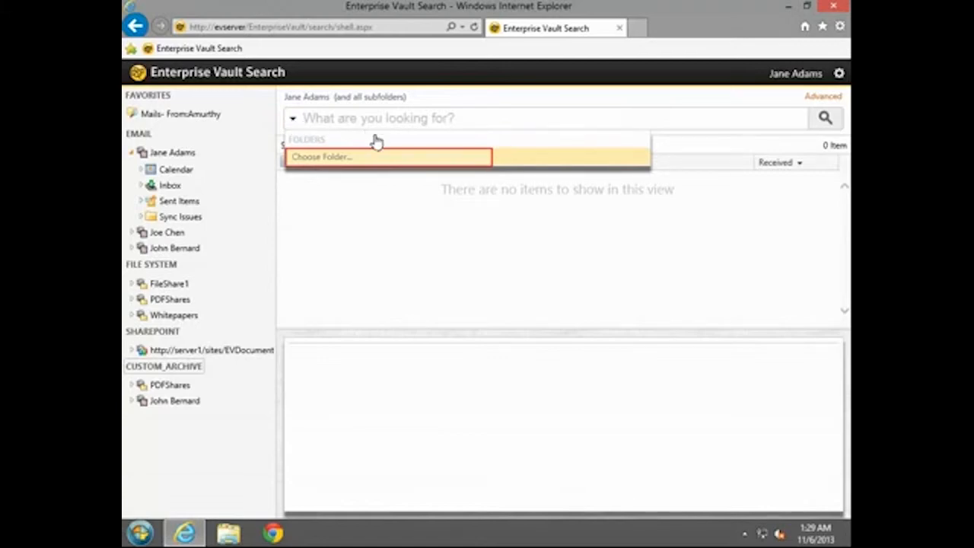
pyautogui.click(387, 158)
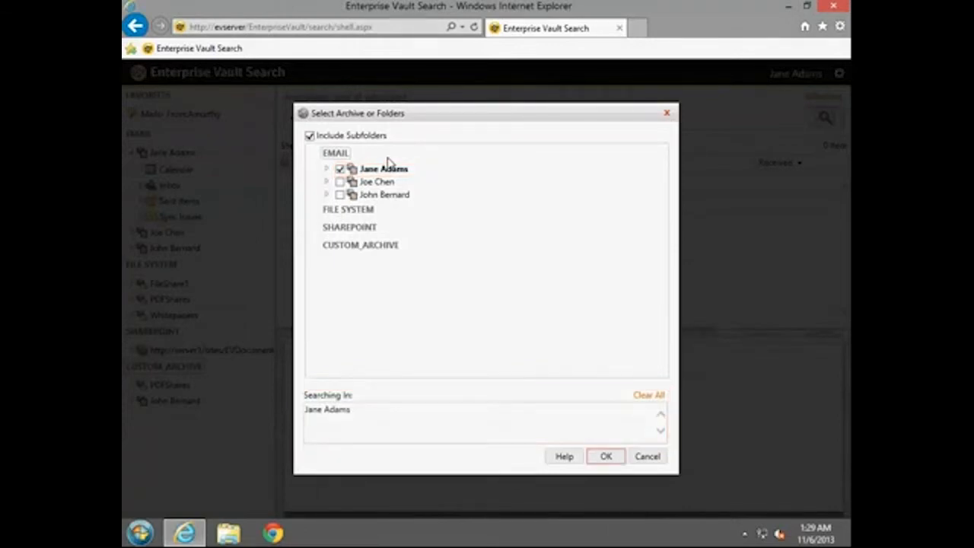
pyautogui.click(598, 457)
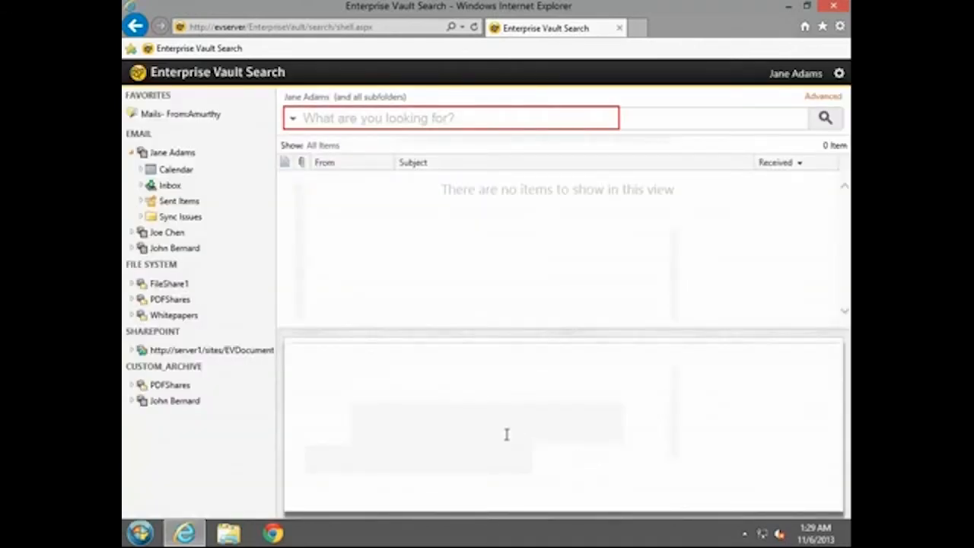
pyautogui.click(396, 120)
pyautogui.write('EV')
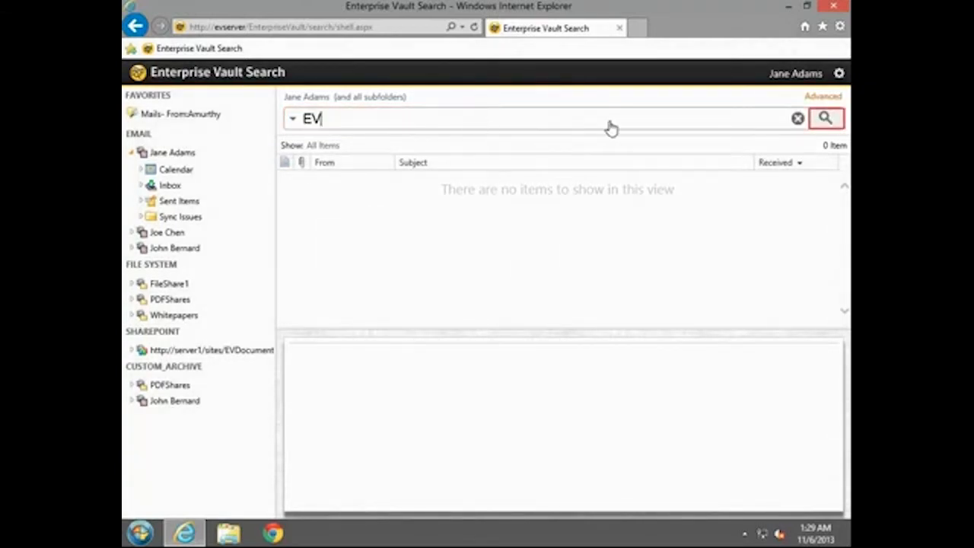
pyautogui.click(824, 120)
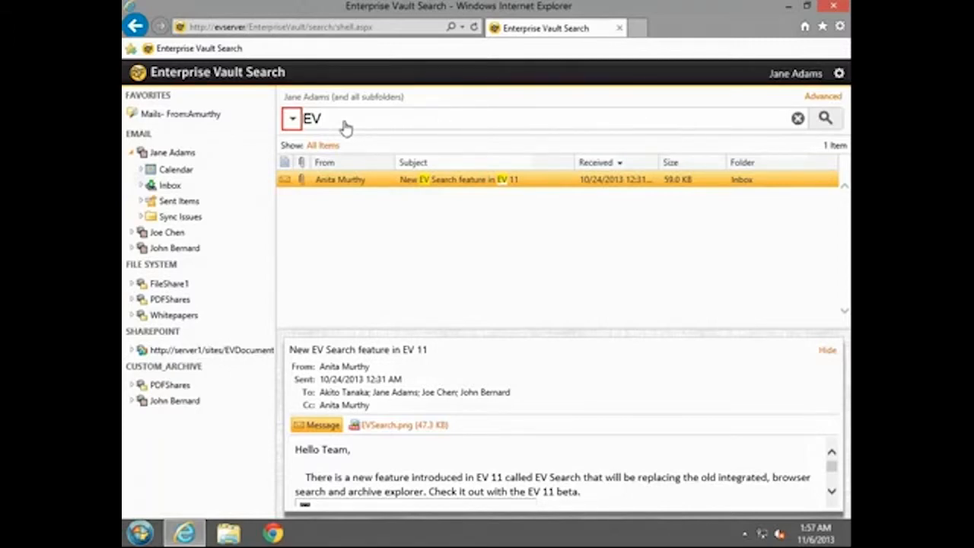
# Add the second mailbox archive in the Email group to the search locations and run the "EV" search again
pyautogui.click(292, 120)
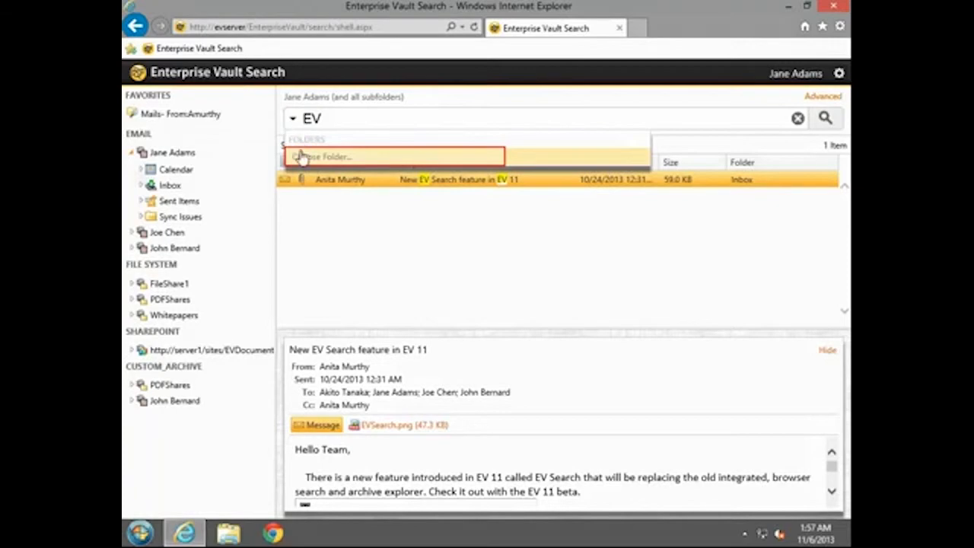
pyautogui.click(301, 160)
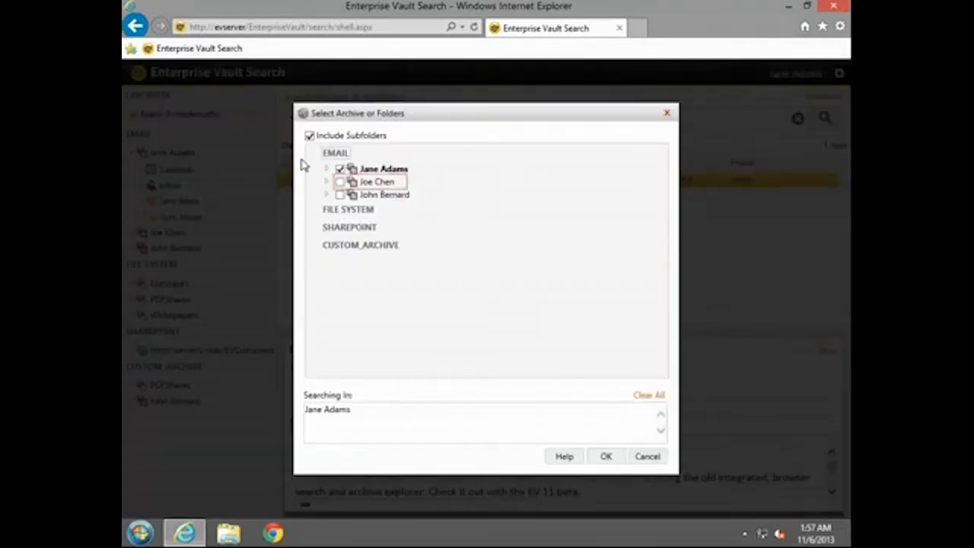
pyautogui.click(340, 182)
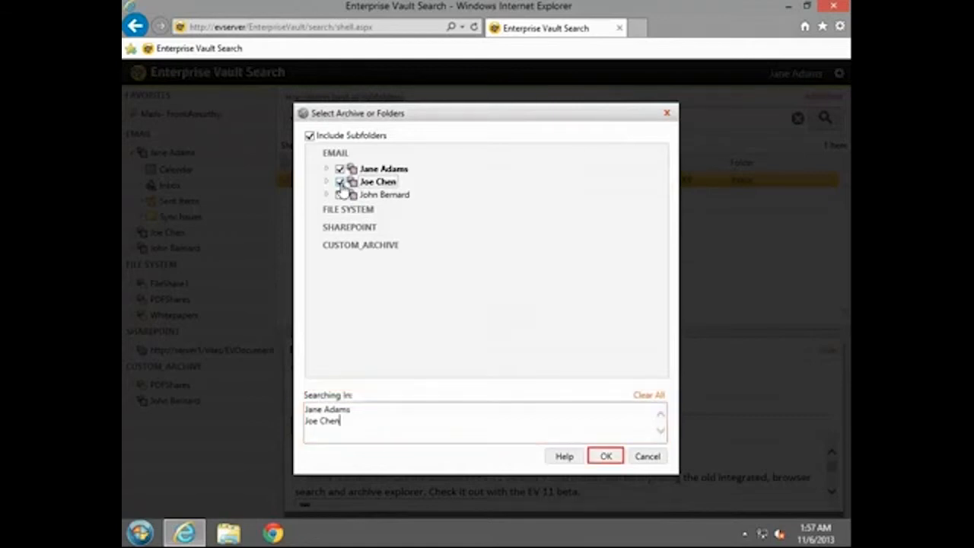
pyautogui.click(606, 457)
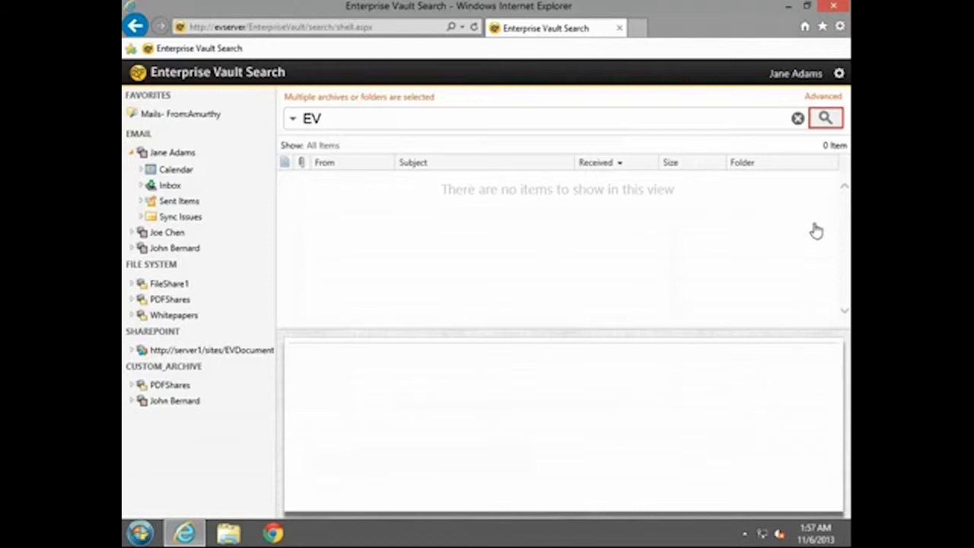
pyautogui.click(825, 118)
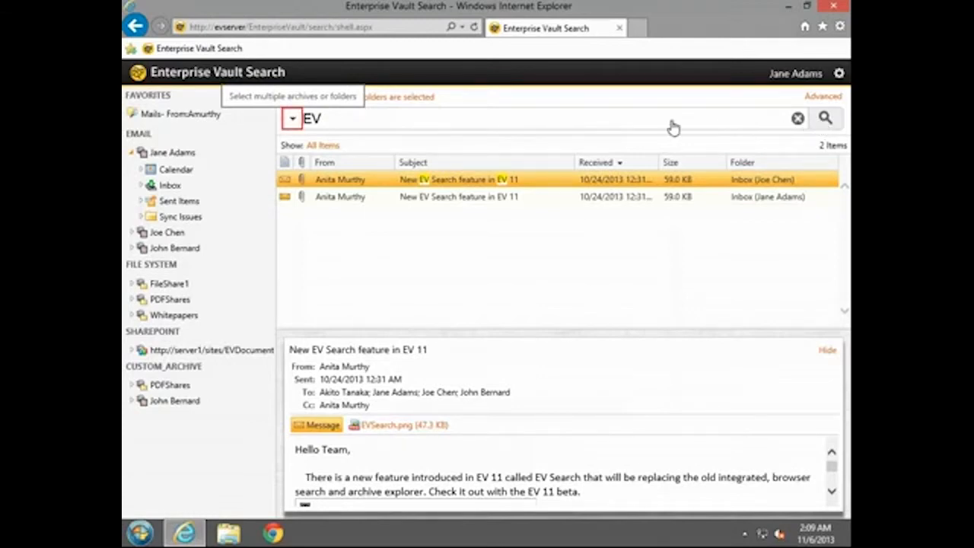
# Add the PDFShares archive from the File System group to the search locations and rerun the "EV" search
pyautogui.click(292, 120)
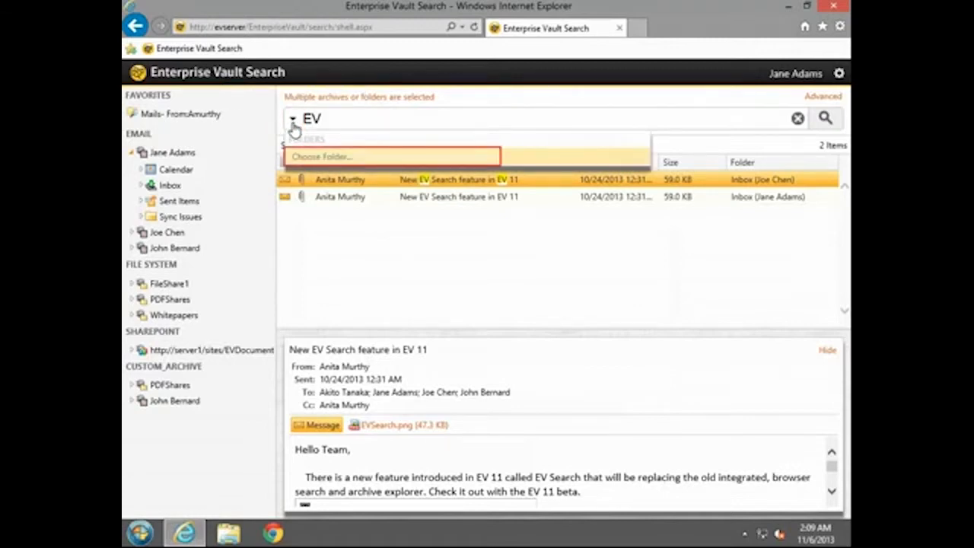
pyautogui.click(295, 158)
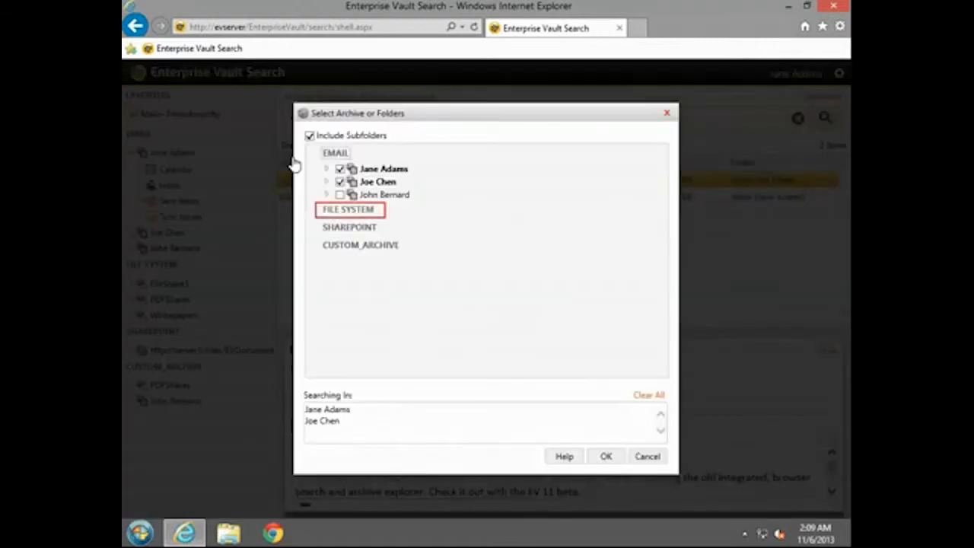
pyautogui.click(323, 210)
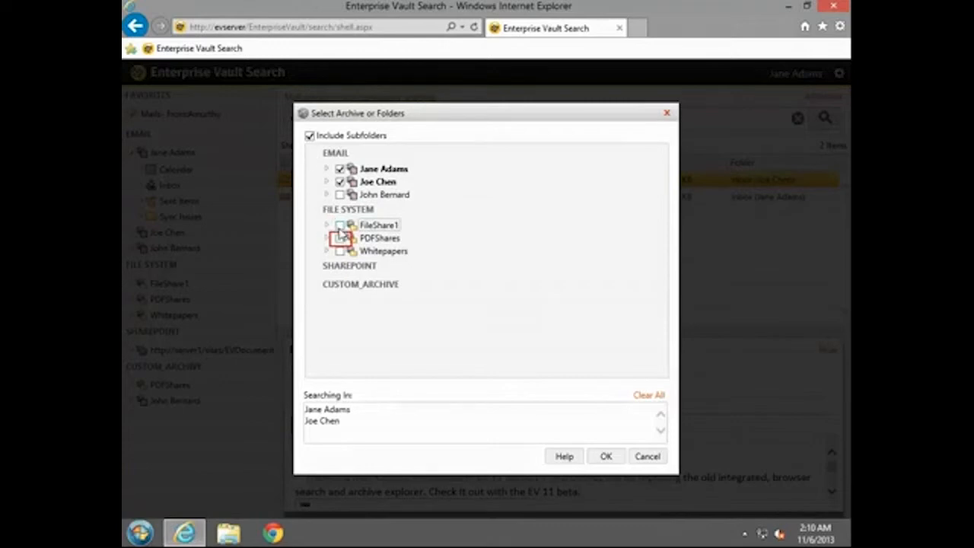
pyautogui.click(340, 238)
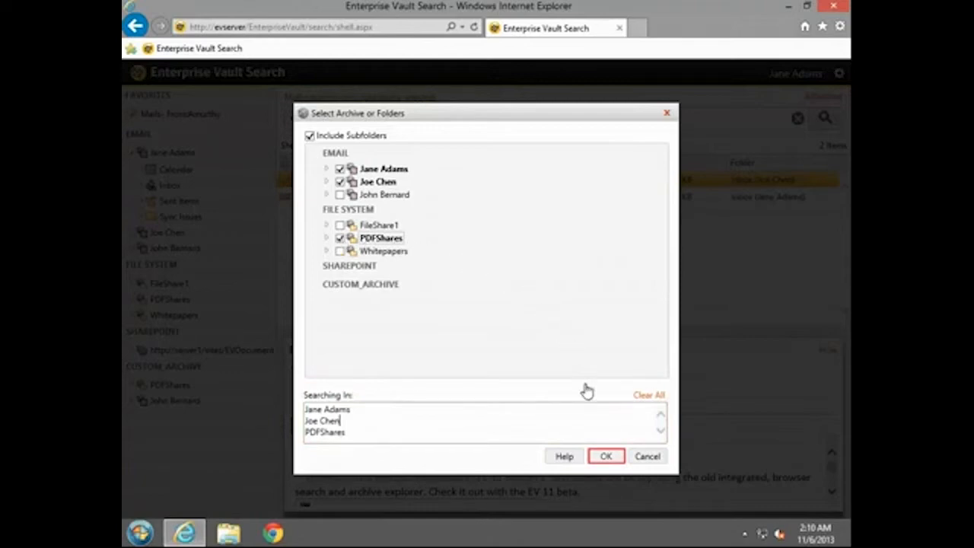
pyautogui.click(606, 457)
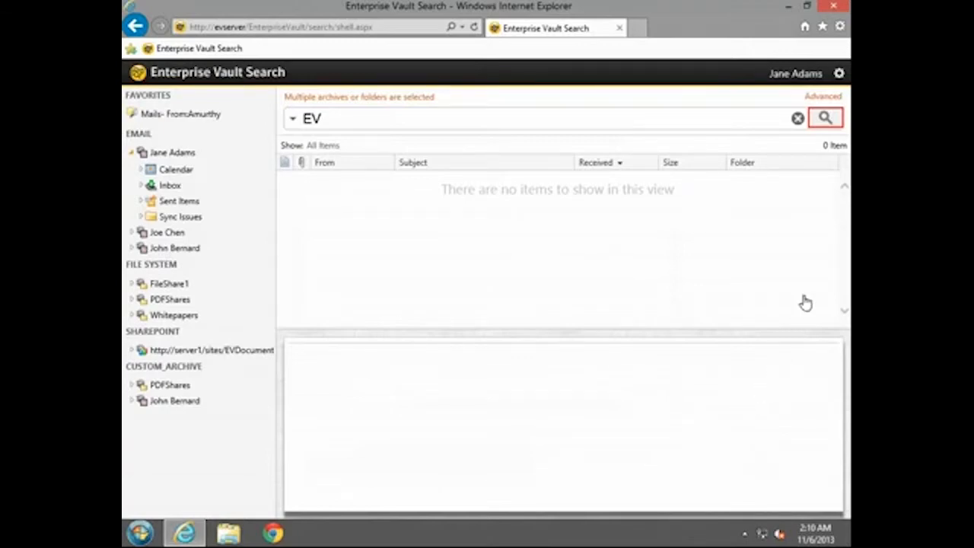
pyautogui.click(825, 118)
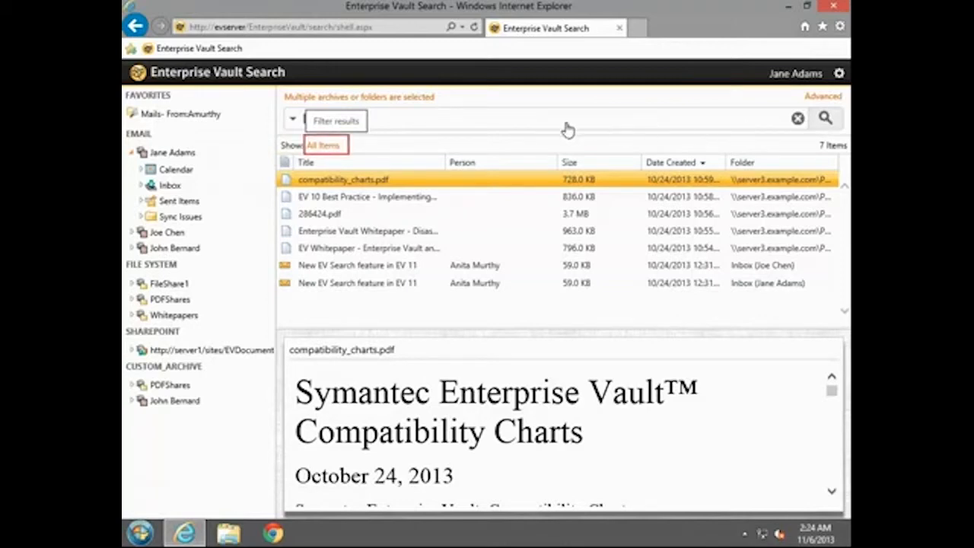
# Filter the search results to Files only and to Emails only, and return to showing All Items
pyautogui.click(329, 146)
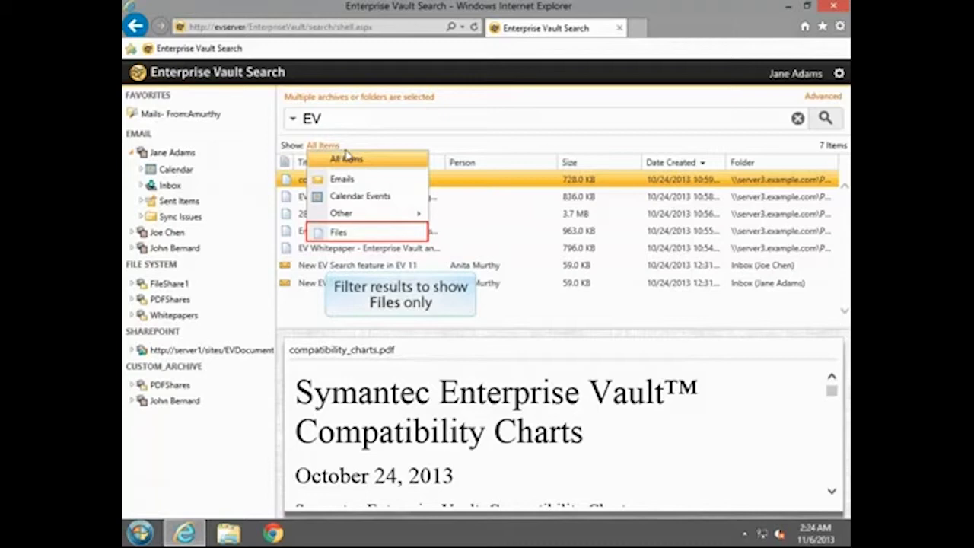
pyautogui.click(363, 239)
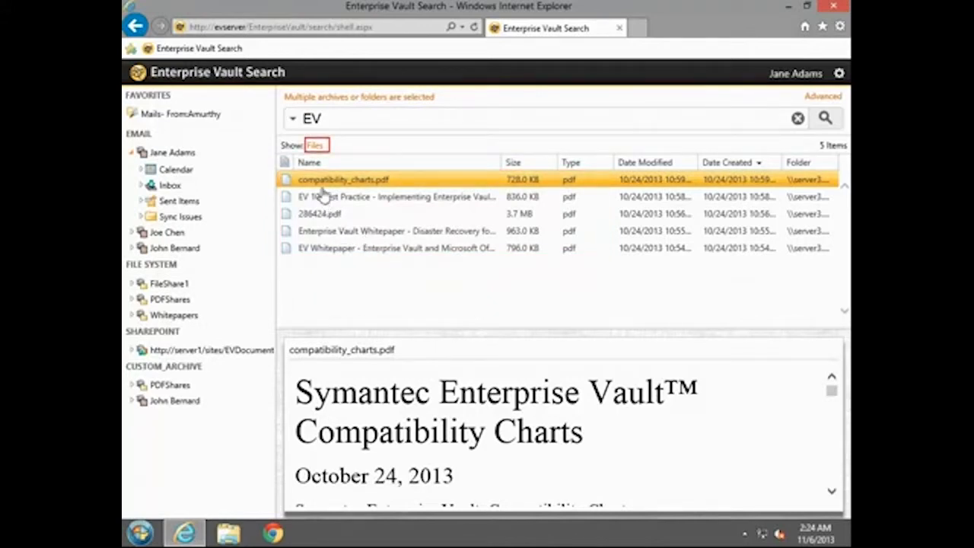
pyautogui.click(317, 146)
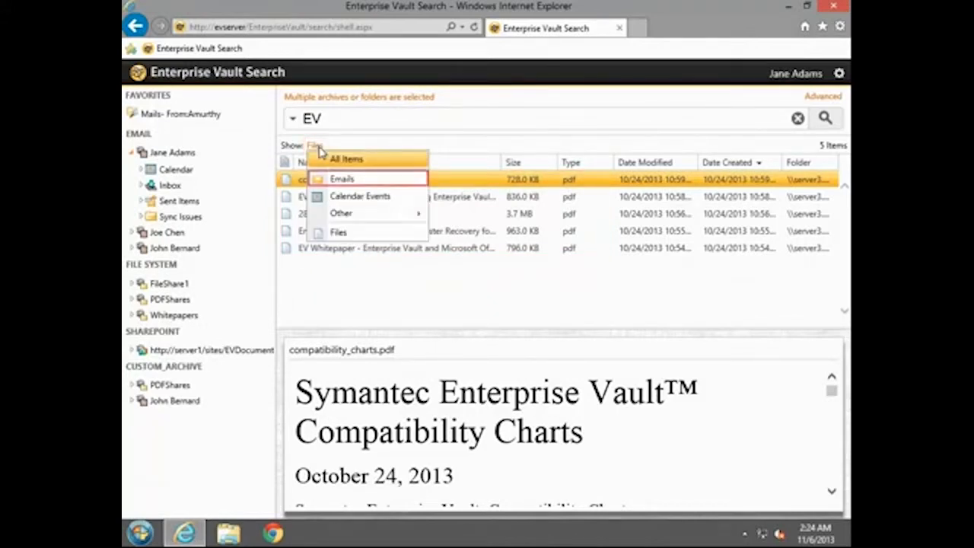
pyautogui.click(377, 181)
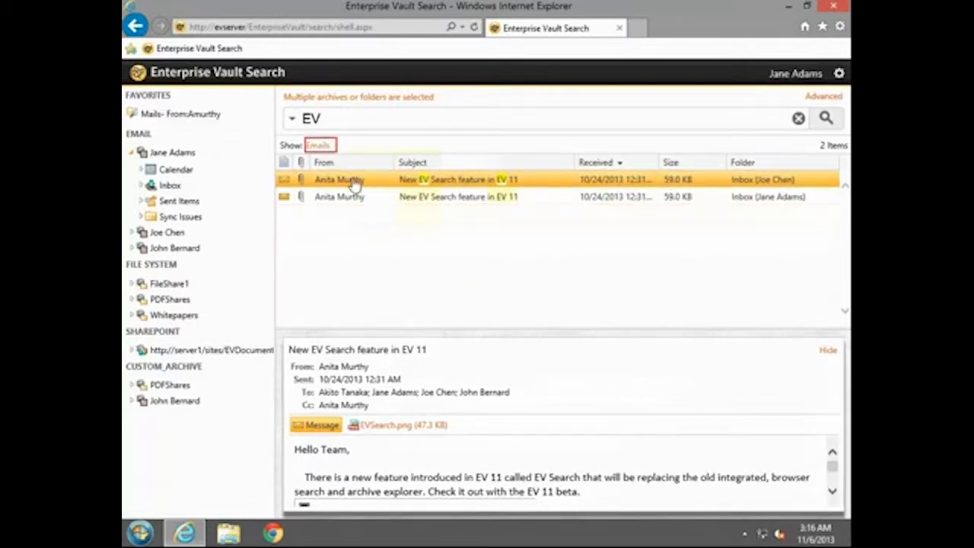
pyautogui.click(321, 147)
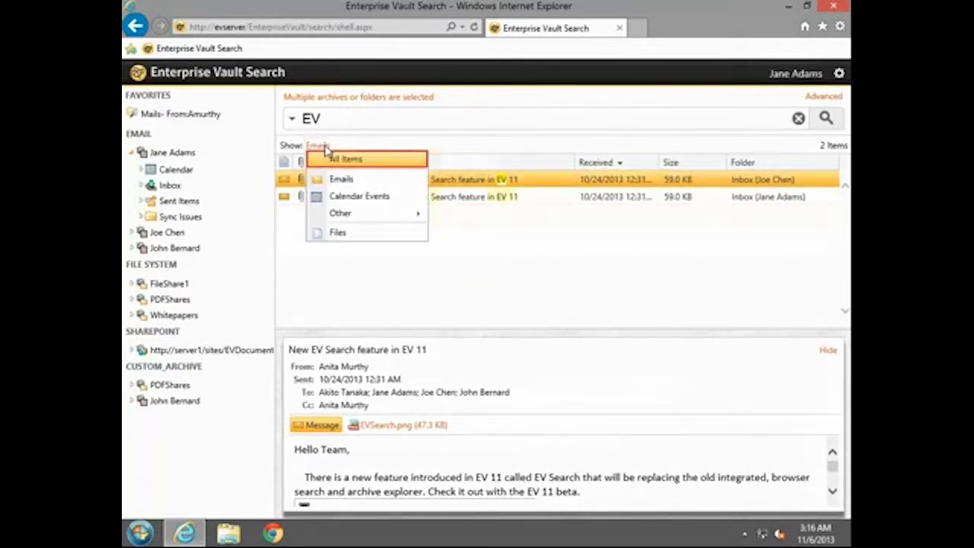
pyautogui.click(372, 159)
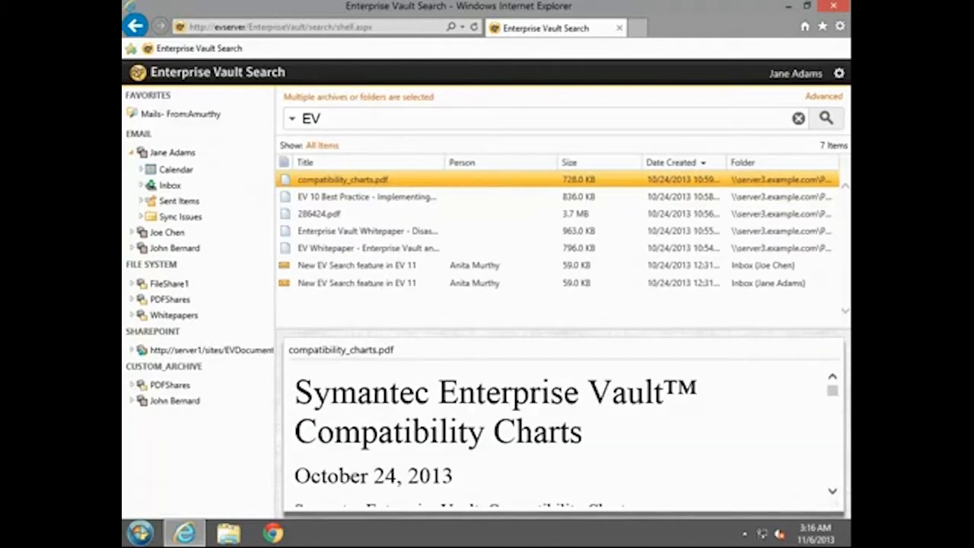
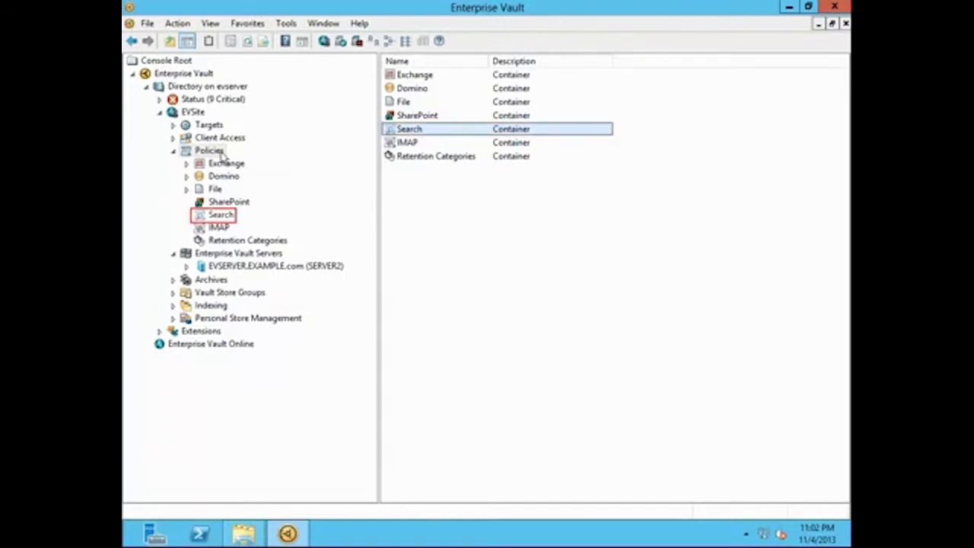
# In the Enterprise Vault console, start a search policy named "Search policy Sales" with description "New Search policy for enabling Sales Group for EV Search feature"
pyautogui.click(221, 217)
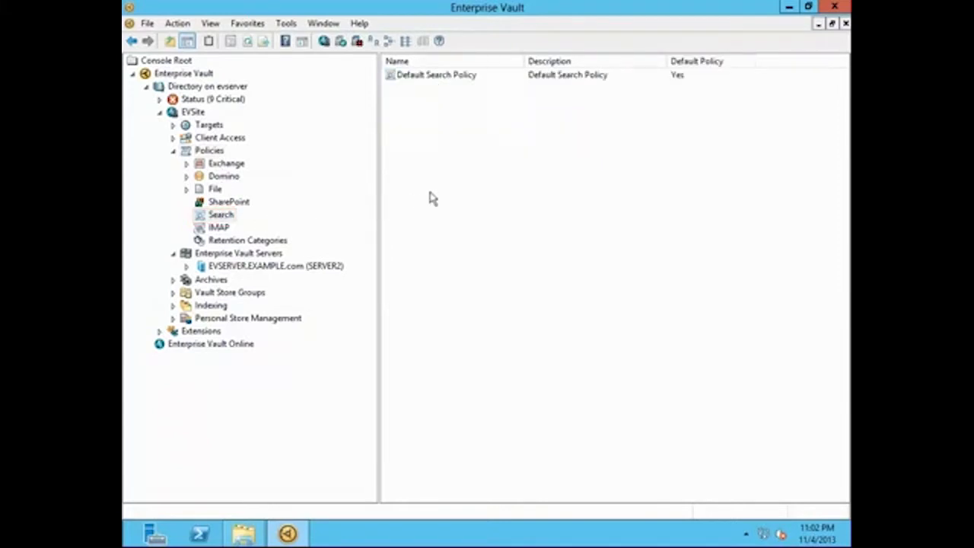
pyautogui.rightClick(481, 144)
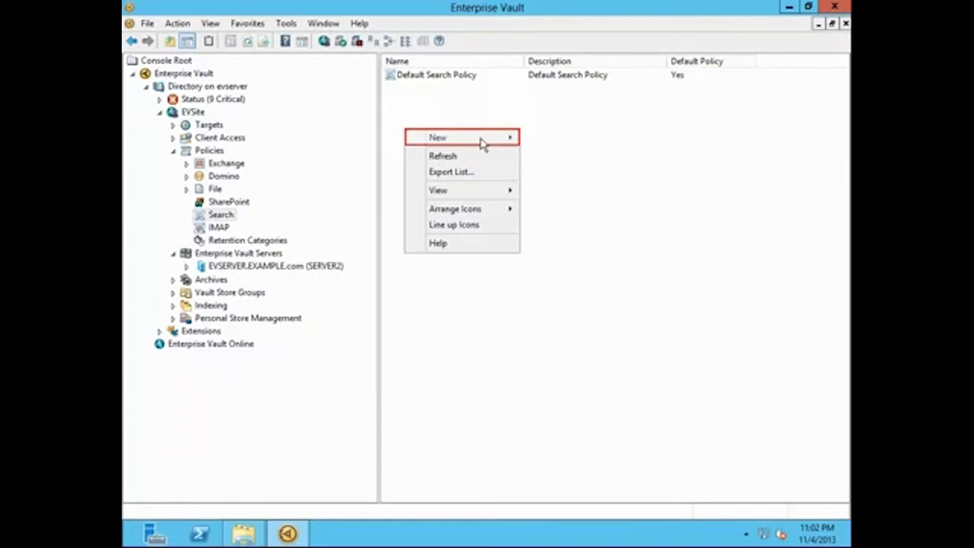
pyautogui.click(481, 142)
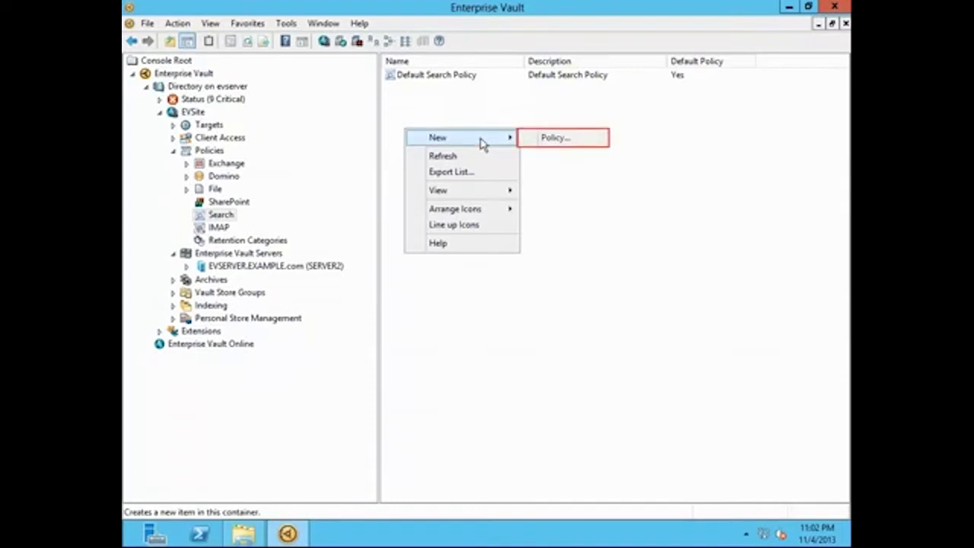
pyautogui.click(583, 145)
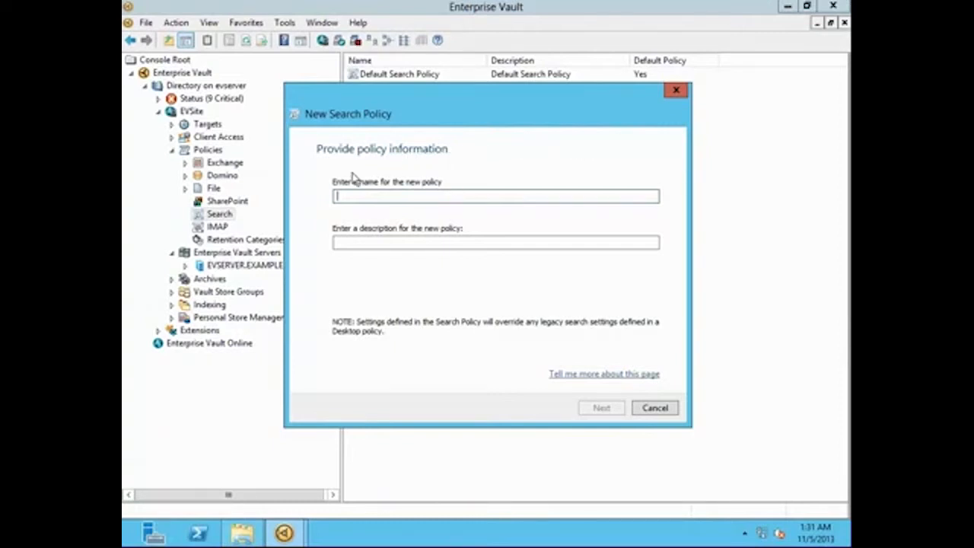
pyautogui.write('Search policy Sales')
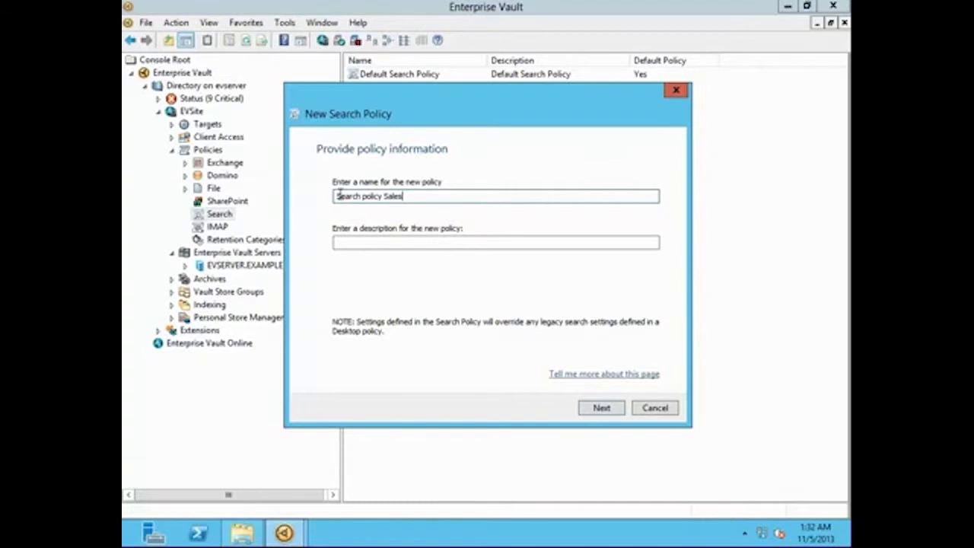
pyautogui.click(343, 242)
pyautogui.write('New Search policy for ')
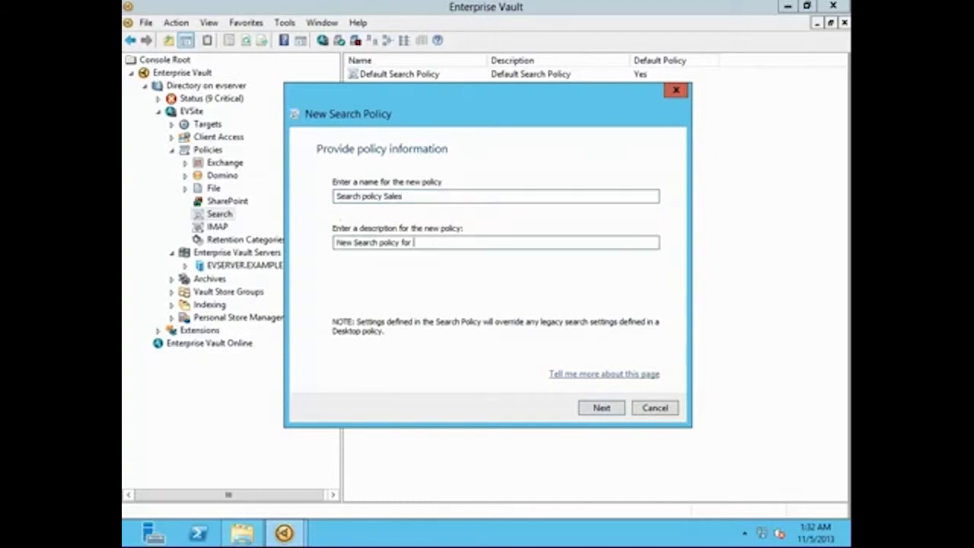
pyautogui.write('enabling Sales Group for EV Search feature')
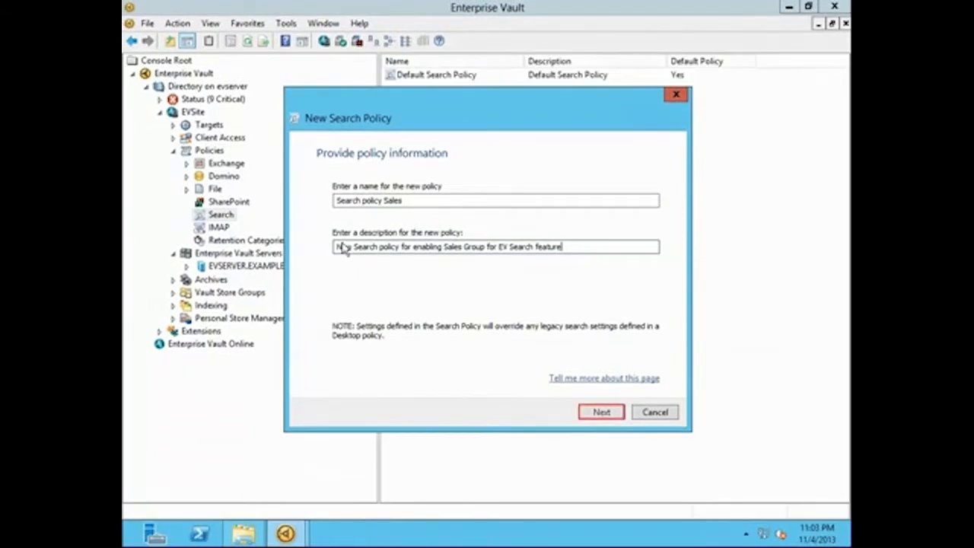
# Accept the policy settings allowing the Reading Pane, ZIP export and copy operations, create the search policy and close the wizard
pyautogui.click(600, 412)
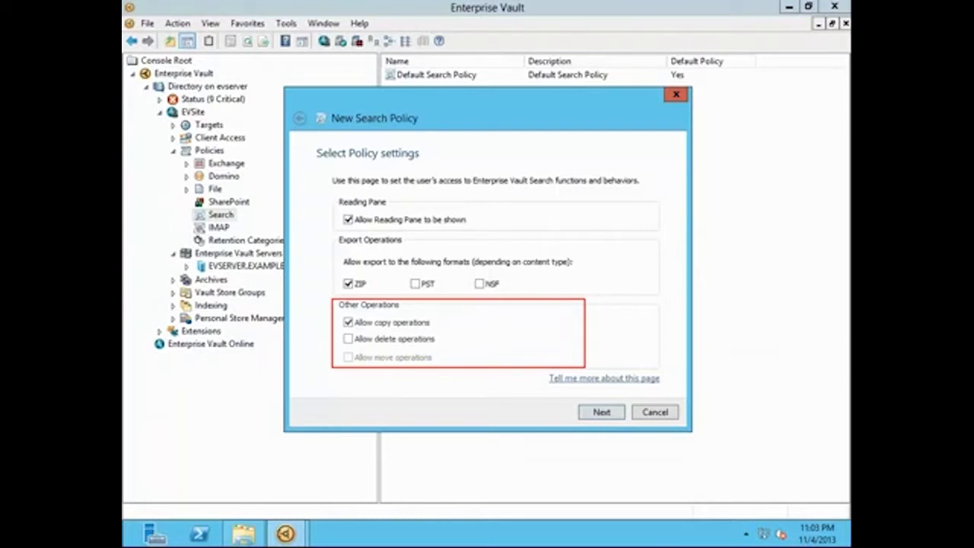
pyautogui.click(603, 412)
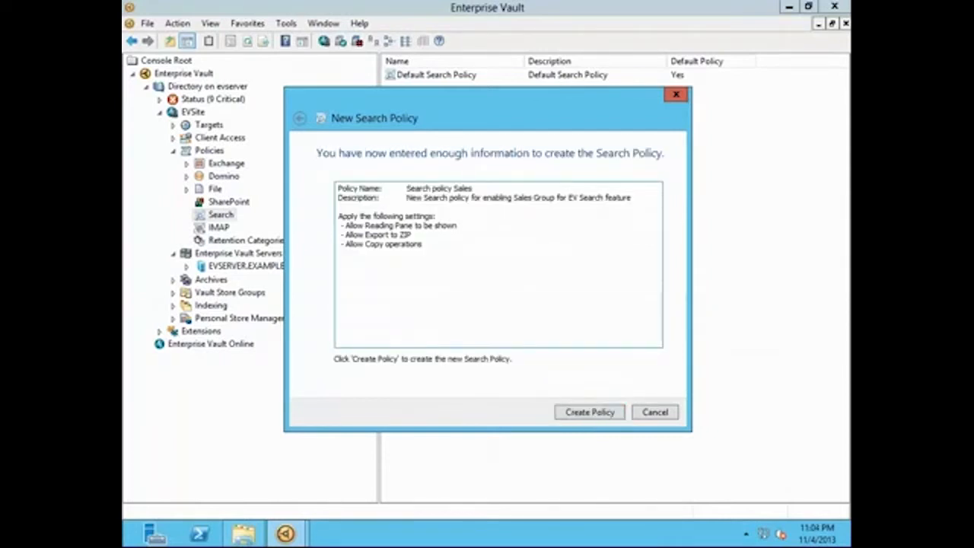
pyautogui.click(596, 415)
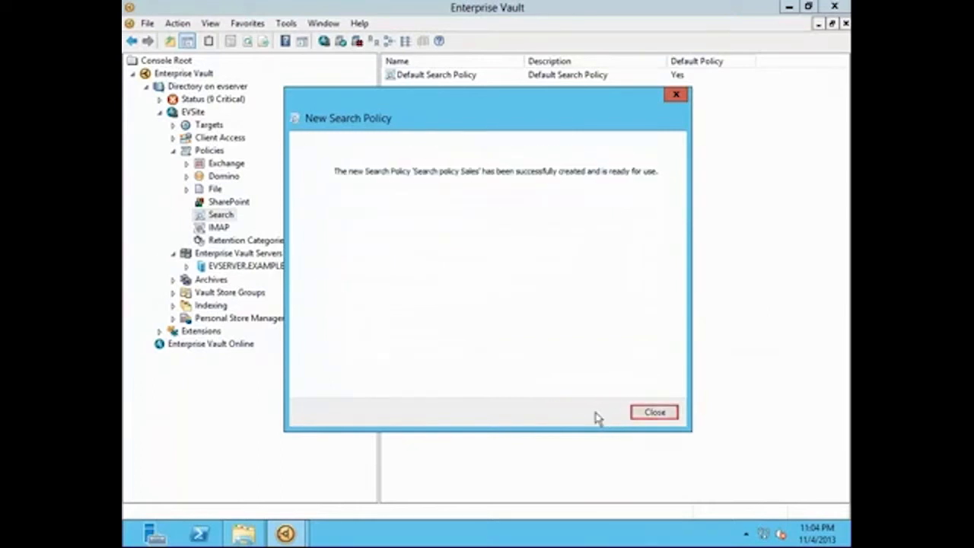
pyautogui.click(646, 413)
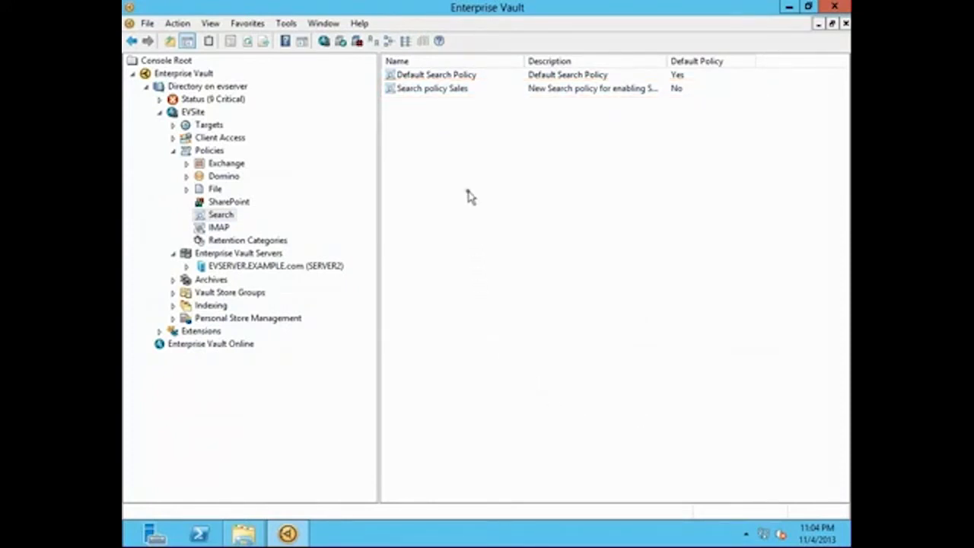
# Start a new search policy named "Department Heads Search Policy" and continue to its policy settings
pyautogui.rightClick(447, 178)
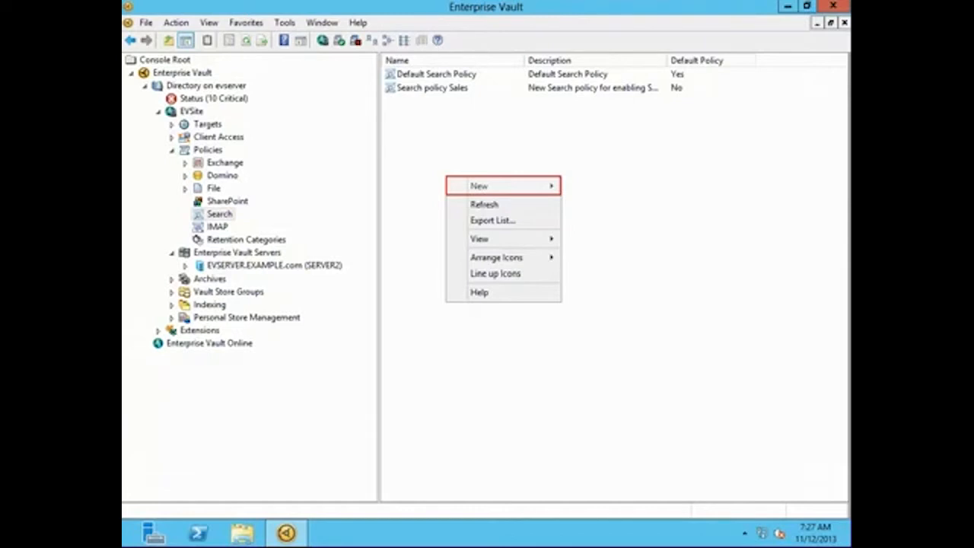
pyautogui.moveTo(468, 193)
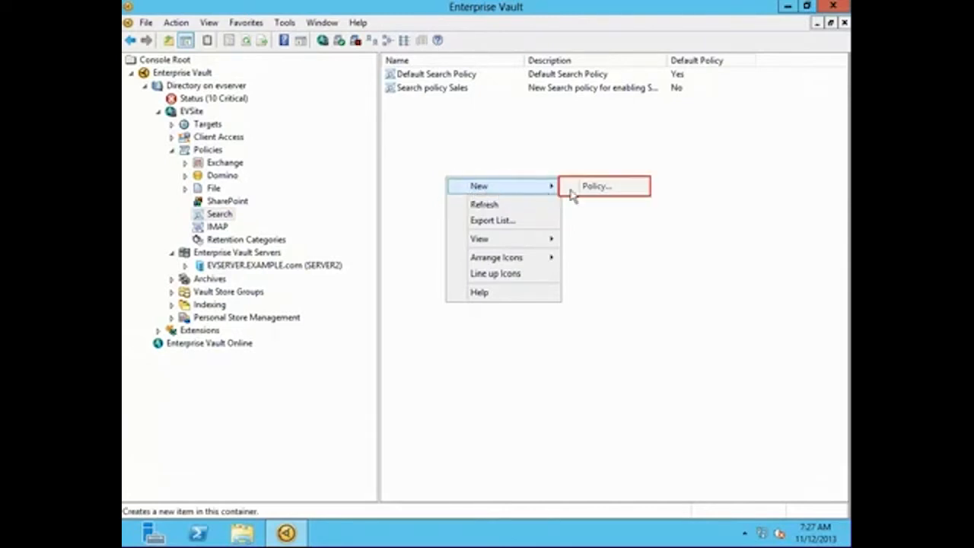
pyautogui.click(621, 189)
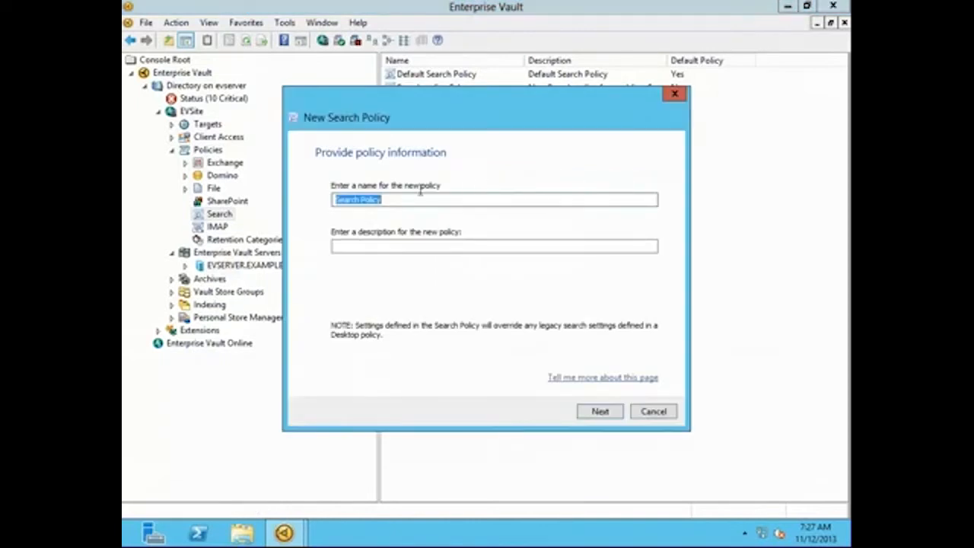
pyautogui.press('Home')
pyautogui.write('Department Heads')
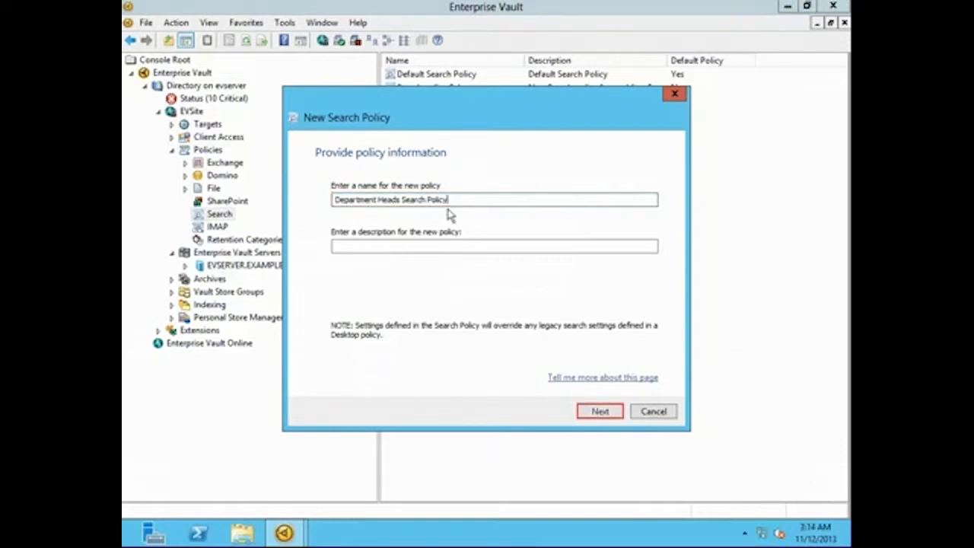
pyautogui.click(601, 412)
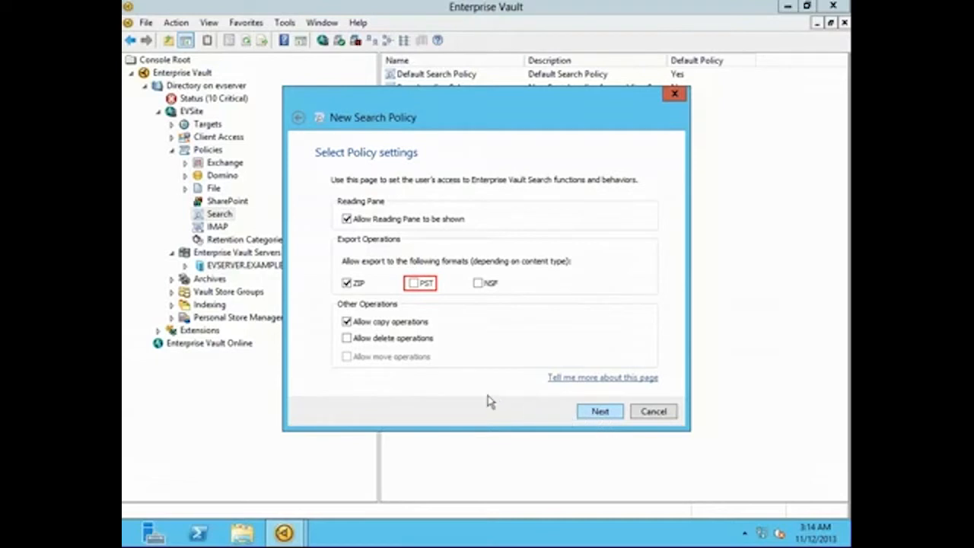
# Allow PST export, delete operations and move operations, create the search policy, and close the wizard and minimize the console
pyautogui.click(416, 284)
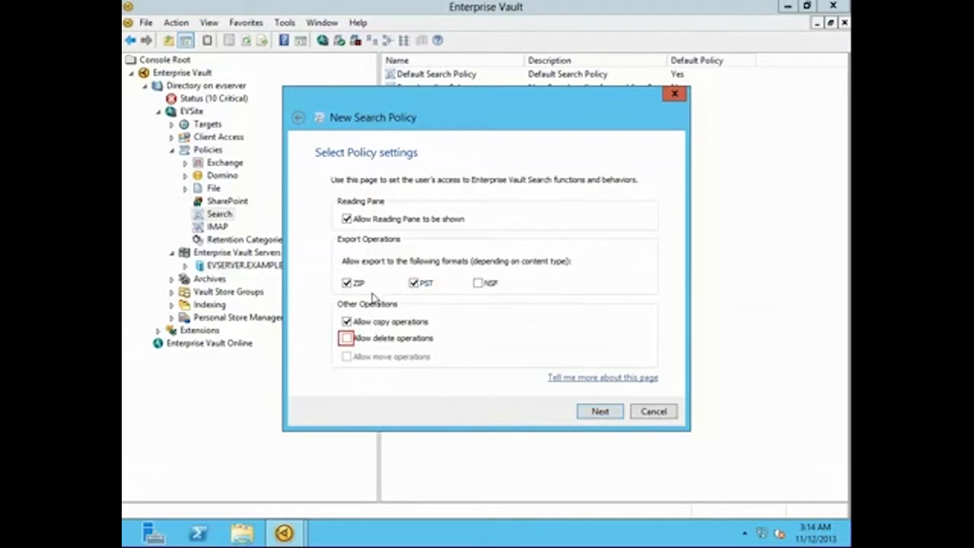
pyautogui.click(348, 339)
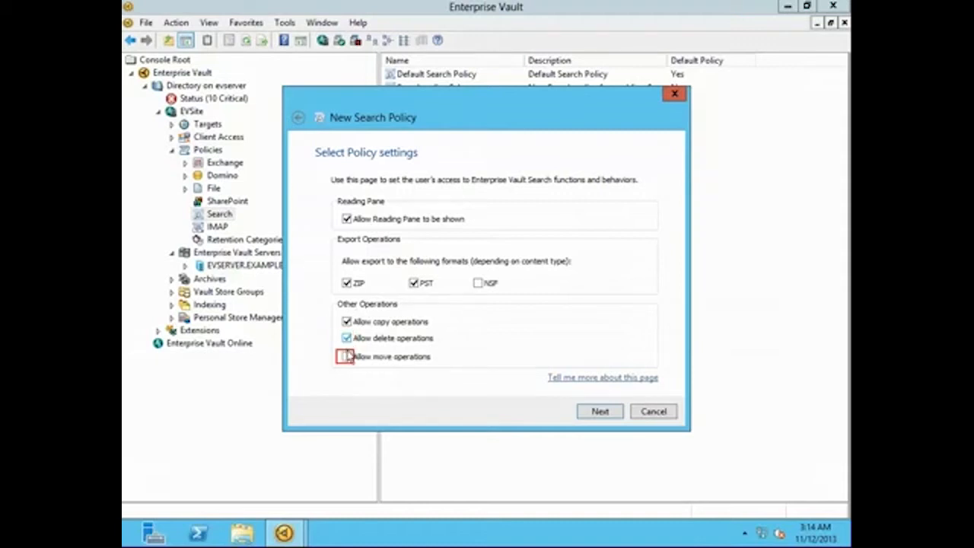
pyautogui.click(346, 358)
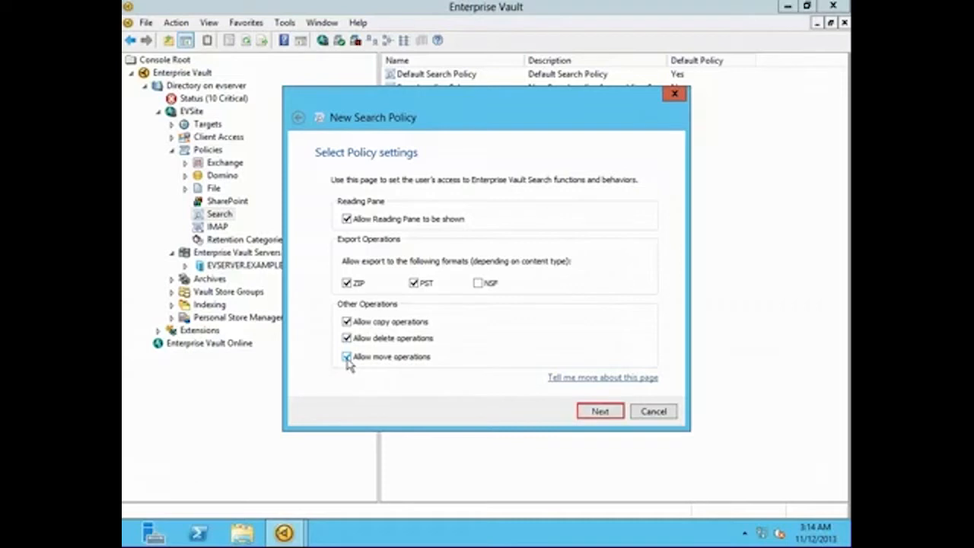
pyautogui.click(601, 415)
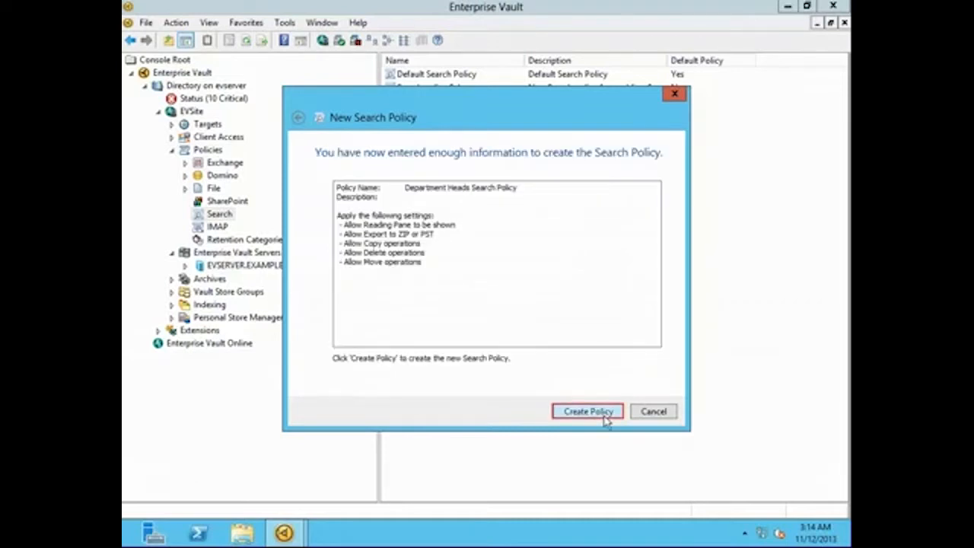
pyautogui.click(604, 419)
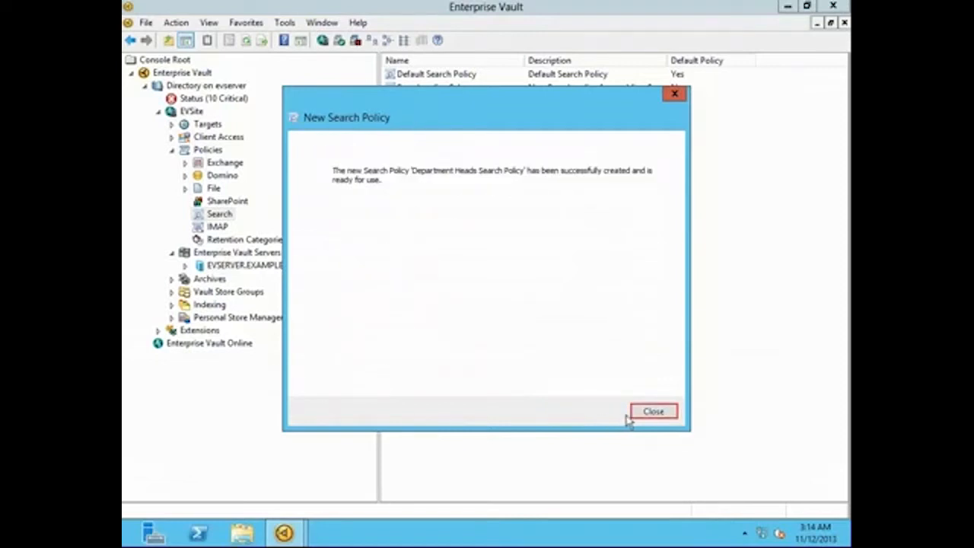
pyautogui.click(639, 417)
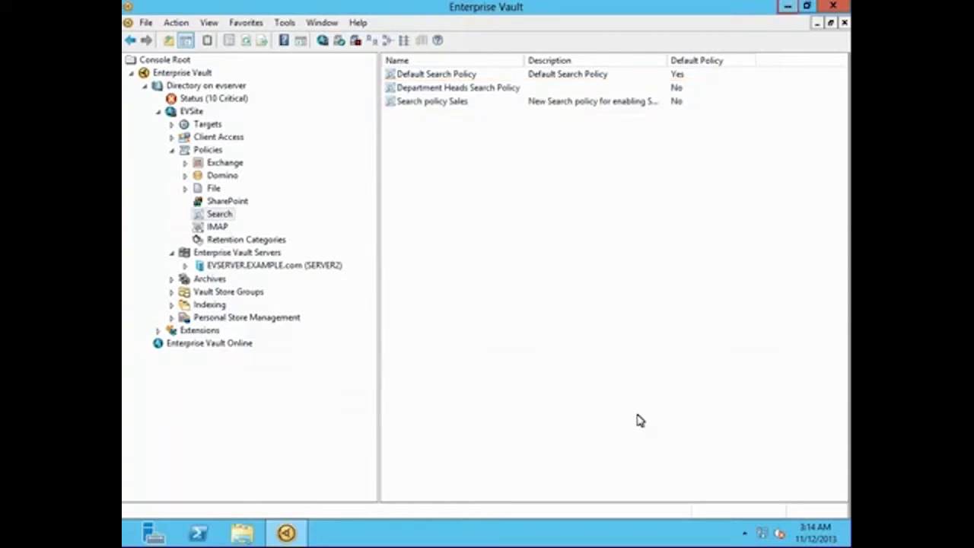
pyautogui.click(787, 6)
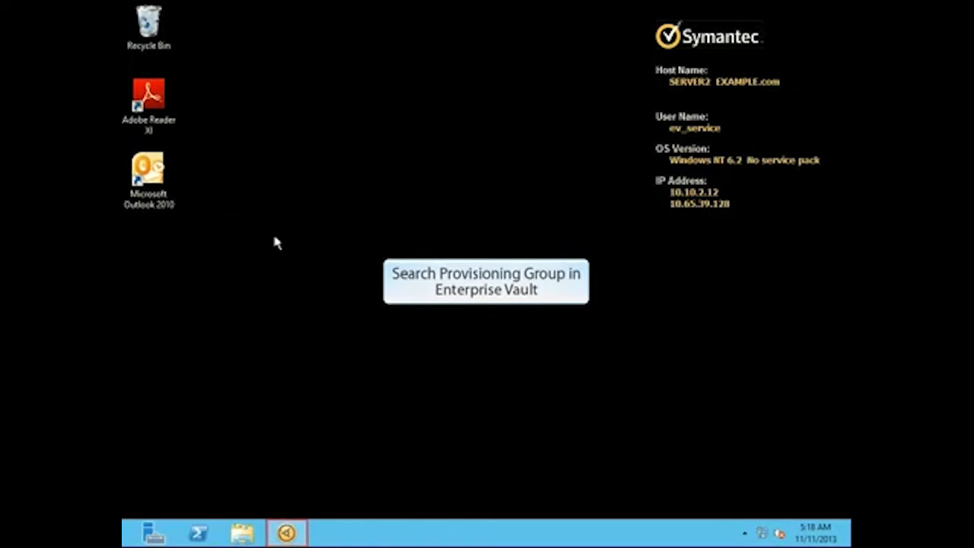
# Restore the Enterprise Vault console and show the Provisioning Groups container of Search within the Client Access node
pyautogui.click(288, 533)
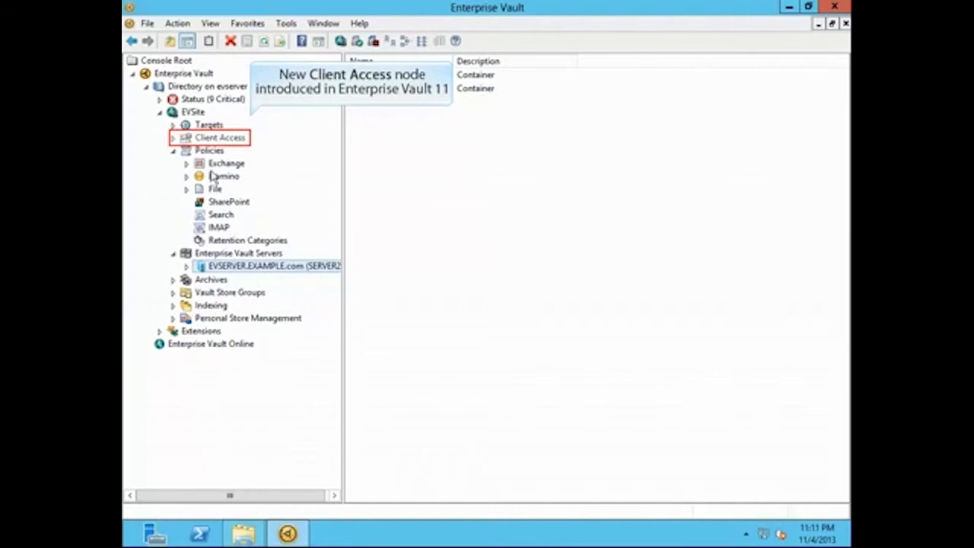
pyautogui.click(215, 139)
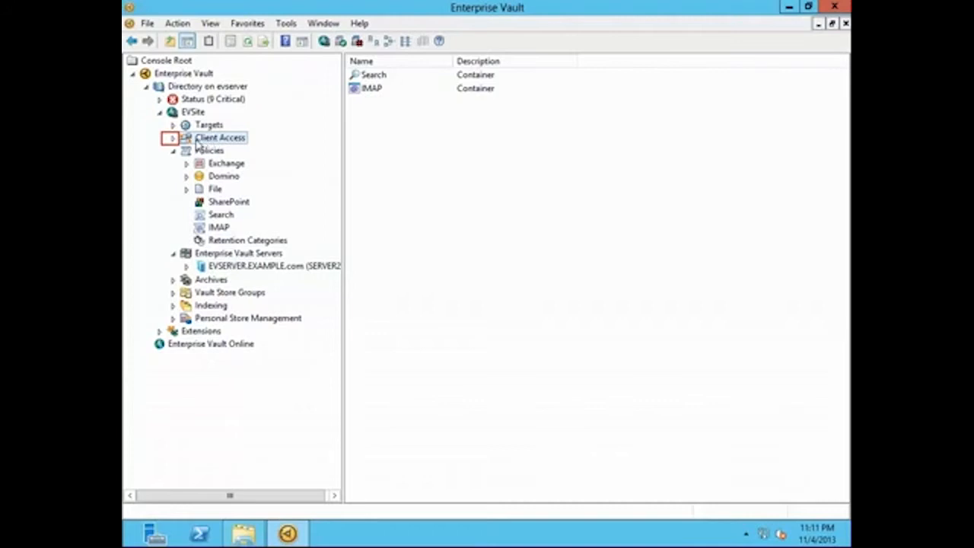
pyautogui.click(172, 139)
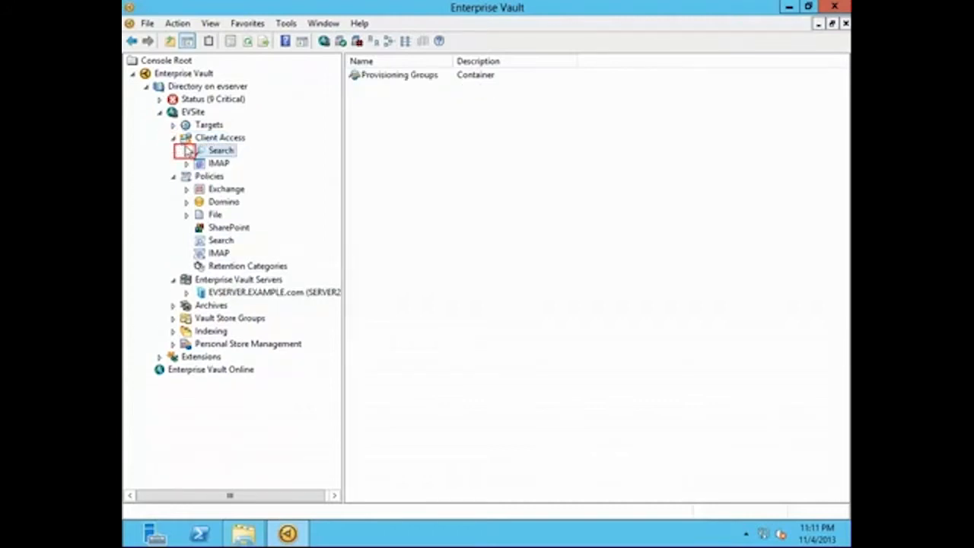
pyautogui.click(186, 152)
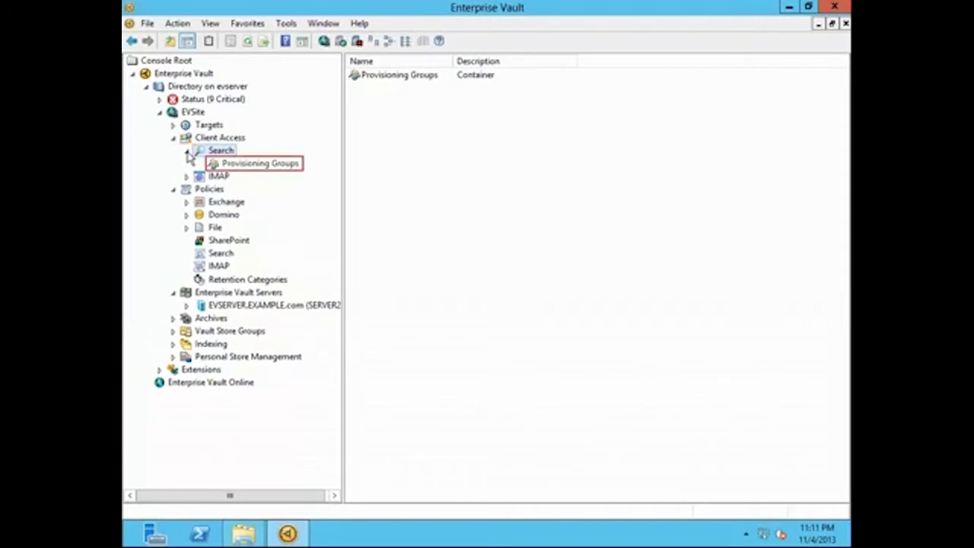
pyautogui.click(278, 169)
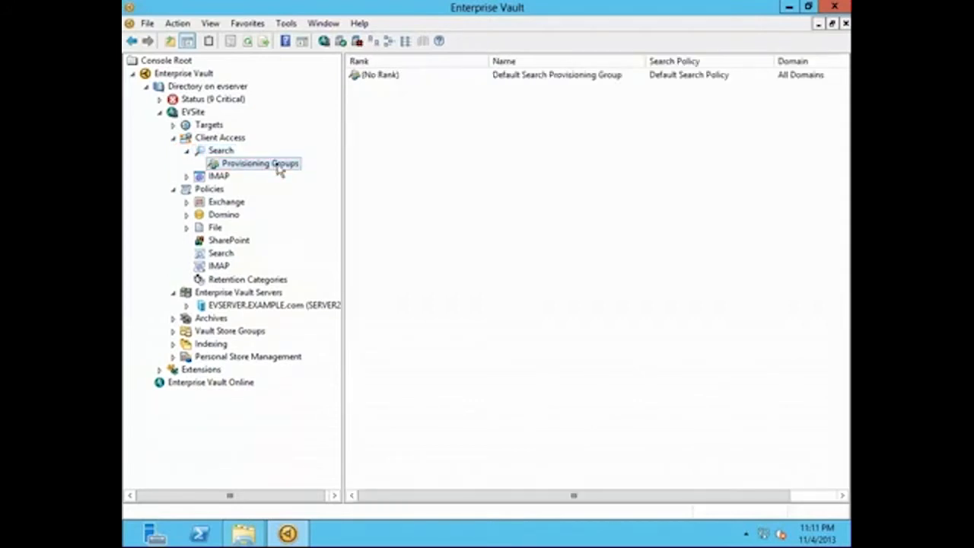
# Start a new Active Directory provisioning group for Search named "Provisioning Group Sales"
pyautogui.rightClick(391, 117)
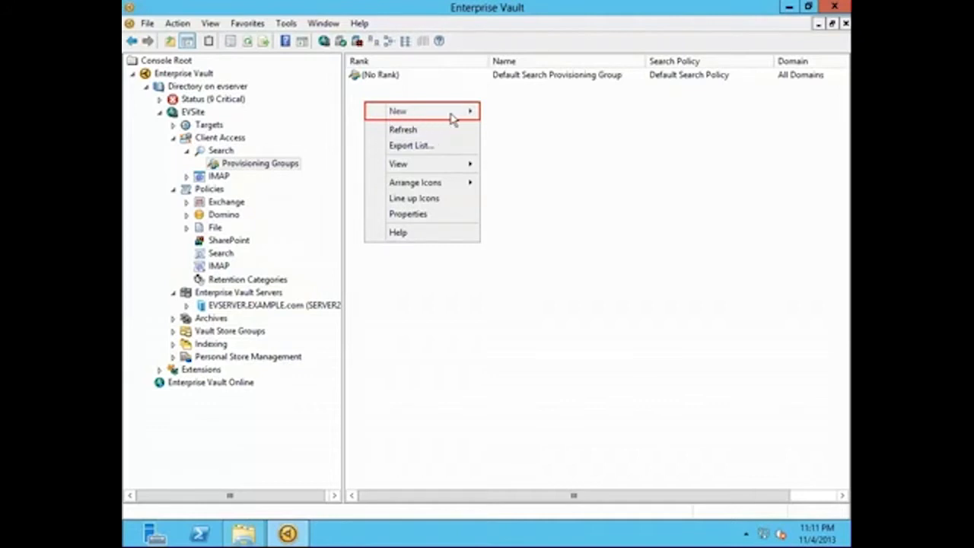
pyautogui.click(459, 118)
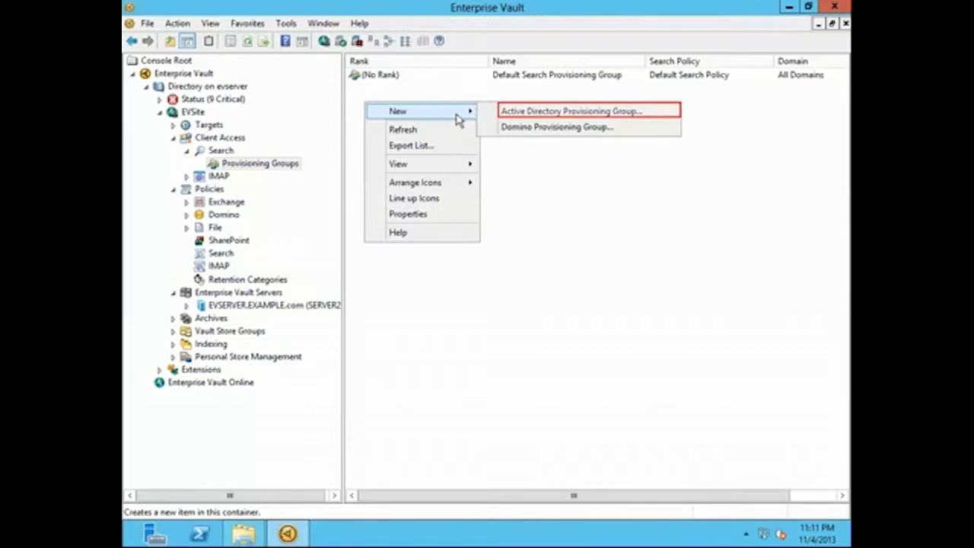
pyautogui.click(628, 112)
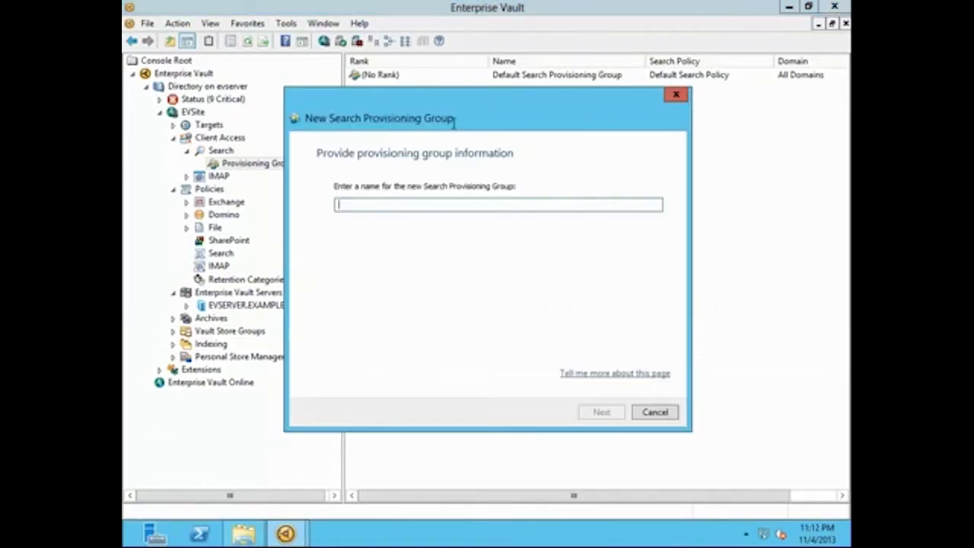
pyautogui.write('Provisioning Group')
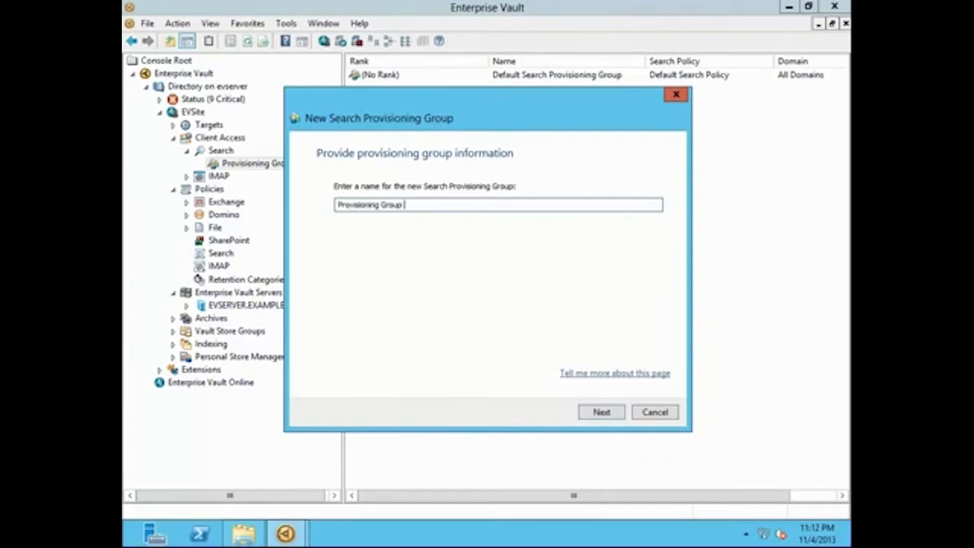
pyautogui.write('les')
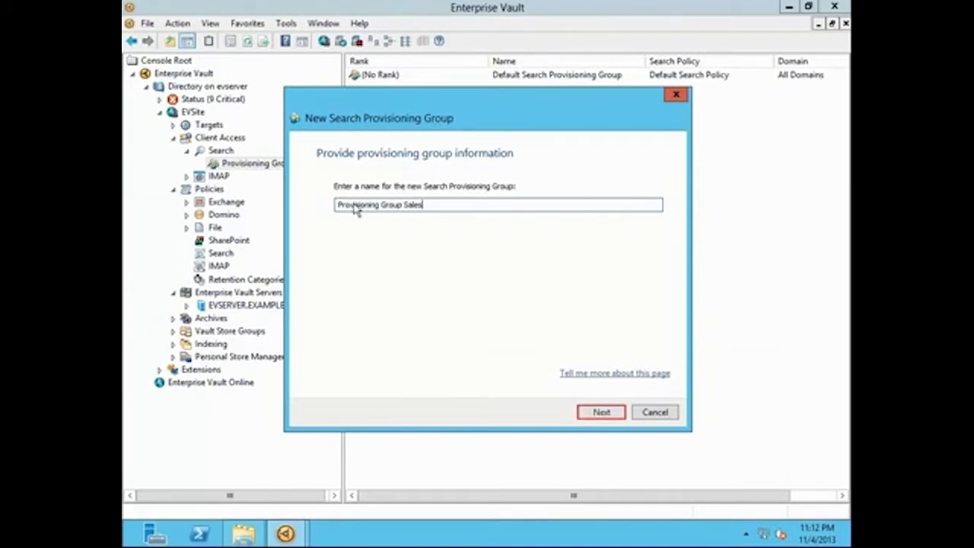
pyautogui.click(598, 413)
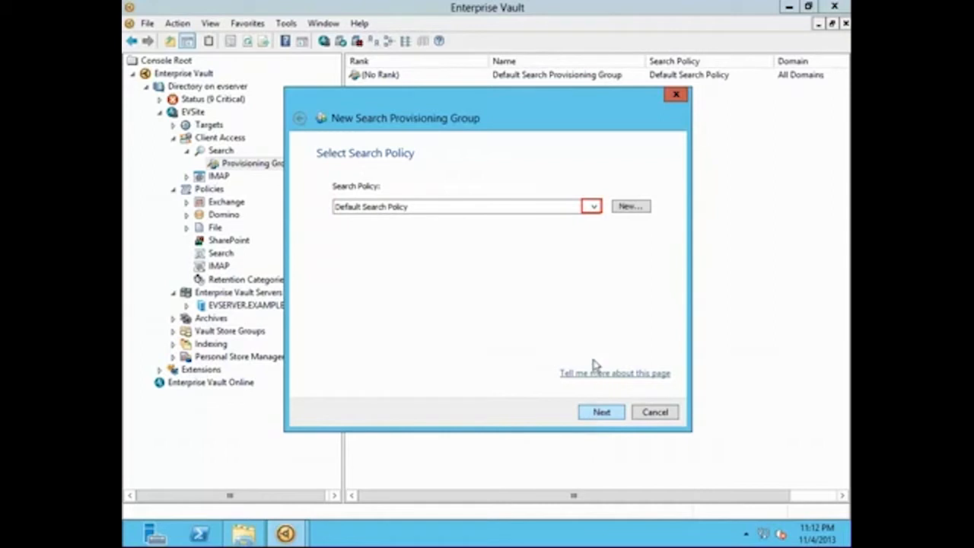
# Assign the search policy "Search policy Sales" to the new provisioning group and continue to adding users
pyautogui.click(592, 206)
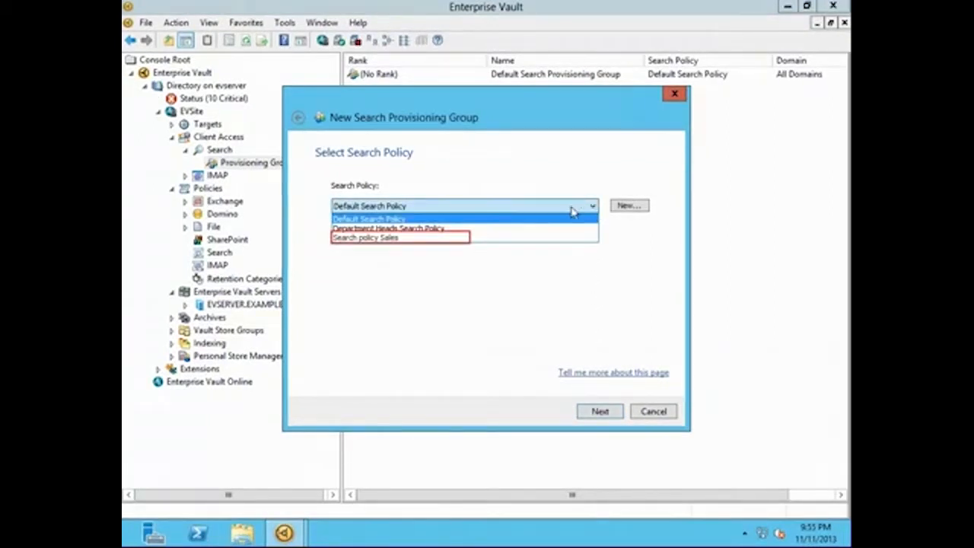
pyautogui.click(398, 239)
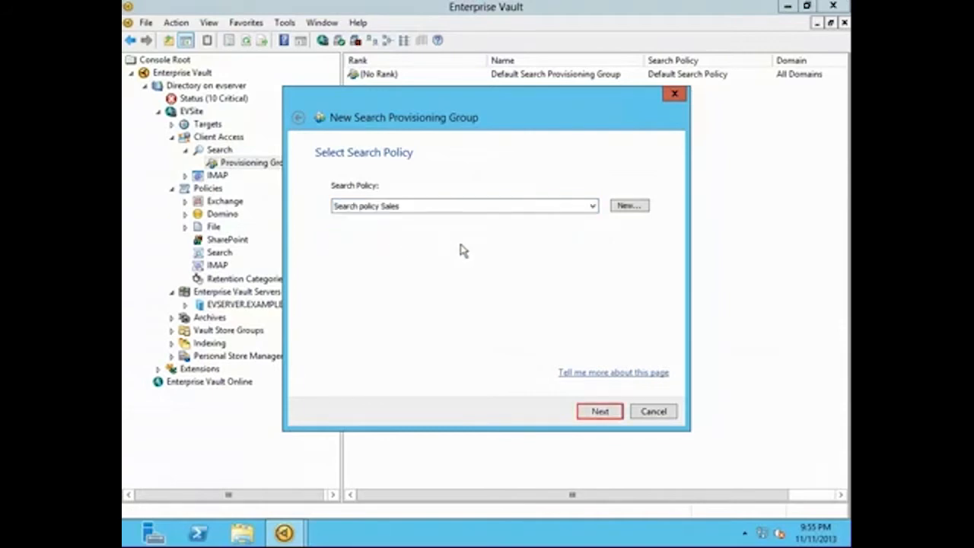
pyautogui.click(592, 412)
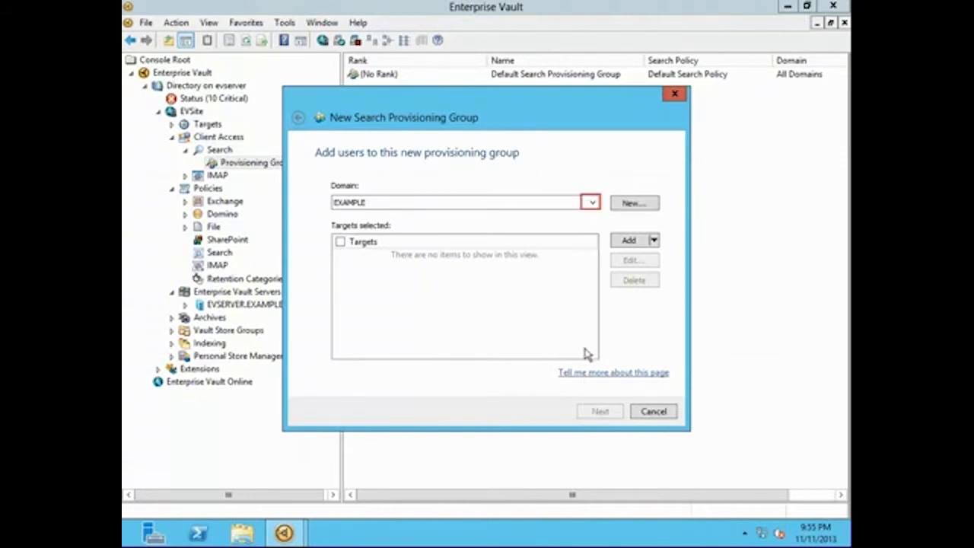
# Choose the EXAMPLE domain and add its Sales organizational unit as a target of the provisioning group
pyautogui.click(589, 203)
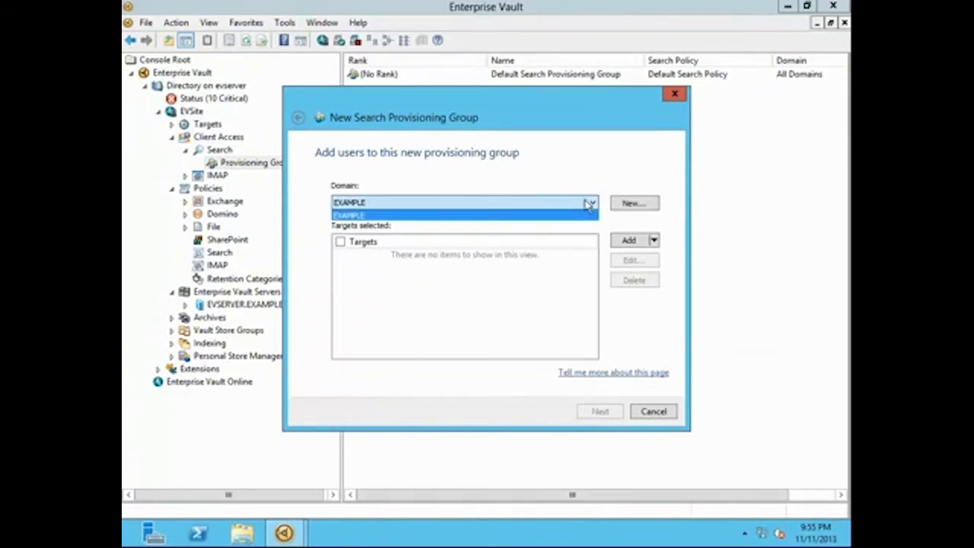
pyautogui.click(437, 216)
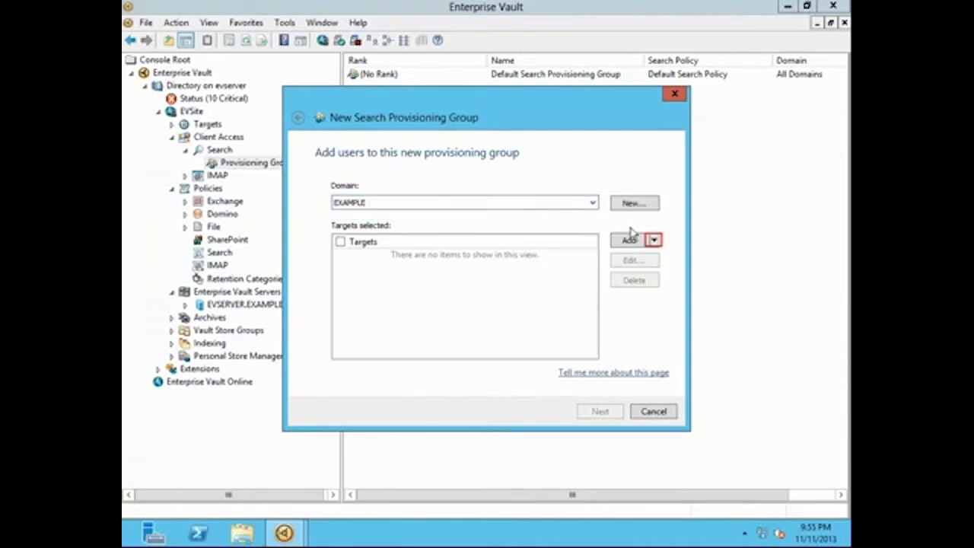
pyautogui.click(654, 241)
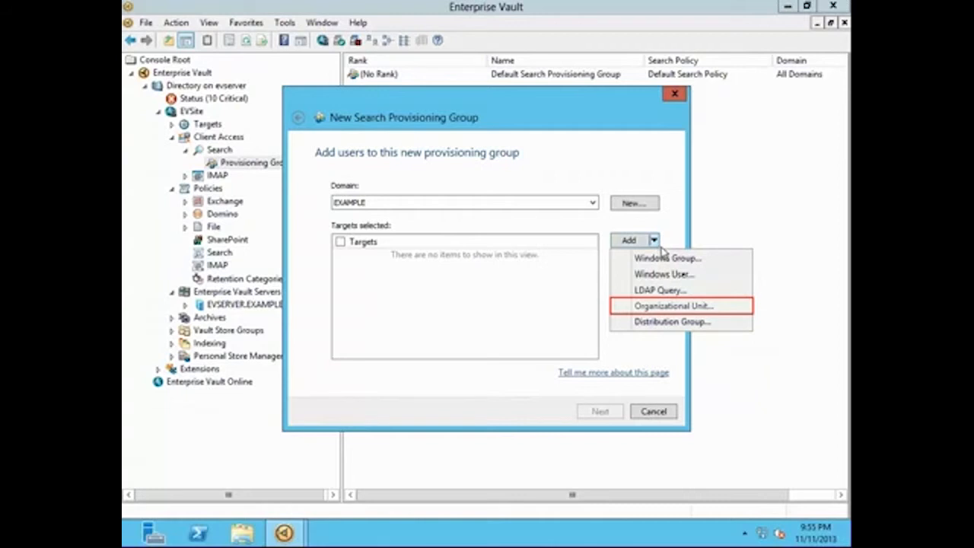
pyautogui.click(670, 305)
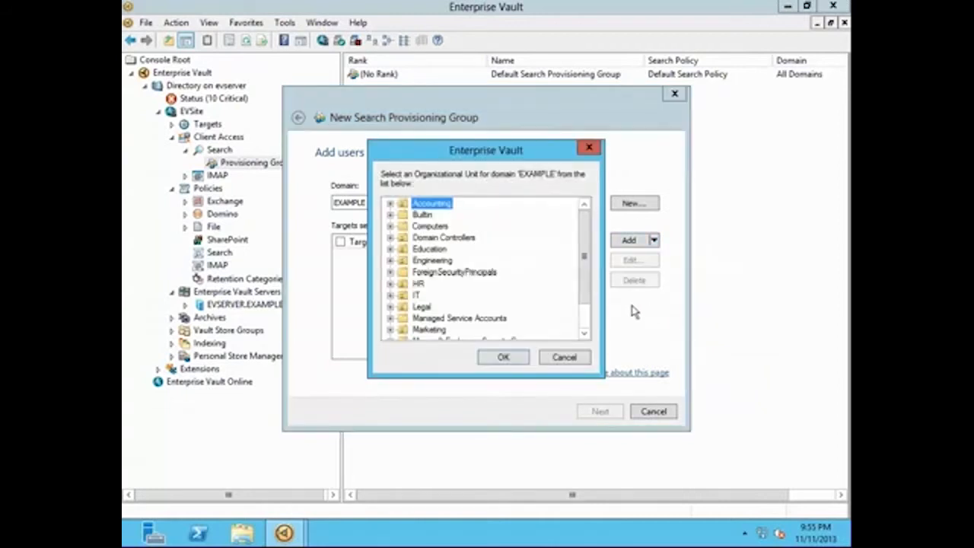
pyautogui.scroll(-1, 586, 293)
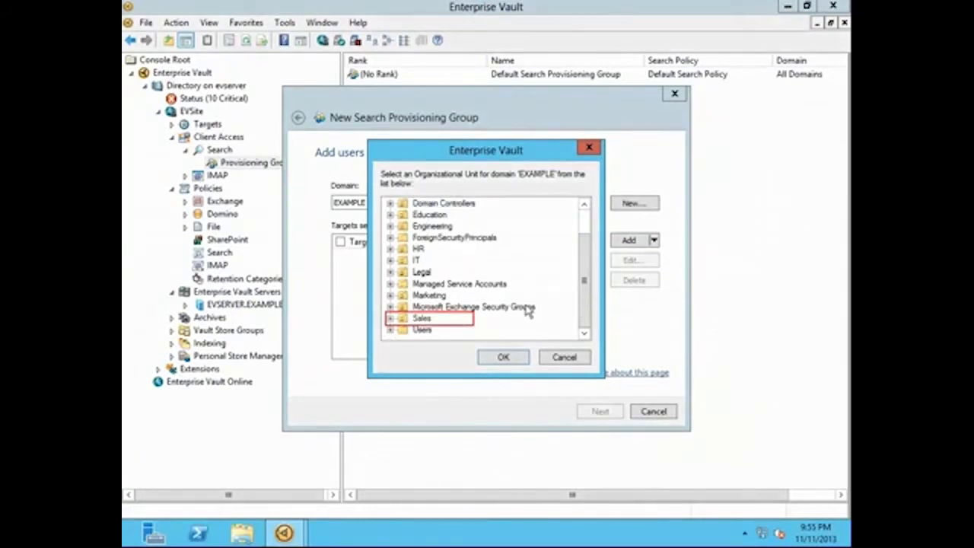
pyautogui.click(426, 319)
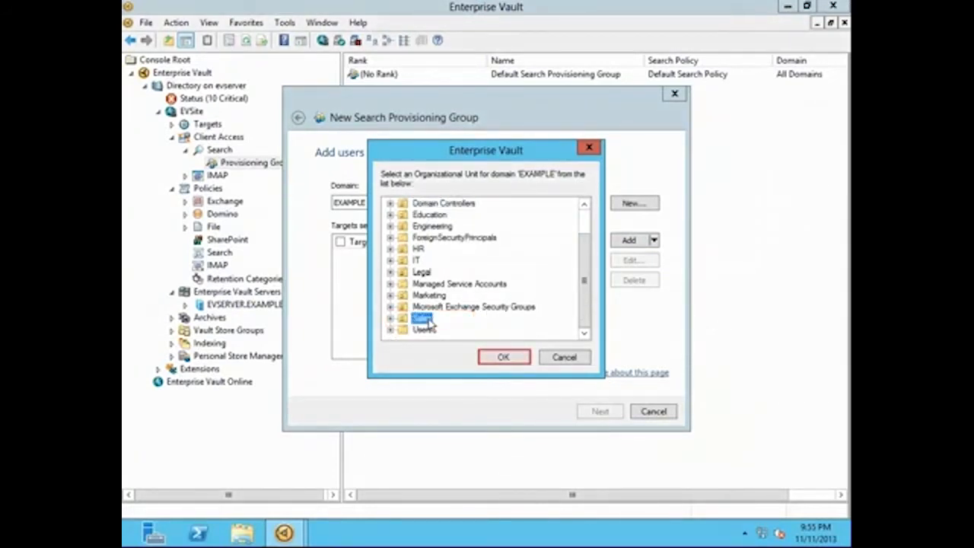
pyautogui.click(498, 358)
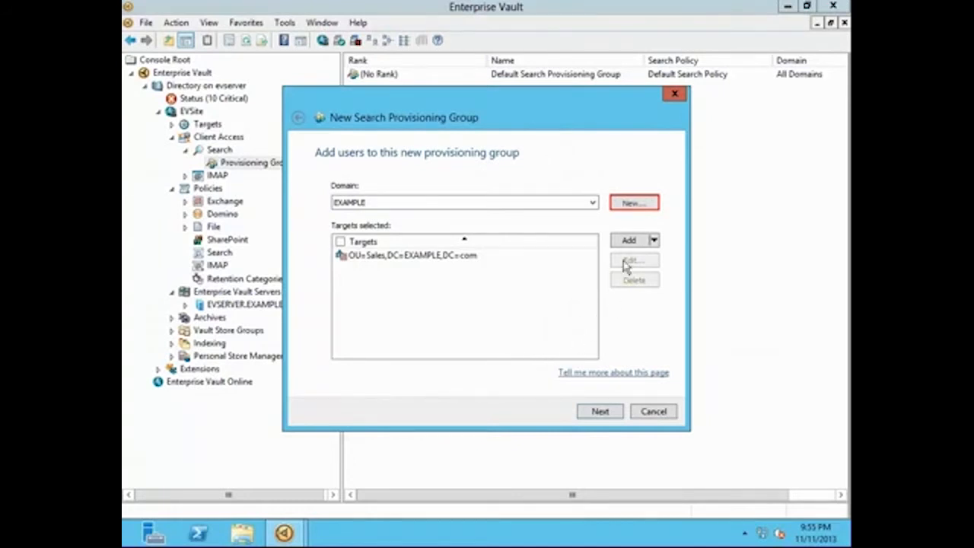
pyautogui.click(632, 204)
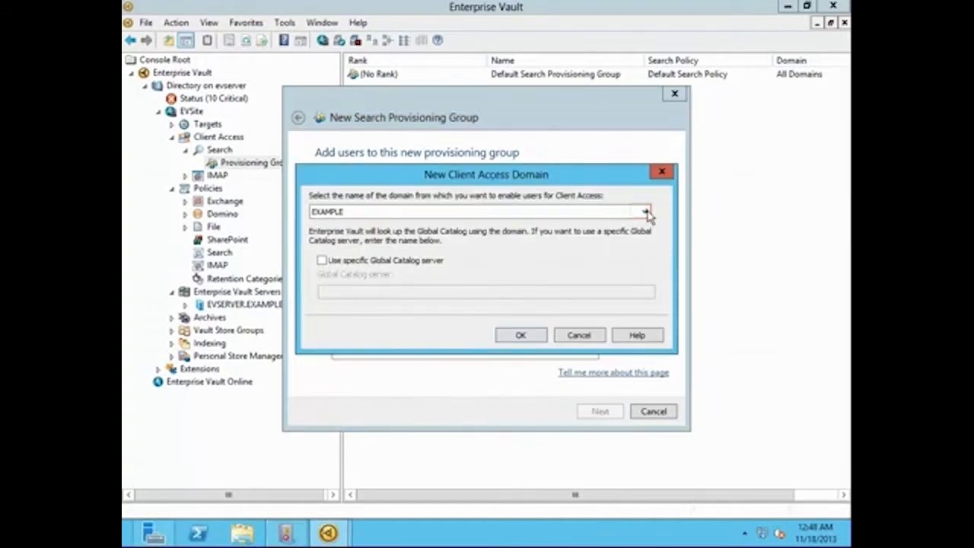
pyautogui.click(646, 213)
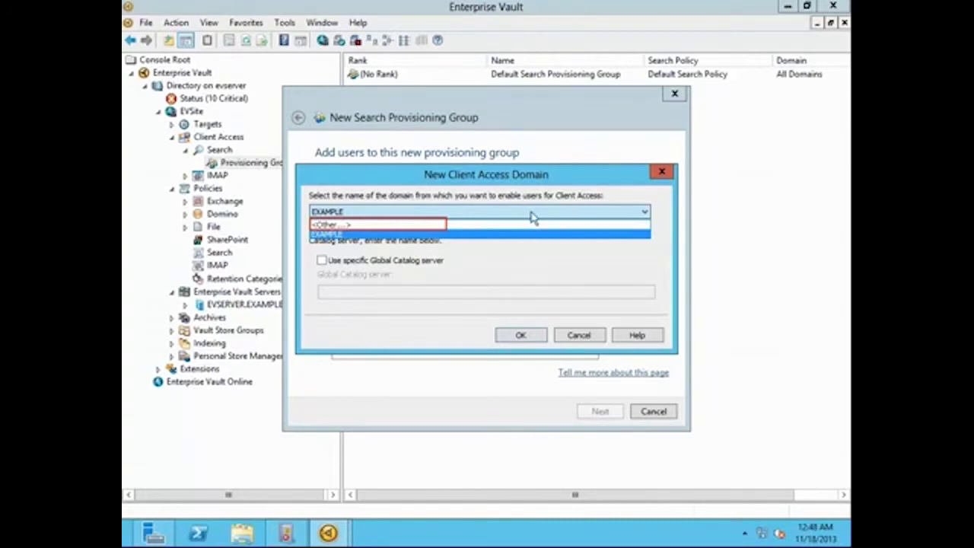
pyautogui.click(424, 225)
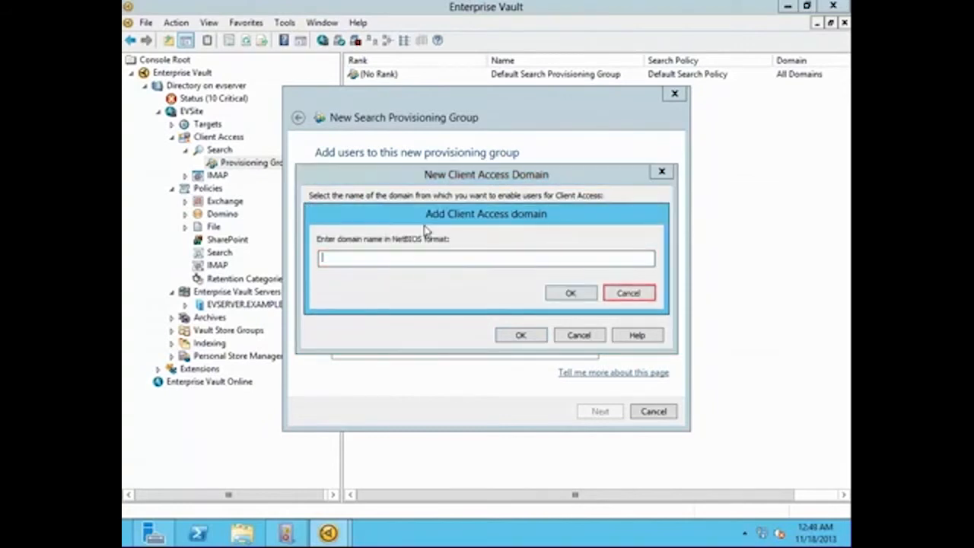
pyautogui.click(626, 293)
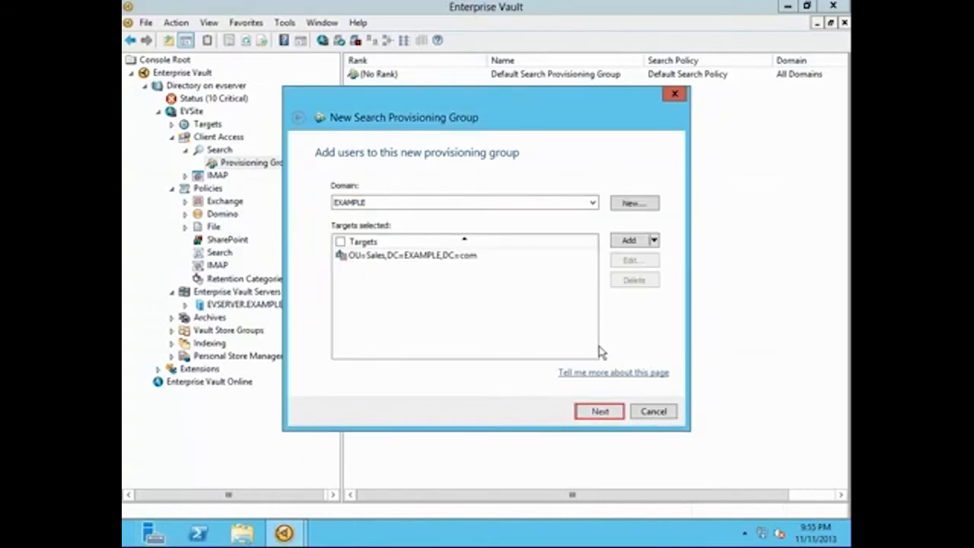
# Keep EVSERVER.EXAMPLE.com (SERVER2) as host of the provisioning task and finish creating the Sales provisioning group
pyautogui.click(600, 411)
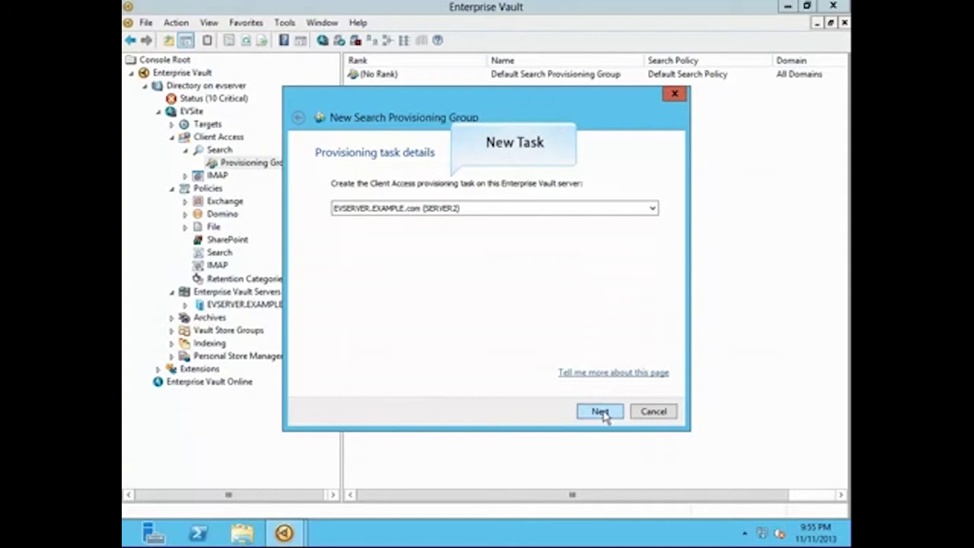
pyautogui.click(601, 411)
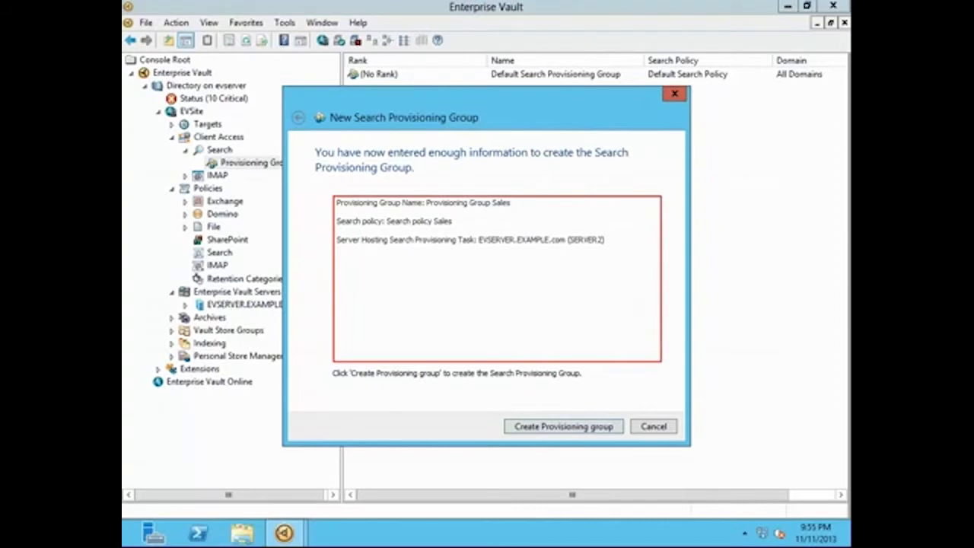
pyautogui.click(599, 427)
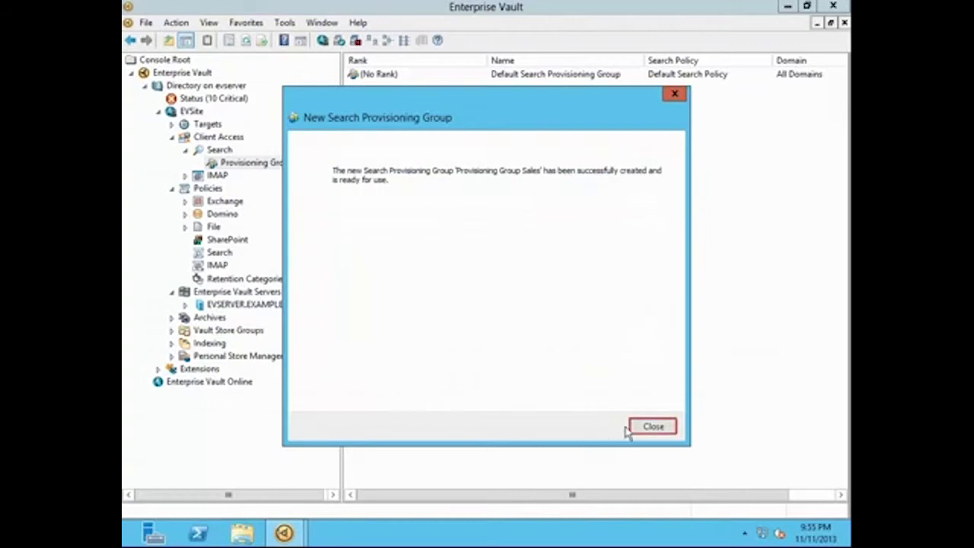
pyautogui.click(643, 428)
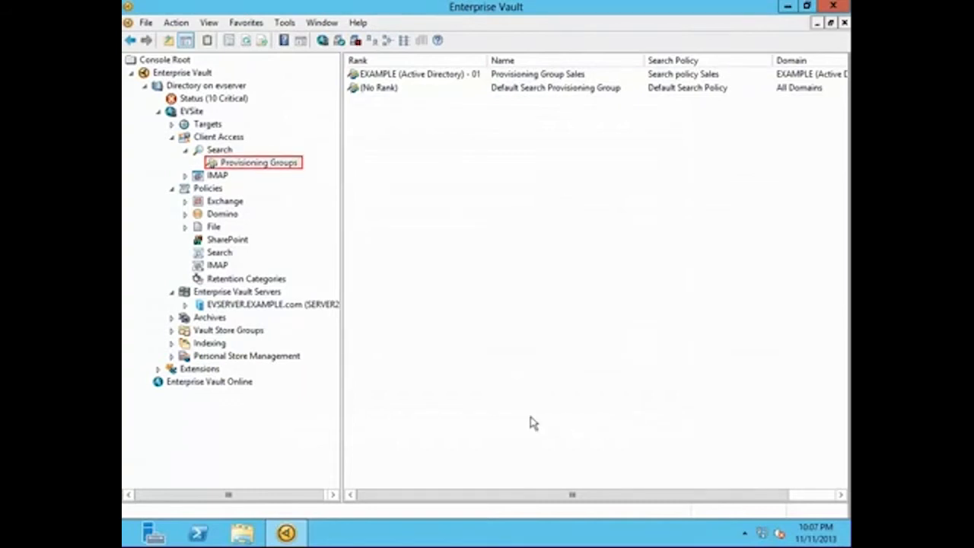
# Start another Active Directory provisioning group for Search named "Department Heads Provisioning Group"
pyautogui.rightClick(293, 169)
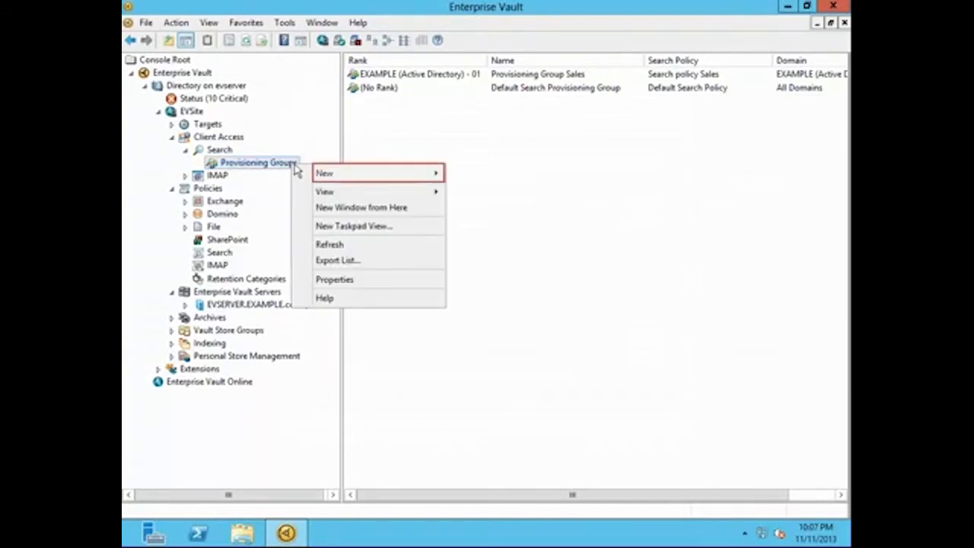
pyautogui.moveTo(350, 178)
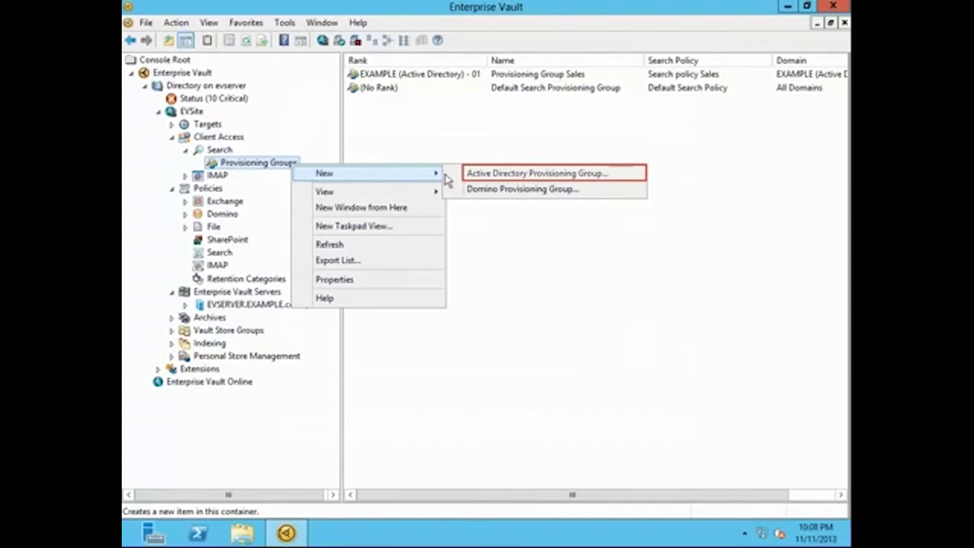
pyautogui.click(476, 175)
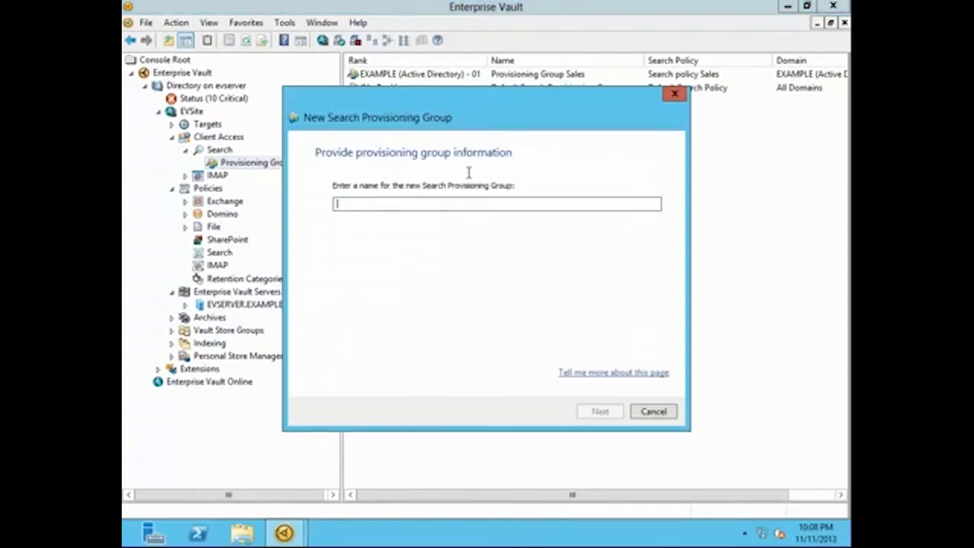
pyautogui.write('Department Heads Provisioning Group')
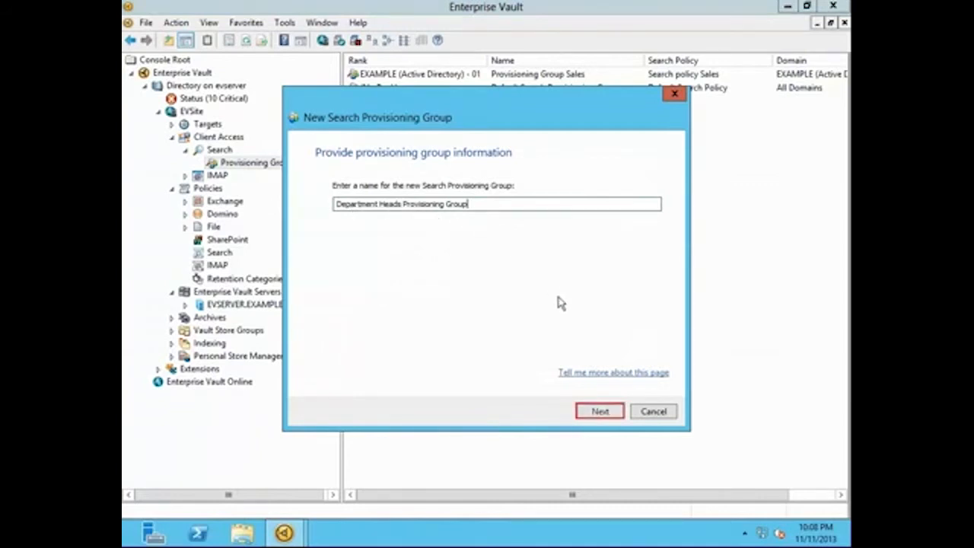
pyautogui.click(587, 413)
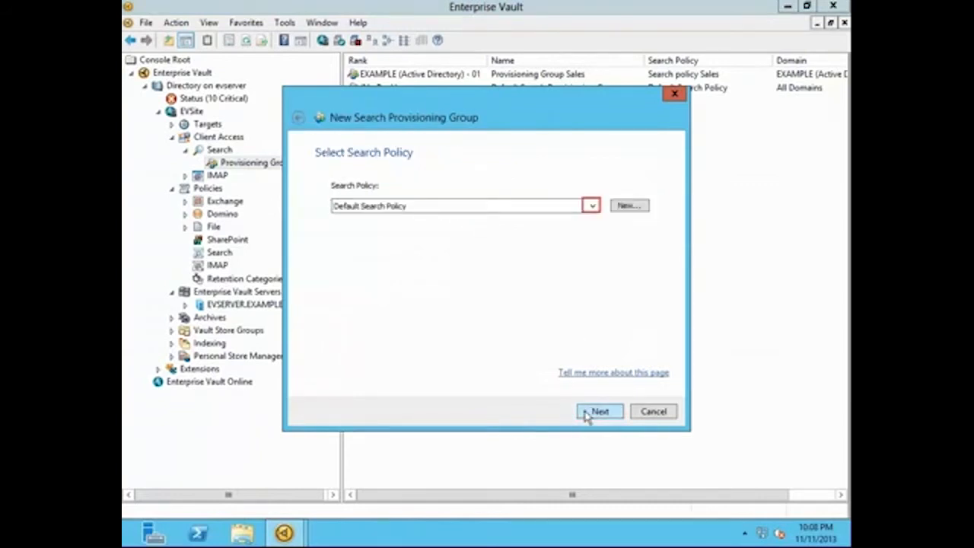
# Assign "Department Heads Search Policy" to the new provisioning group and continue to adding users
pyautogui.click(592, 206)
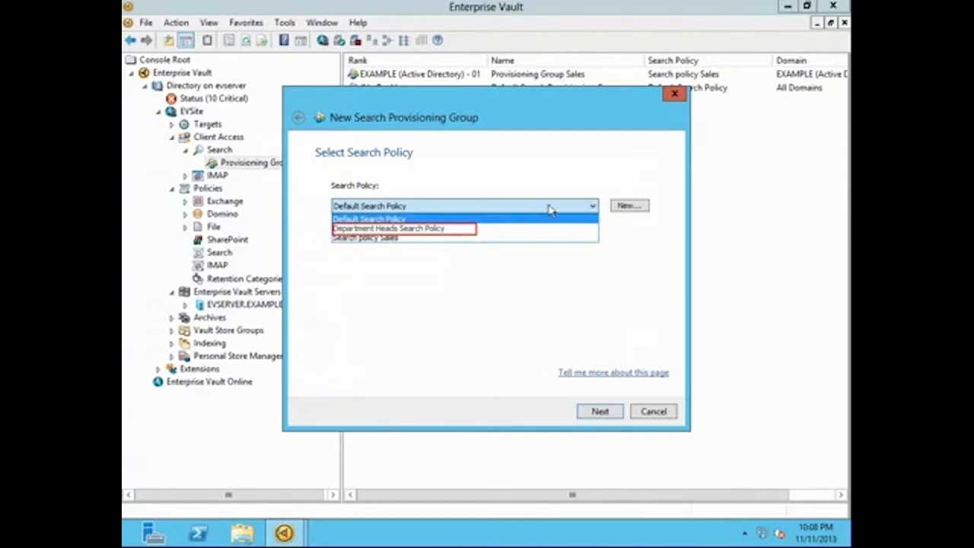
pyautogui.click(440, 229)
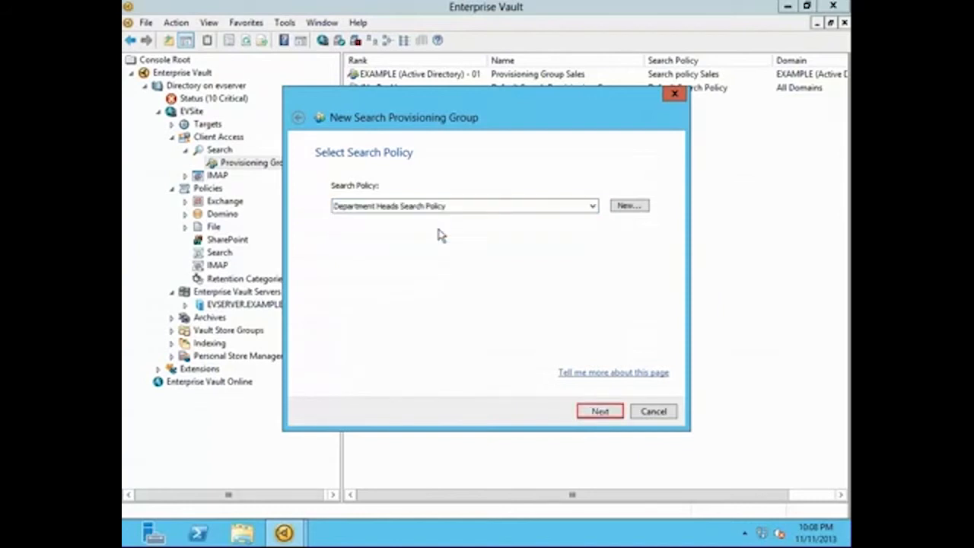
pyautogui.click(600, 415)
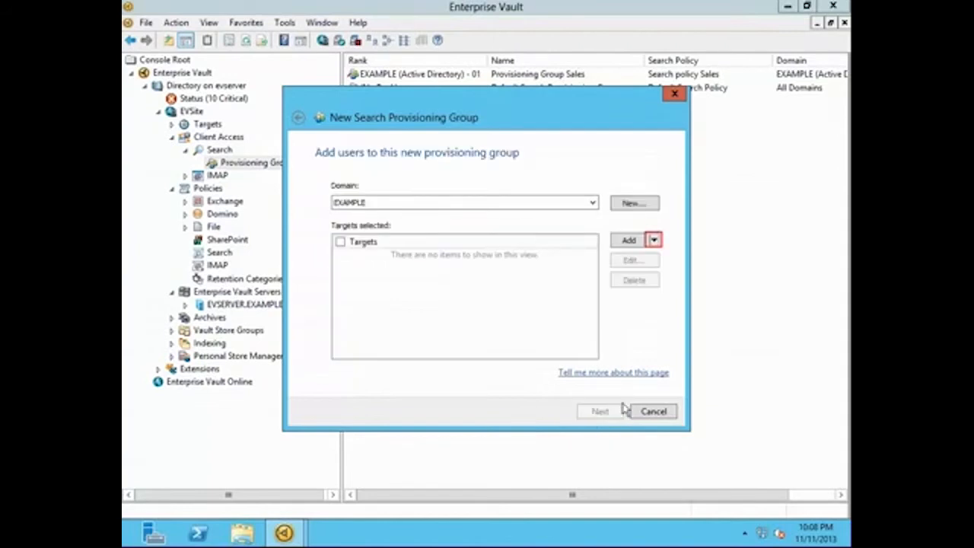
# Add the Windows group Department Heads from the EXAMPLE domain as a target of the provisioning group
pyautogui.click(654, 241)
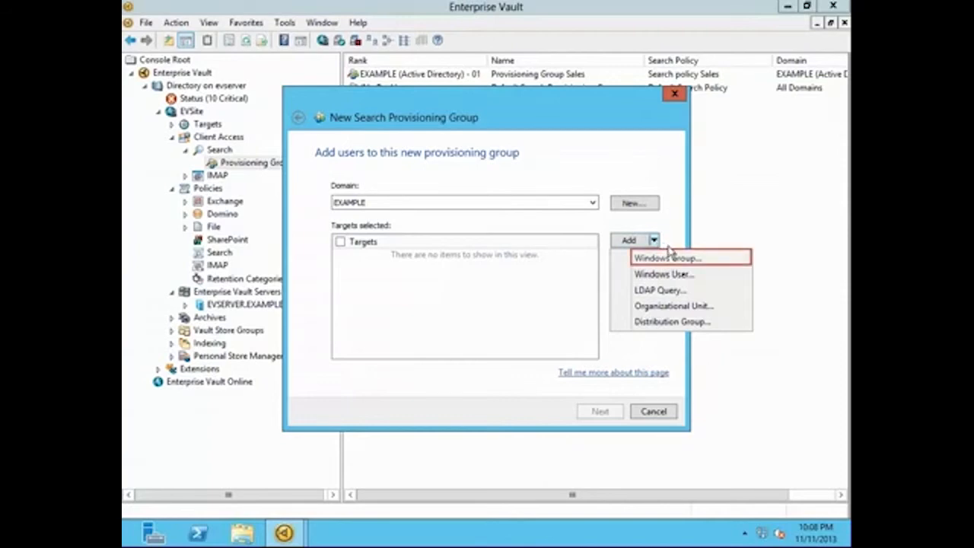
pyautogui.click(674, 260)
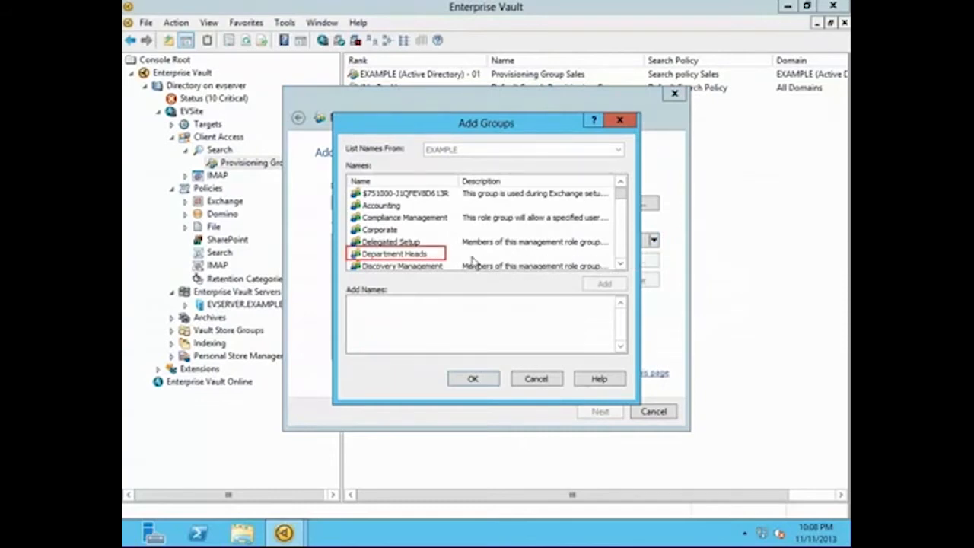
pyautogui.click(403, 254)
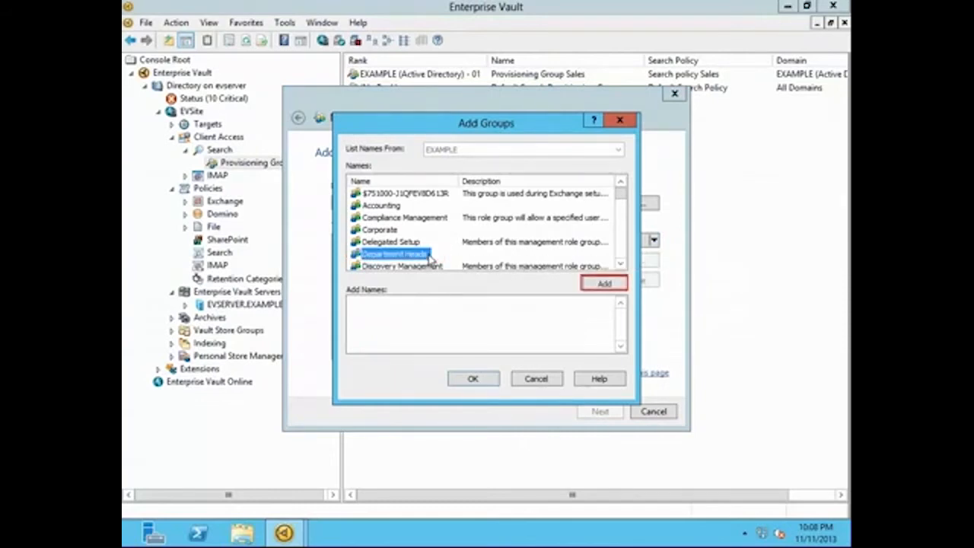
pyautogui.click(607, 284)
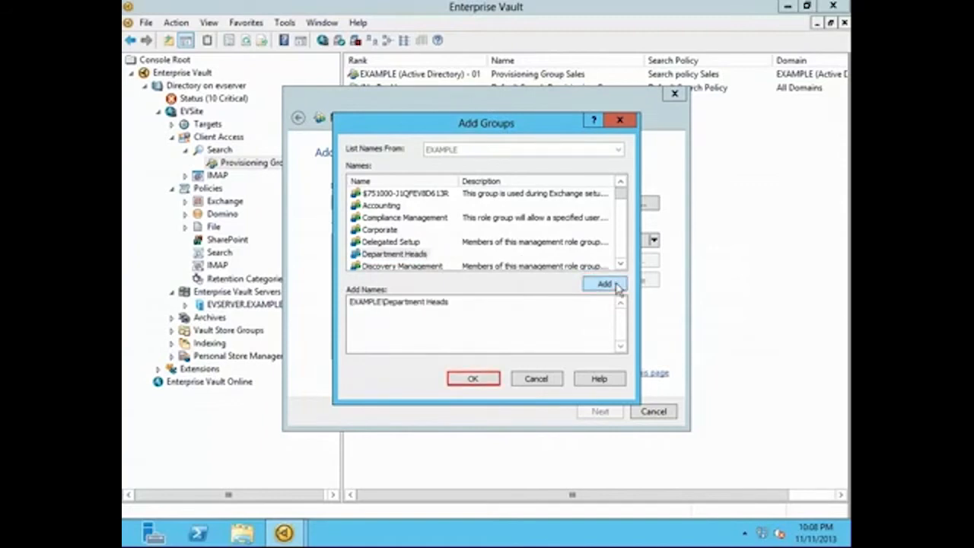
pyautogui.click(492, 378)
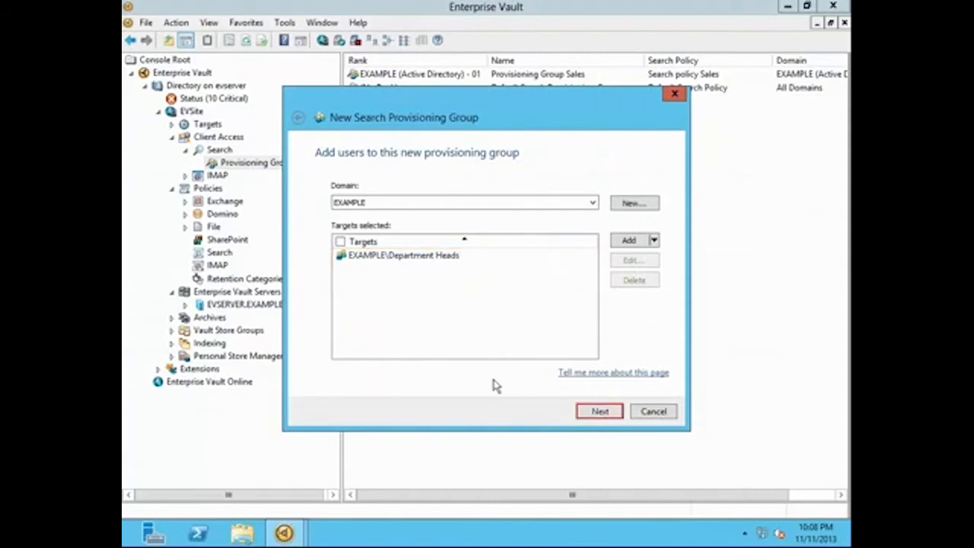
# Accept the existing provisioning task server and finish creating the Department Heads provisioning group
pyautogui.click(601, 411)
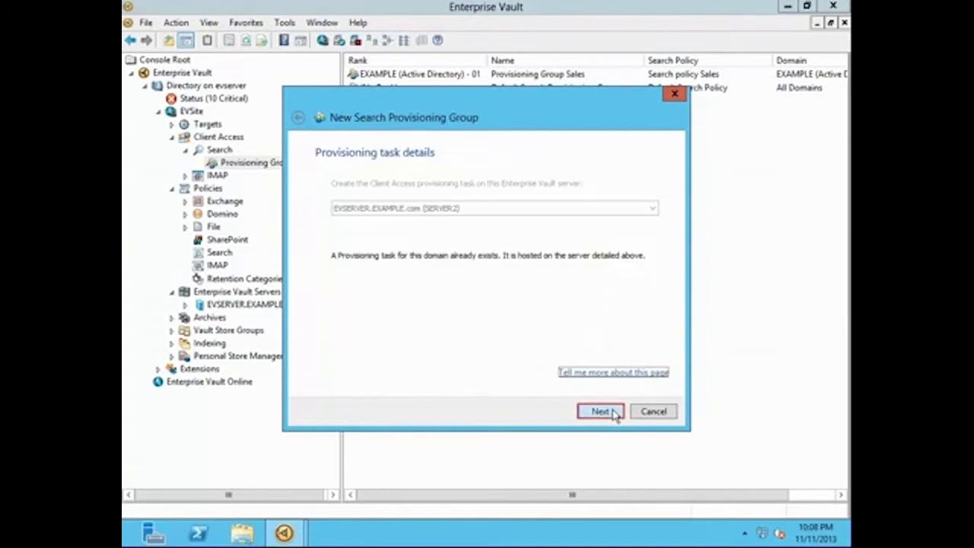
pyautogui.click(613, 411)
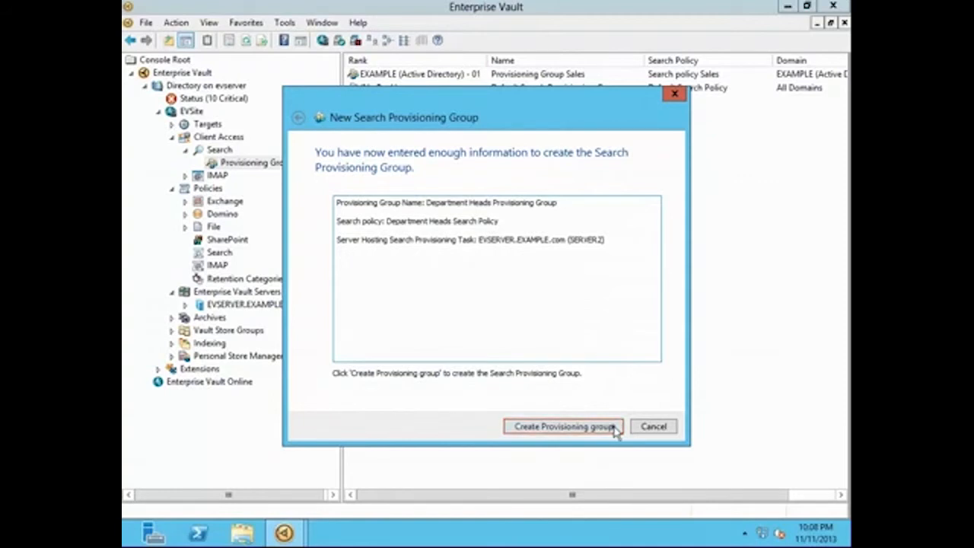
pyautogui.click(616, 430)
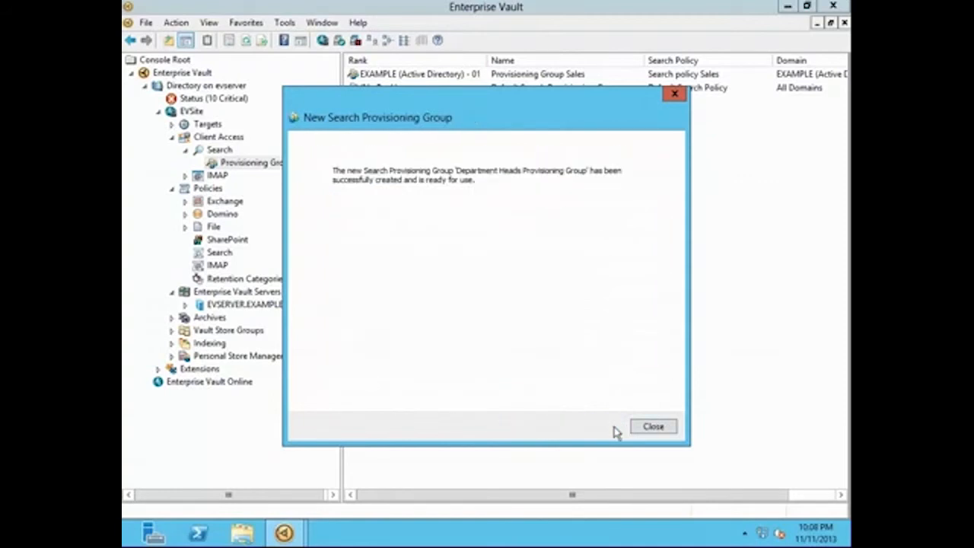
pyautogui.click(653, 427)
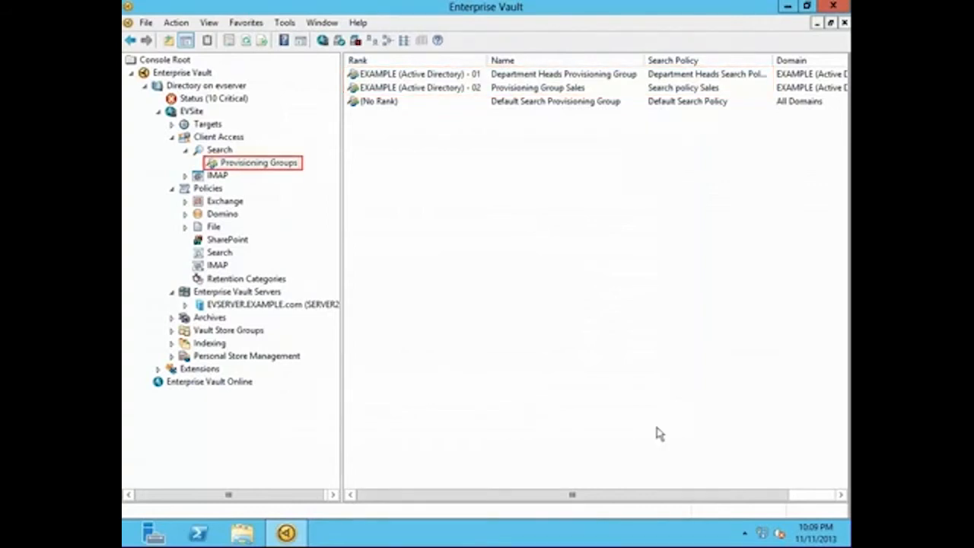
# Review the evaluation order of the EXAMPLE domain's provisioning groups in the Provisioning Groups properties and close them
pyautogui.rightClick(296, 169)
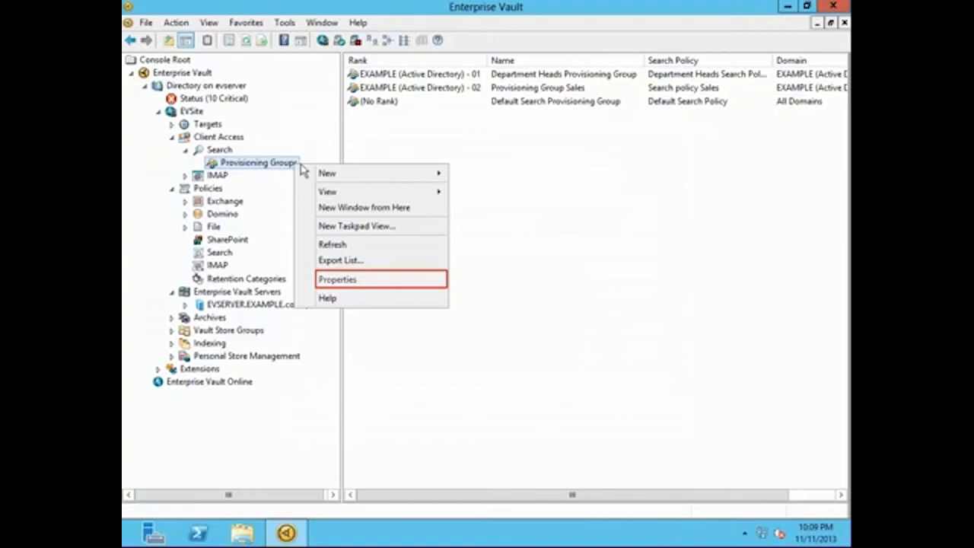
pyautogui.click(342, 281)
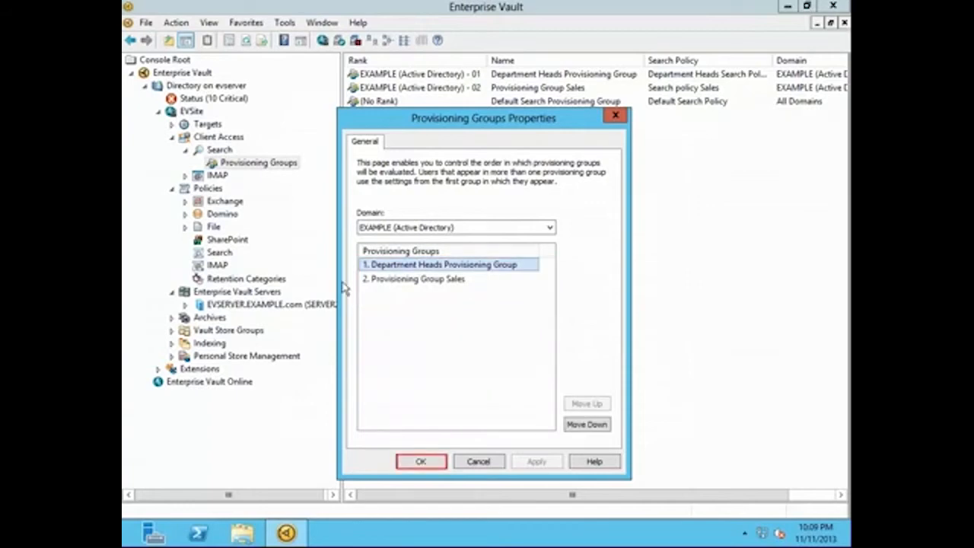
pyautogui.click(435, 465)
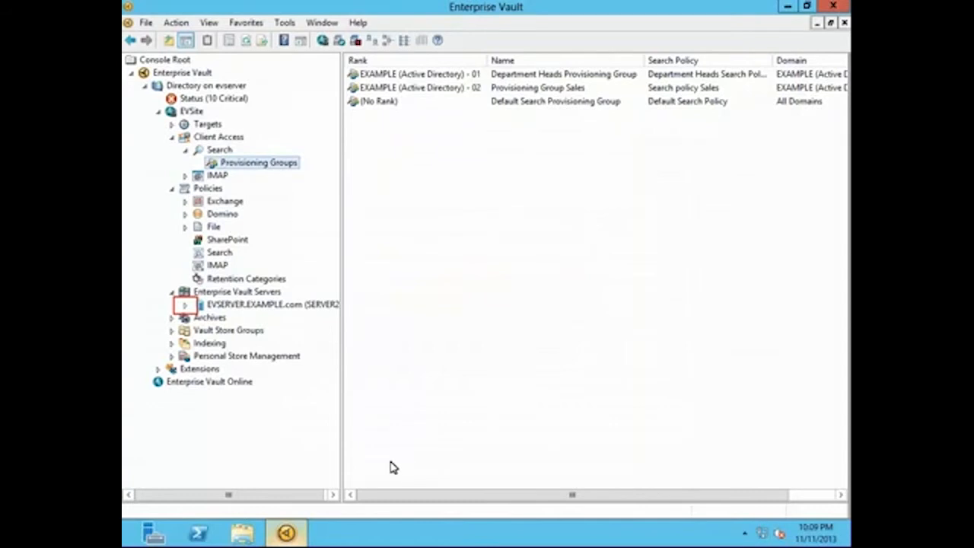
# Show the refreshed list of tasks on EVSERVER.EXAMPLE.com and widen its Name column to read the task names
pyautogui.click(186, 305)
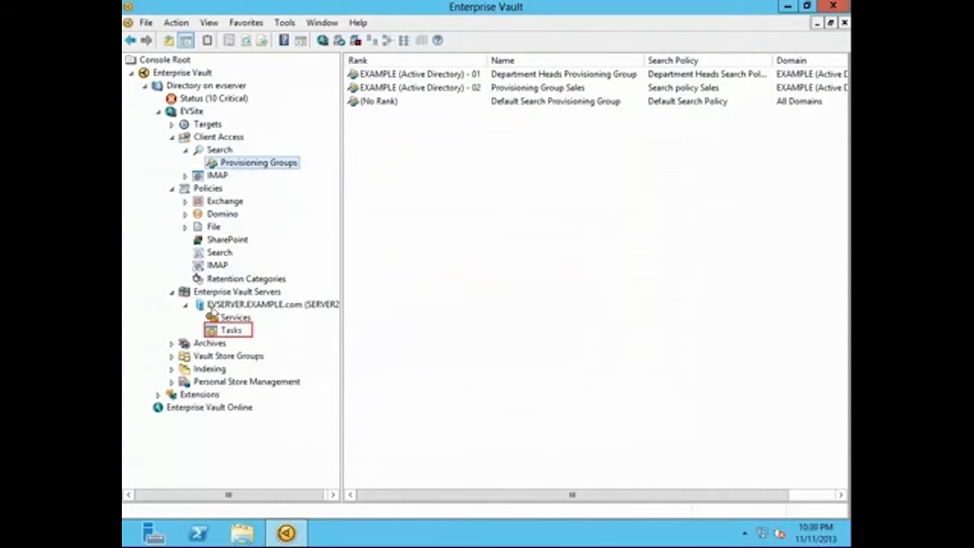
pyautogui.click(232, 330)
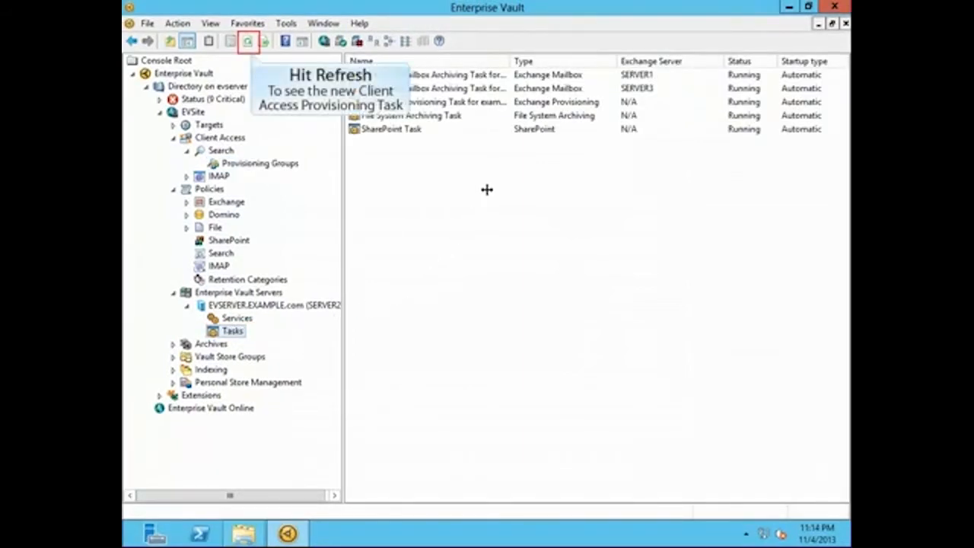
pyautogui.moveTo(508, 61); pyautogui.dragTo(541, 59)
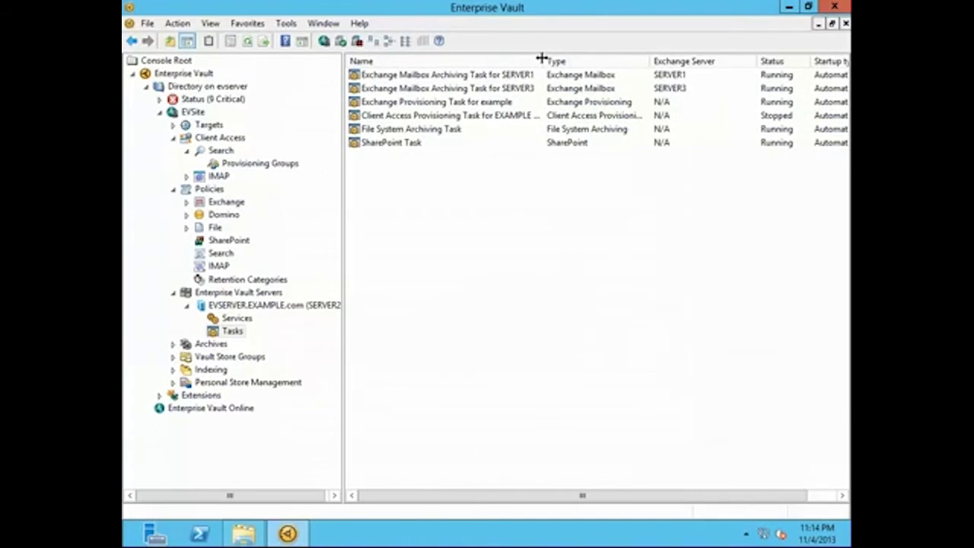
pyautogui.moveTo(541, 59); pyautogui.dragTo(573, 60)
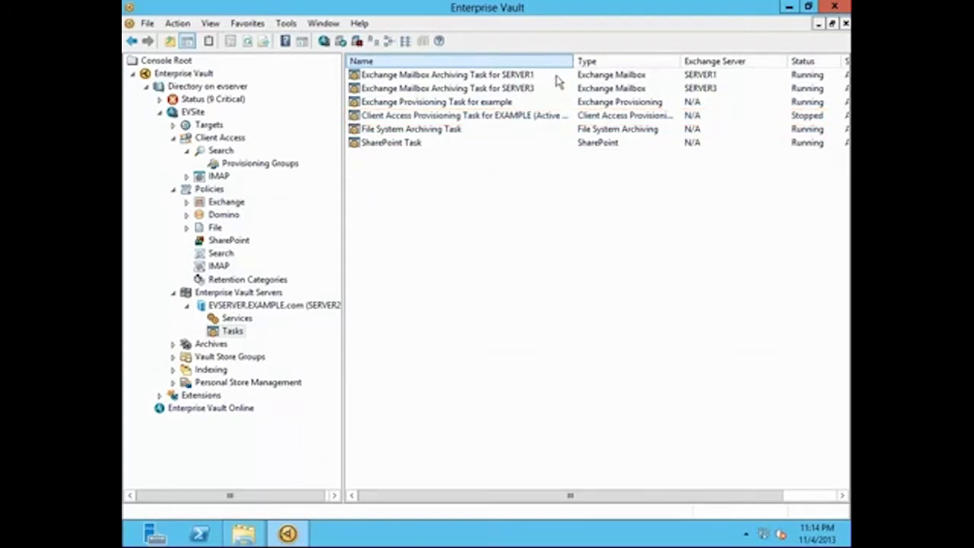
# Start the Client Access Provisioning Task for EXAMPLE and minimize the console
pyautogui.rightClick(554, 119)
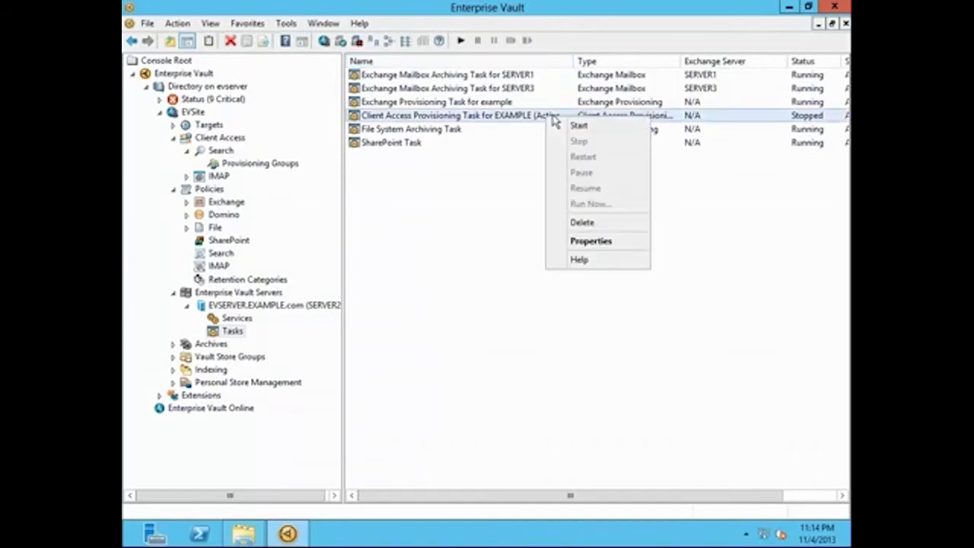
pyautogui.click(616, 127)
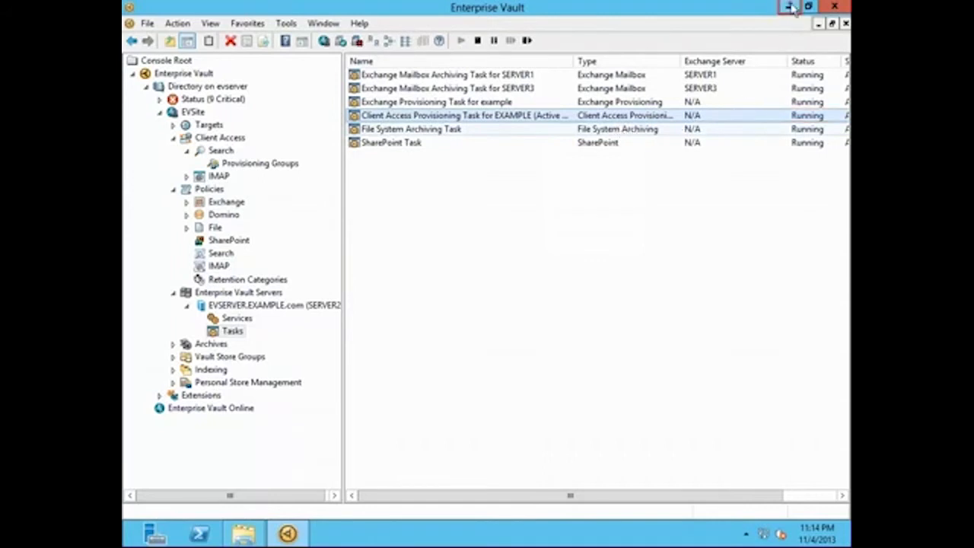
pyautogui.click(789, 7)
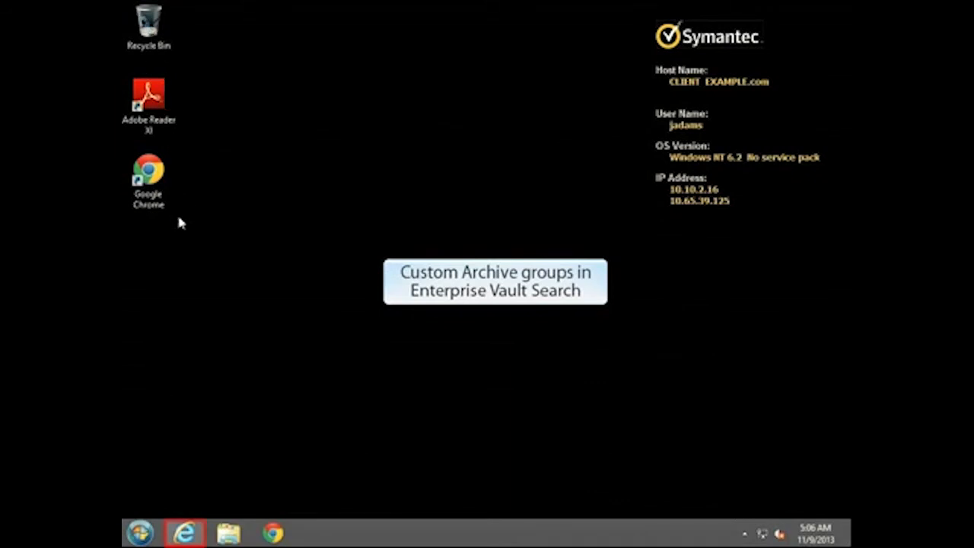
# Open Enterprise Vault Search in Internet Explorer and add a custom archive group named Sales_Dept_Archives in its preferences
pyautogui.click(186, 533)
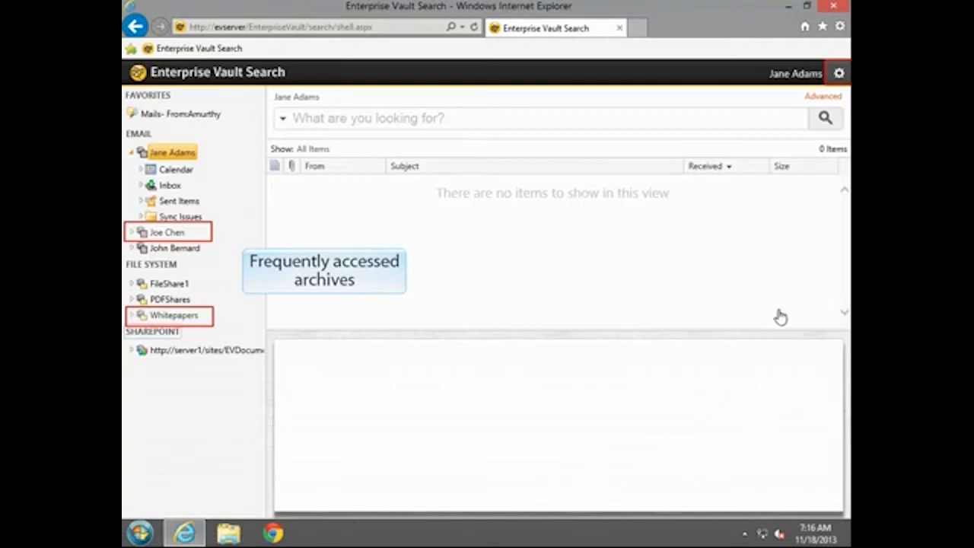
pyautogui.click(840, 74)
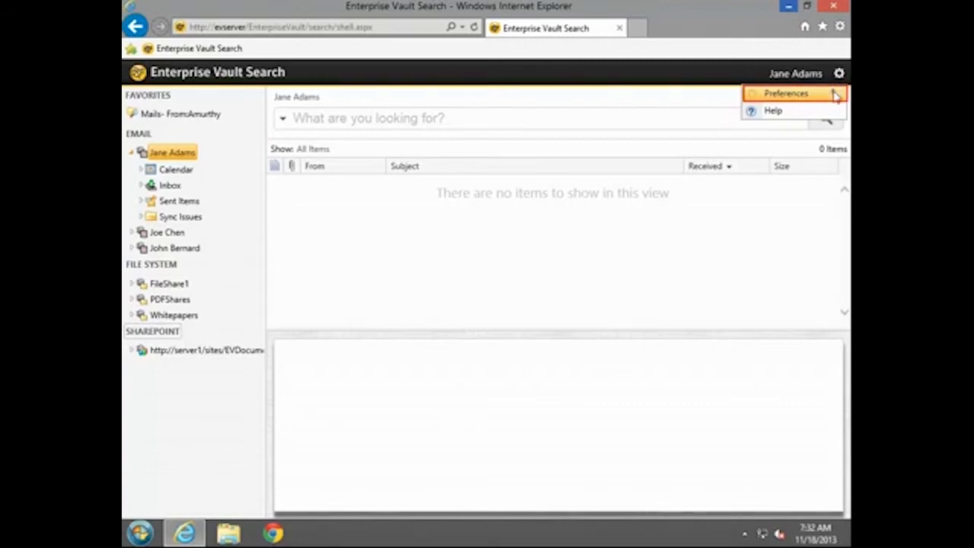
pyautogui.click(835, 92)
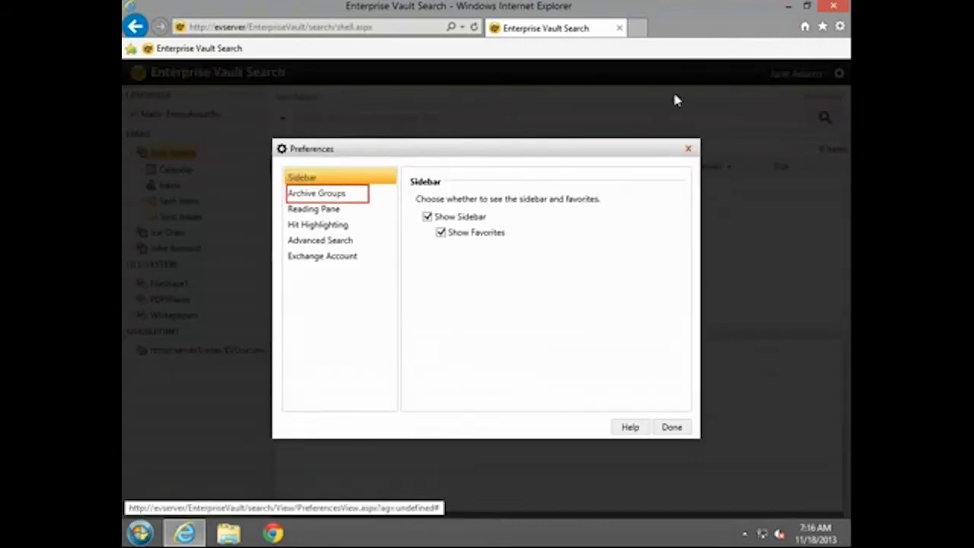
pyautogui.click(337, 194)
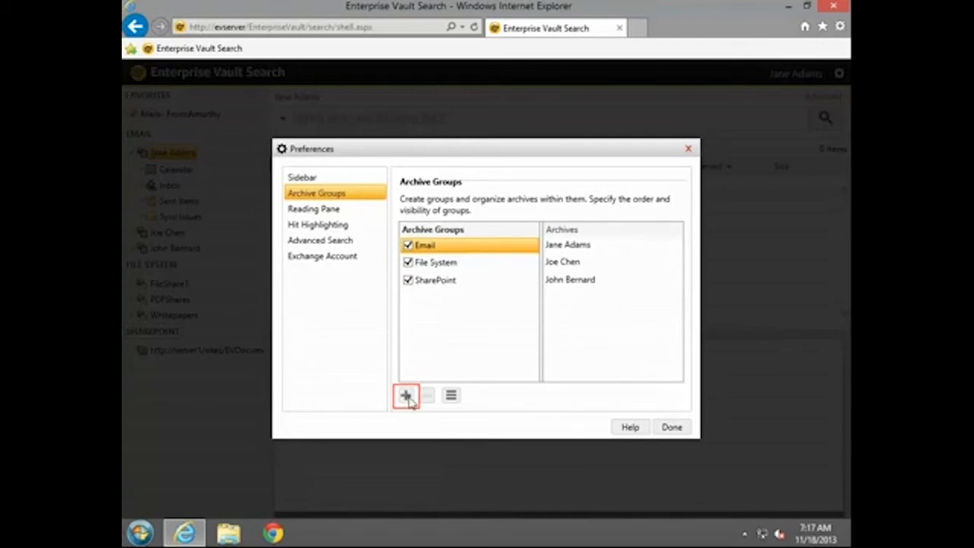
pyautogui.click(405, 395)
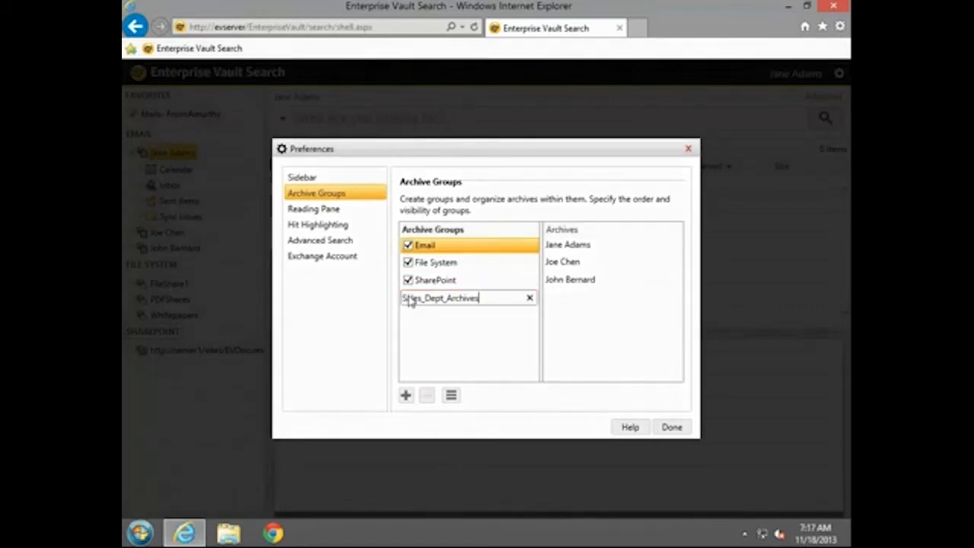
pyautogui.press('Return')
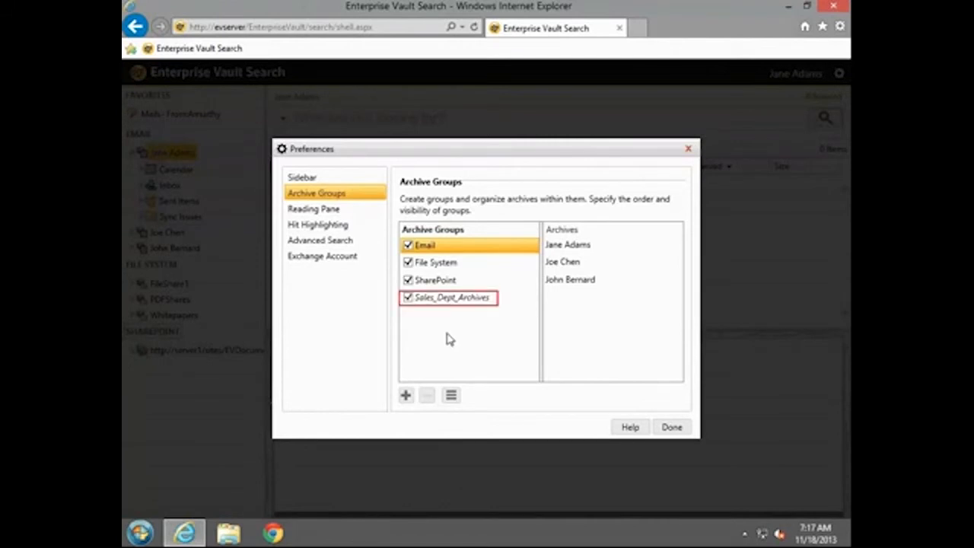
pyautogui.click(467, 298)
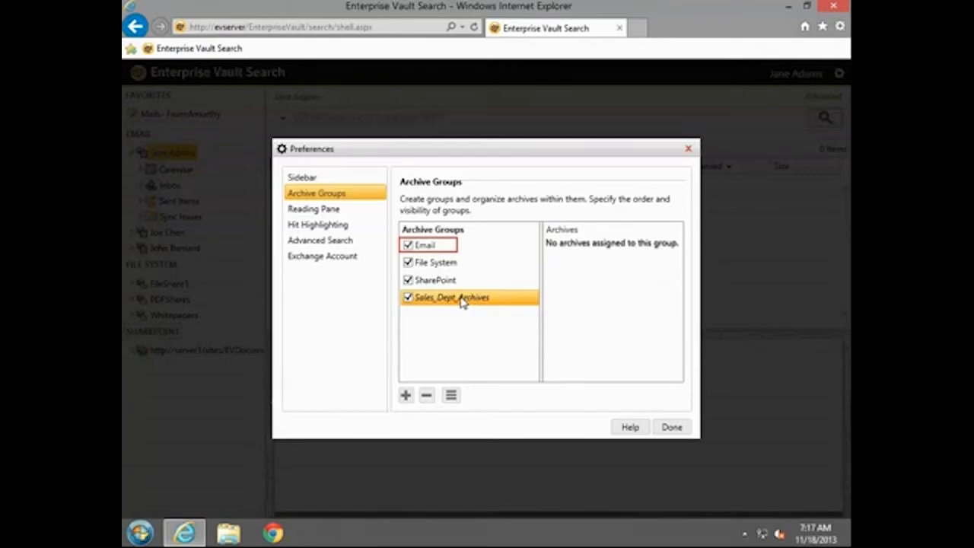
# Copy the second mailbox archive of the Email group to the custom archive group Sales_Dept_Archives
pyautogui.click(430, 248)
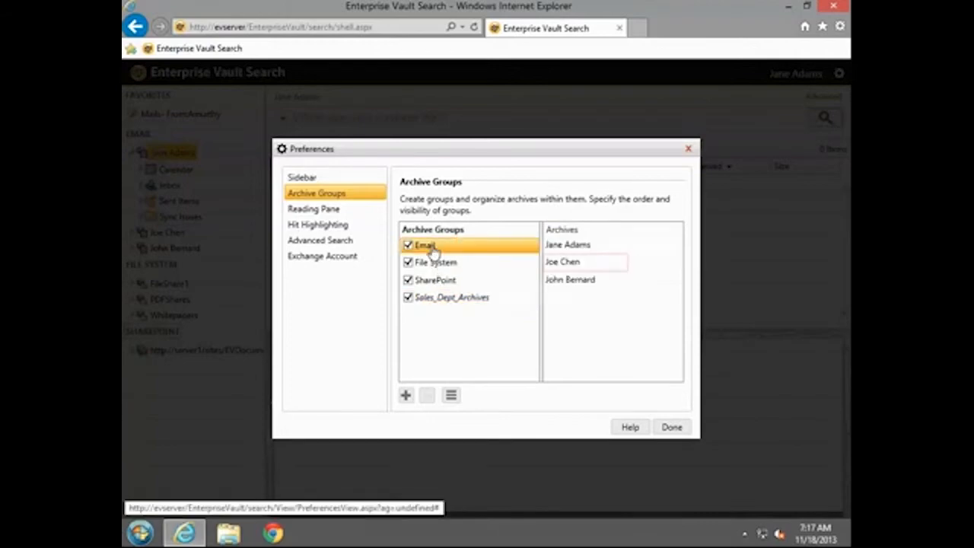
pyautogui.click(559, 262)
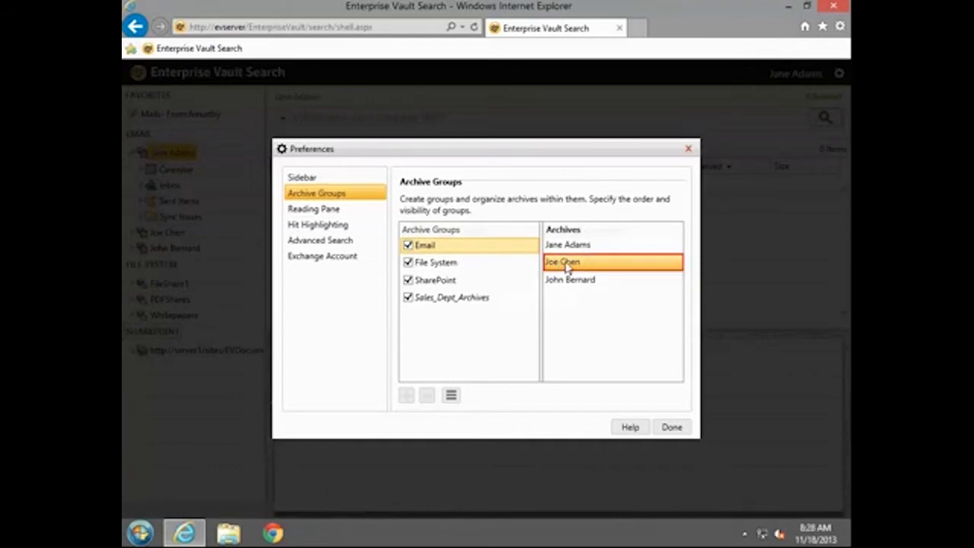
pyautogui.rightClick(598, 267)
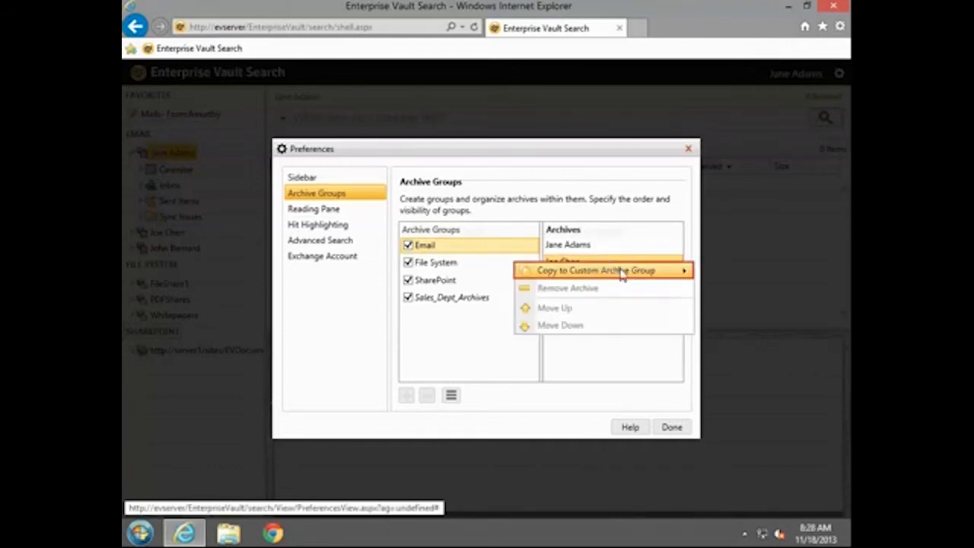
pyautogui.moveTo(622, 274)
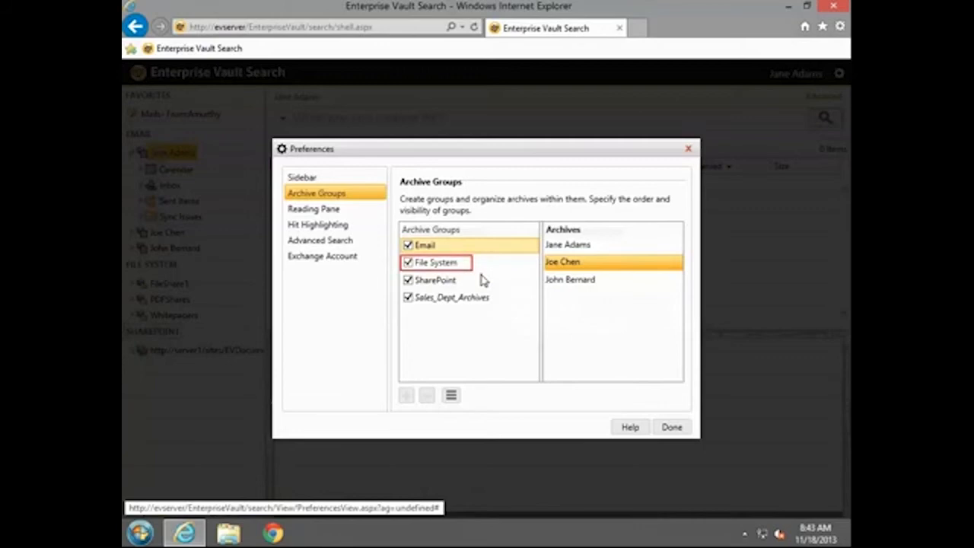
# Copy the Whitepapers archive from the File System group to the custom archive group Sales_Dept_Archives
pyautogui.click(443, 264)
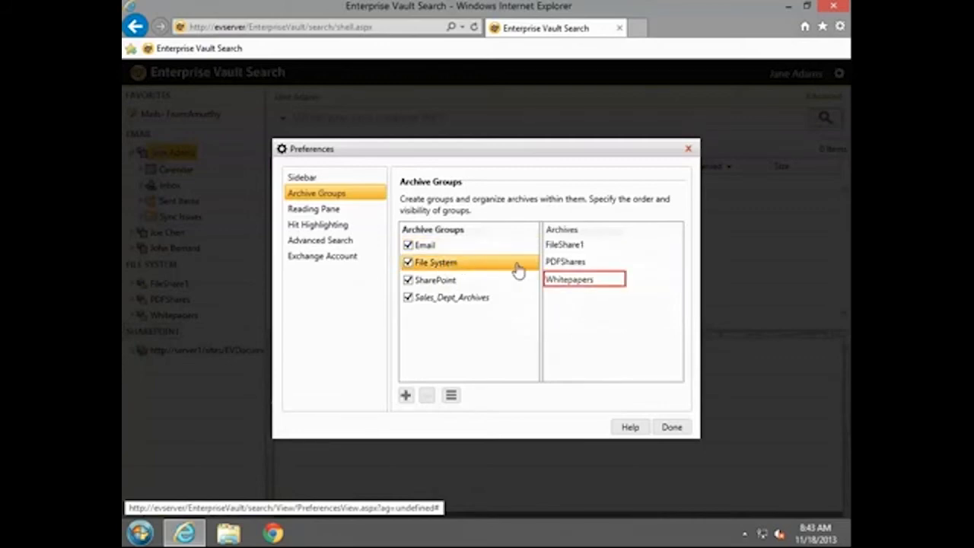
pyautogui.click(598, 283)
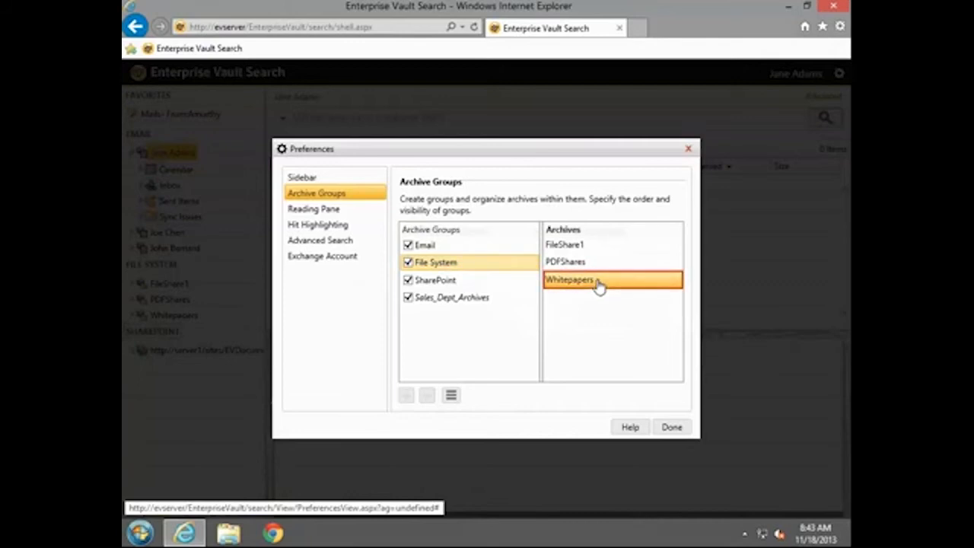
pyautogui.rightClick(598, 283)
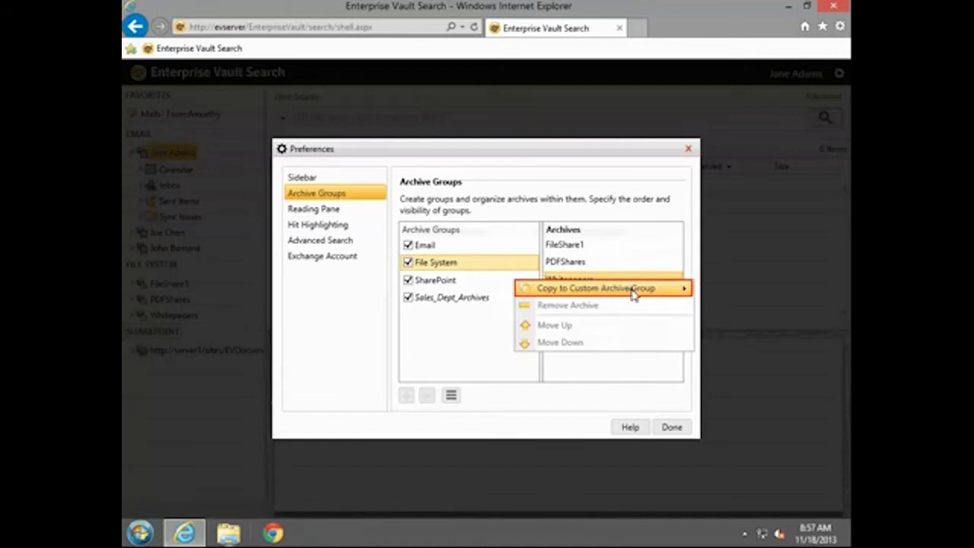
pyautogui.moveTo(634, 294)
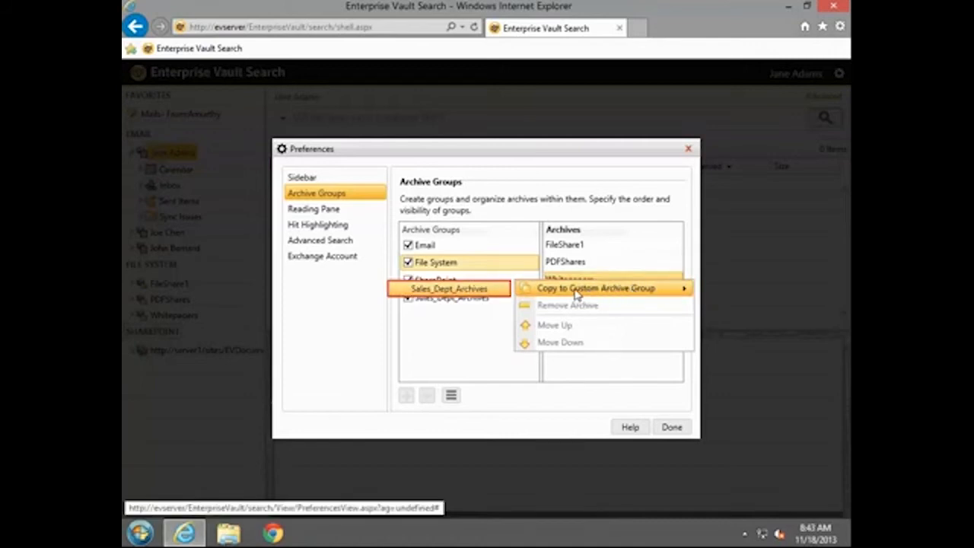
pyautogui.click(491, 290)
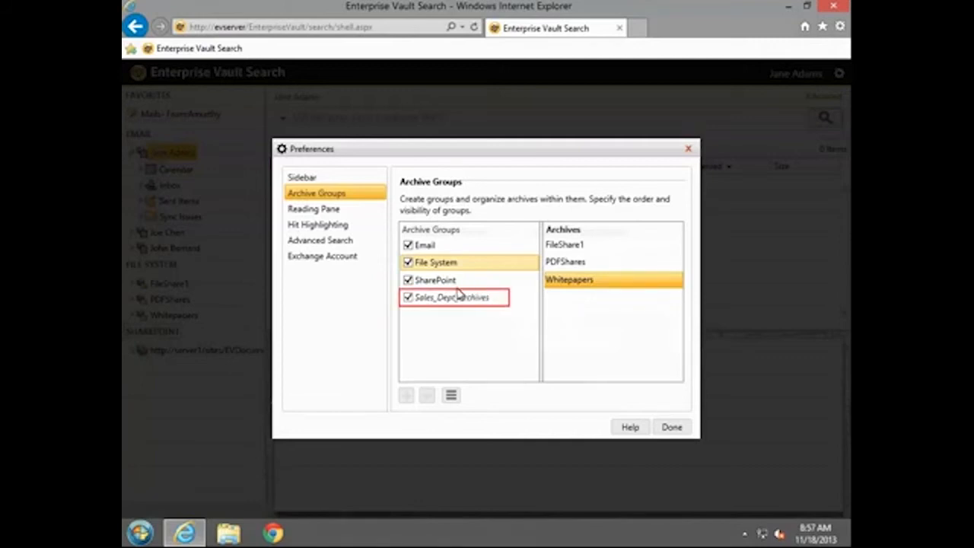
# Review the management options for the Sales_Dept_Archives group and its mailbox archive, and finish the preferences
pyautogui.click(430, 302)
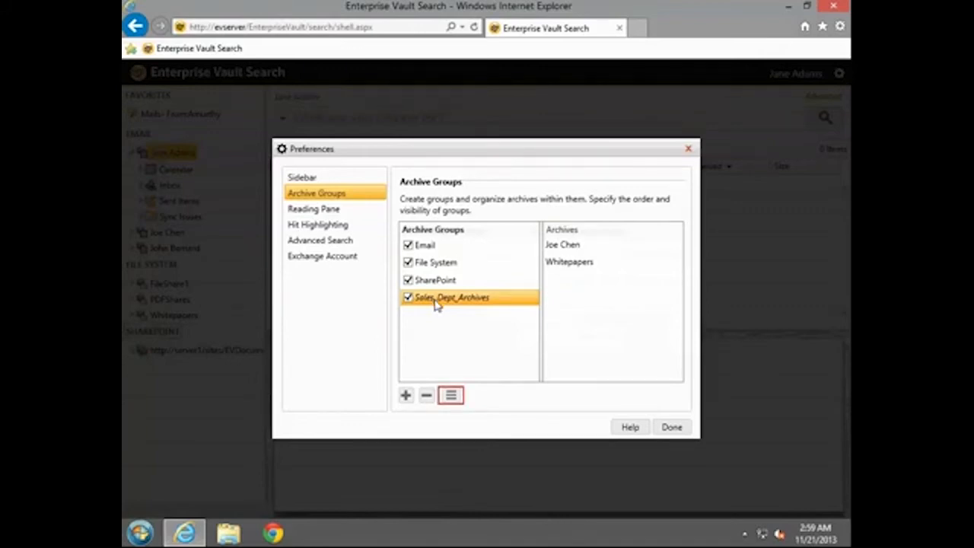
pyautogui.click(451, 393)
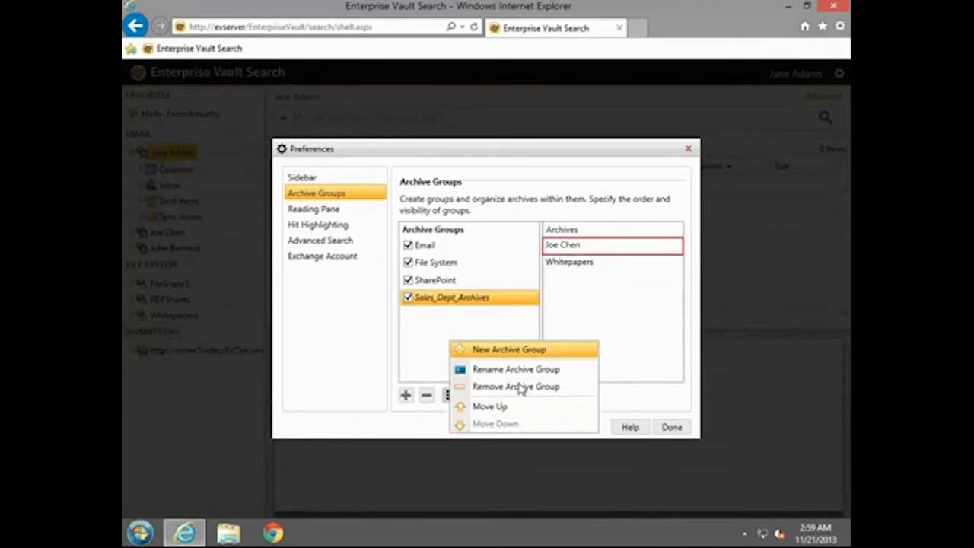
pyautogui.click(595, 247)
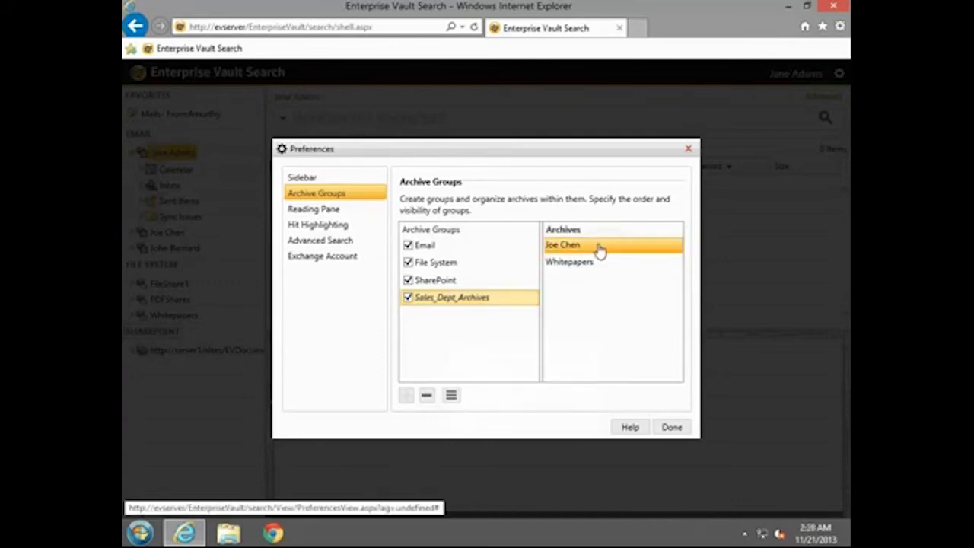
pyautogui.rightClick(613, 249)
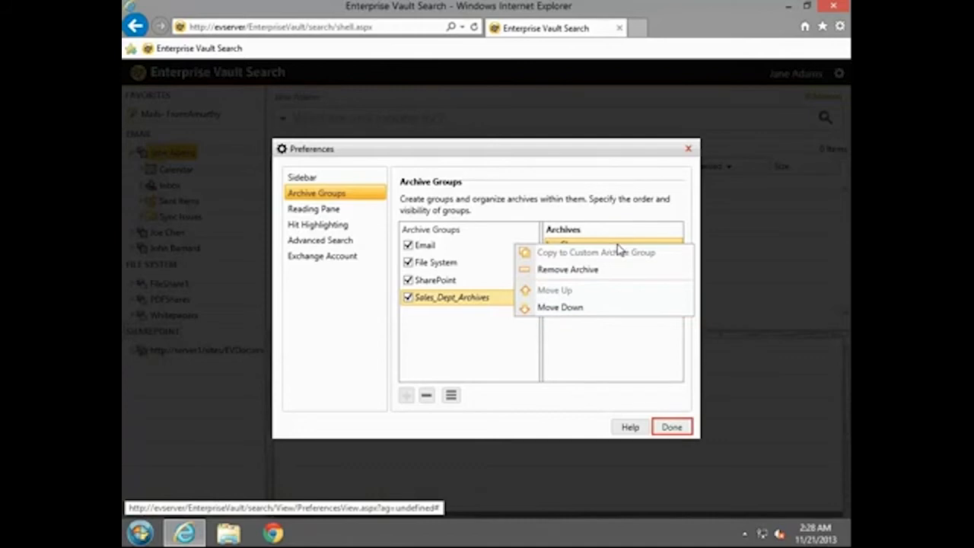
pyautogui.click(671, 426)
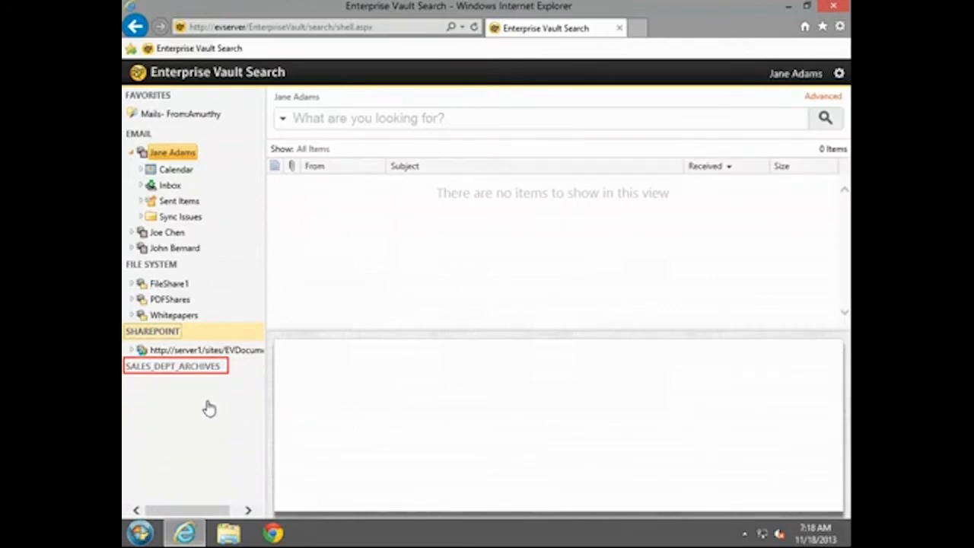
# Expand Sales_Dept_Archives in the sidebar, view the Inbox of its mailbox archive, and minimize the browser
pyautogui.click(137, 369)
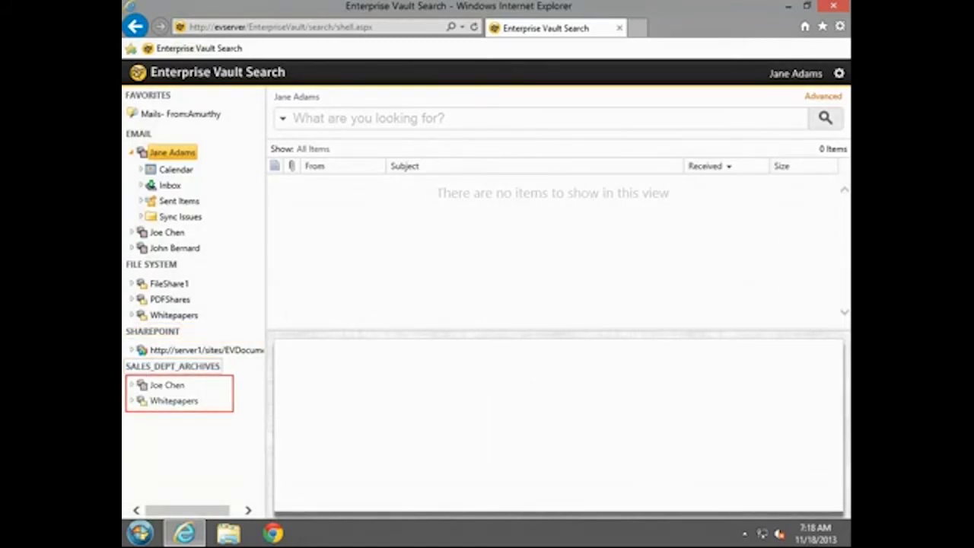
pyautogui.click(177, 387)
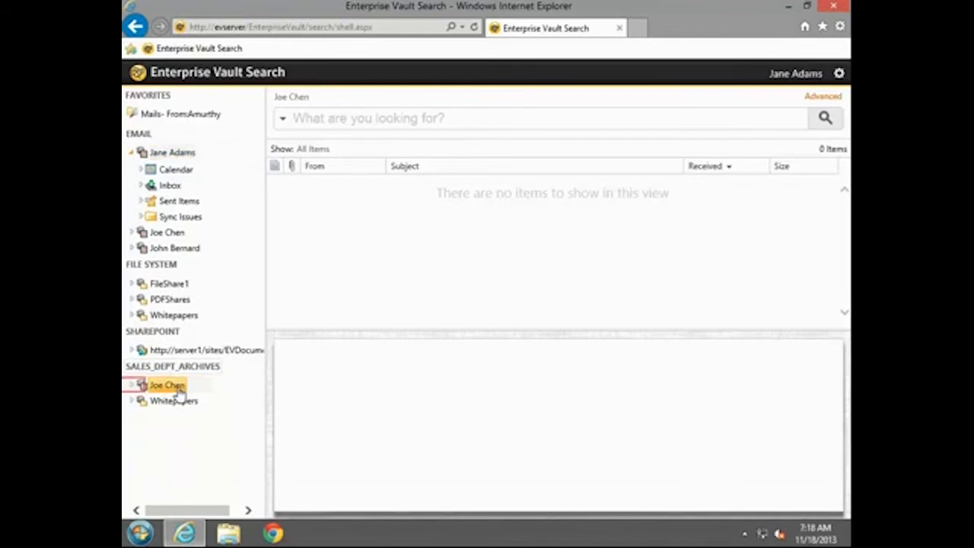
pyautogui.click(133, 387)
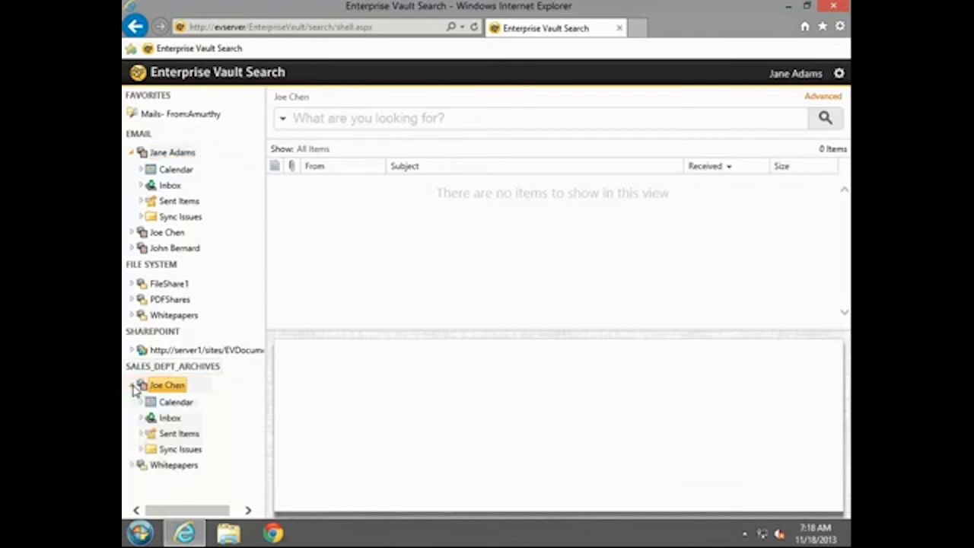
pyautogui.click(172, 418)
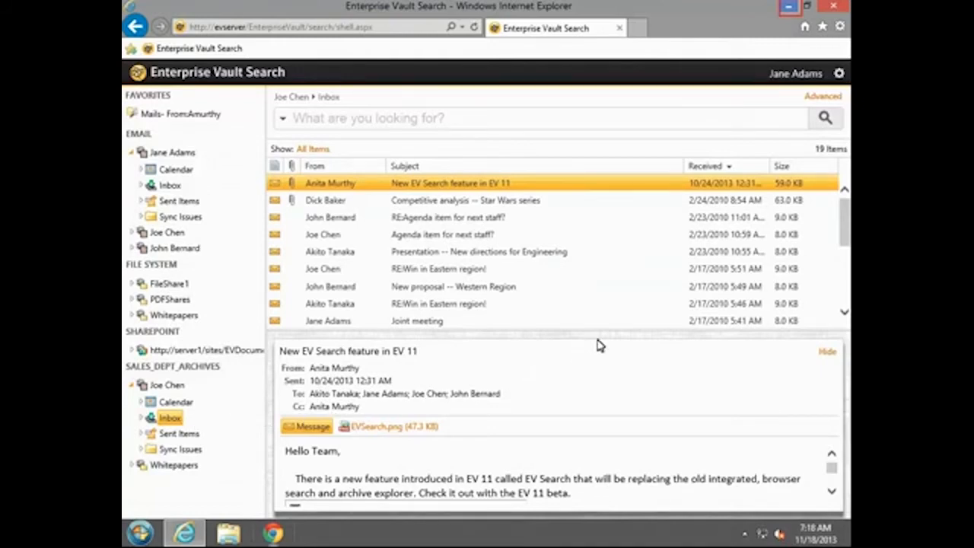
pyautogui.click(790, 6)
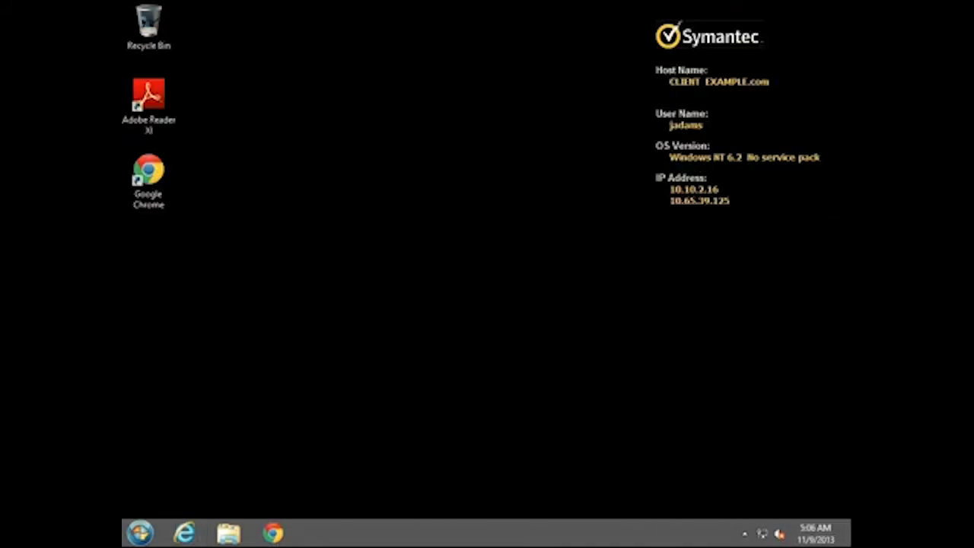